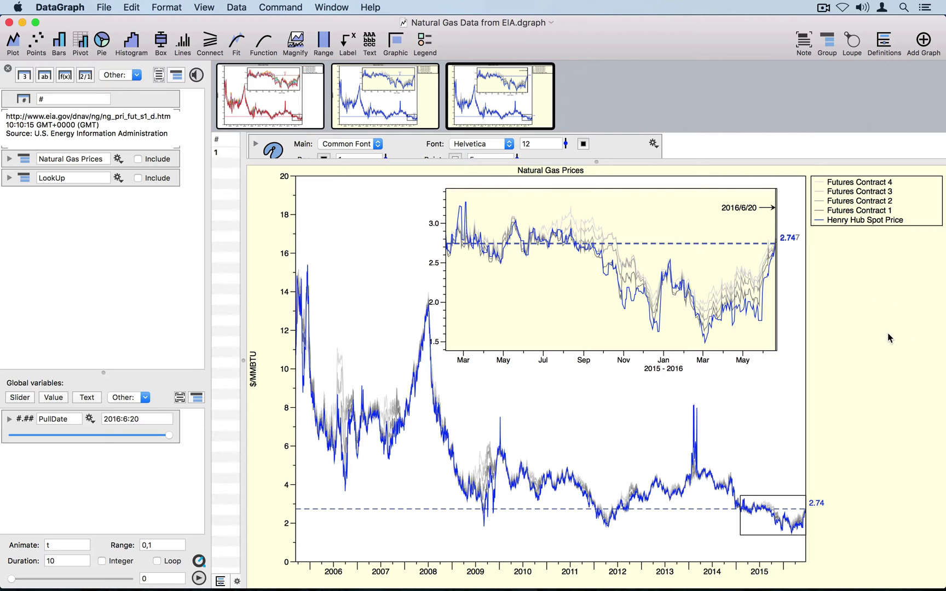
pyautogui.click(824, 167)
pyautogui.click(825, 189)
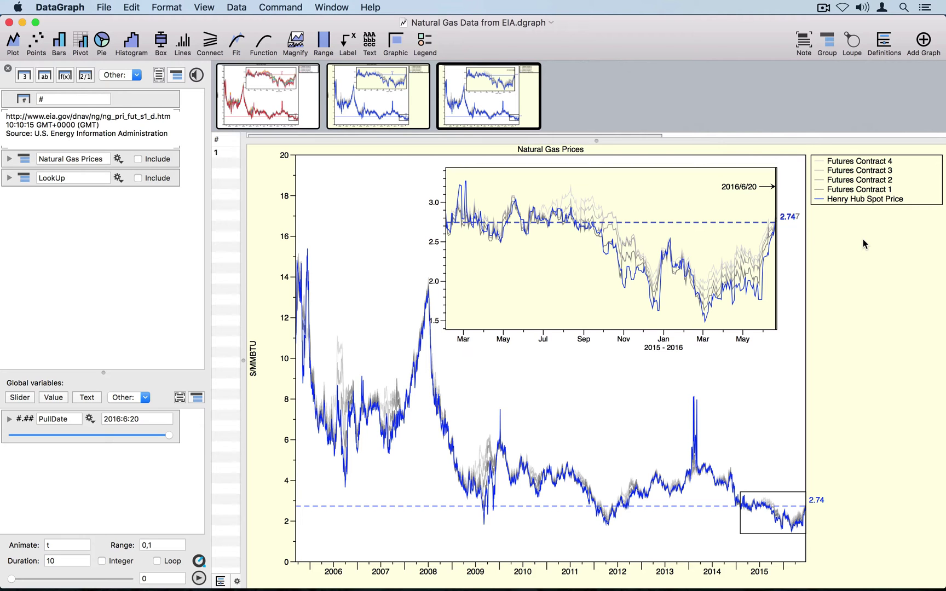
pyautogui.hotkey('ctrl', 'Right')
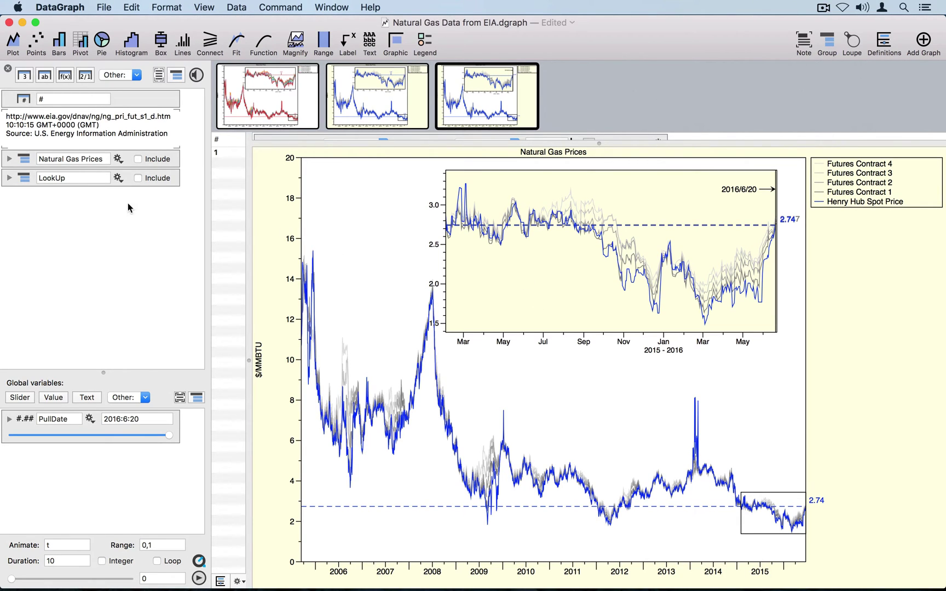
# Hide the column and variable list, and rearrange the window so the drawing commands show at full width beside the graph.
pyautogui.click(7, 71)
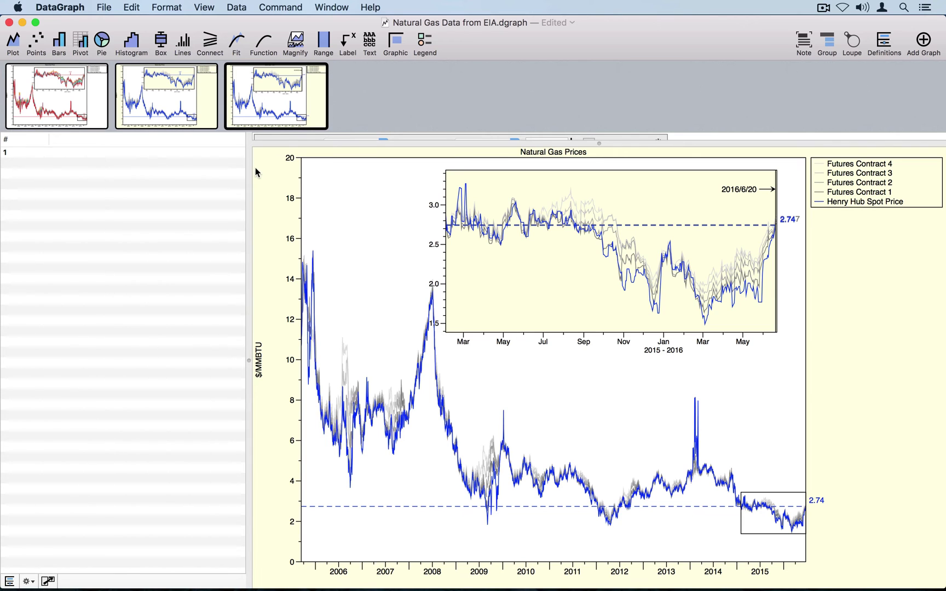
pyautogui.moveTo(295, 141); pyautogui.dragTo(295, 177)
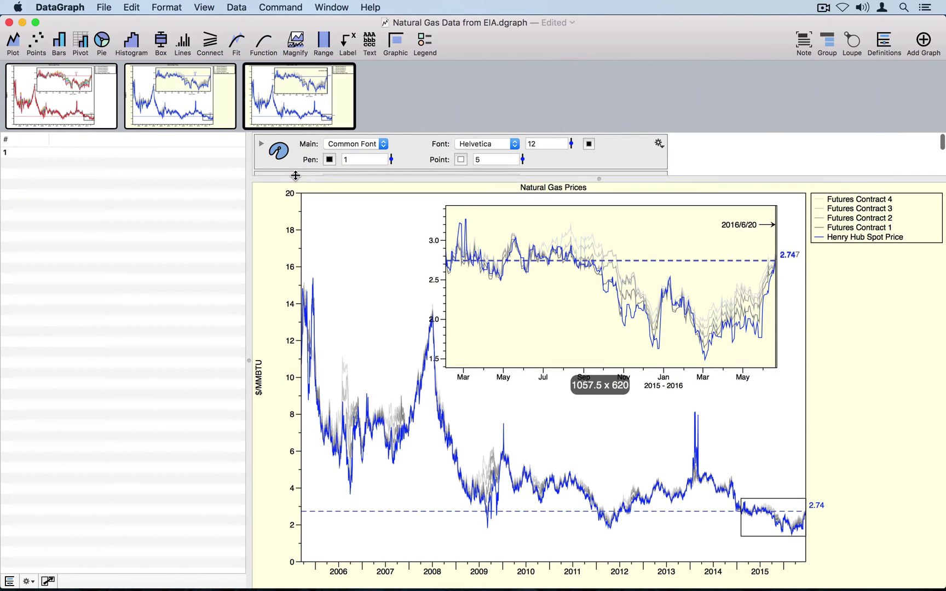
pyautogui.click(48, 582)
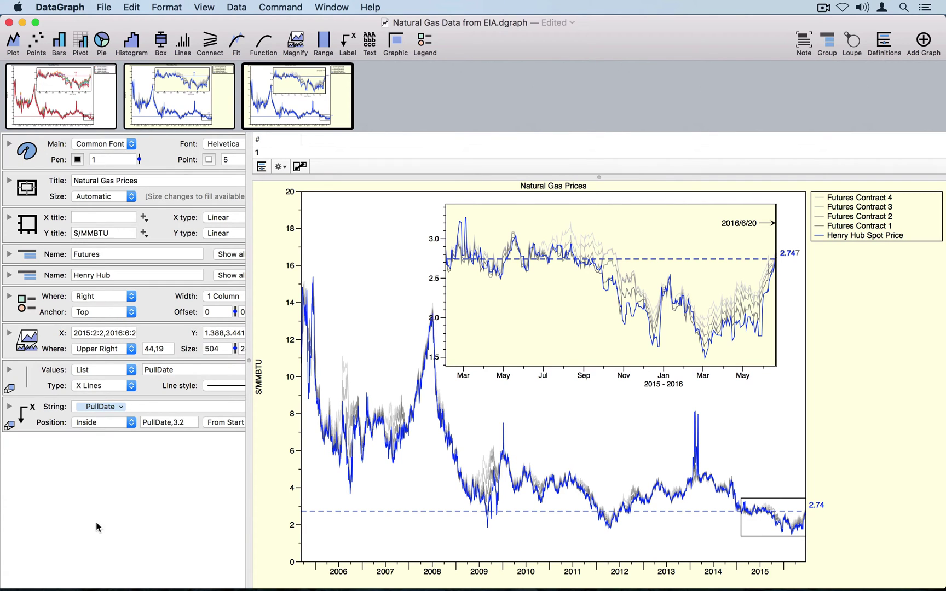
pyautogui.moveTo(247, 500); pyautogui.dragTo(431, 545)
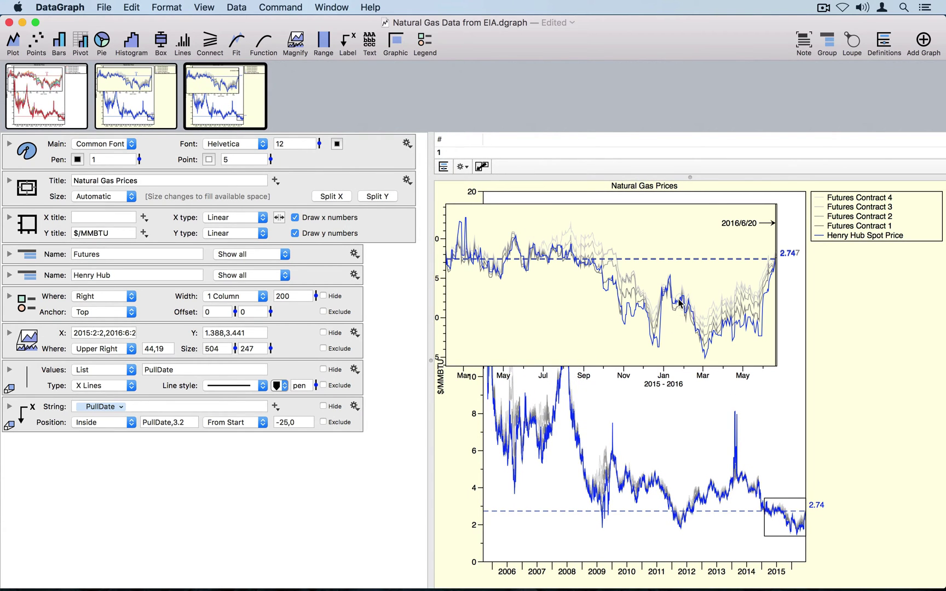
# Hide the magnified inset and give the graph a specified drawing size of 440,440 pixels.
pyautogui.click(323, 332)
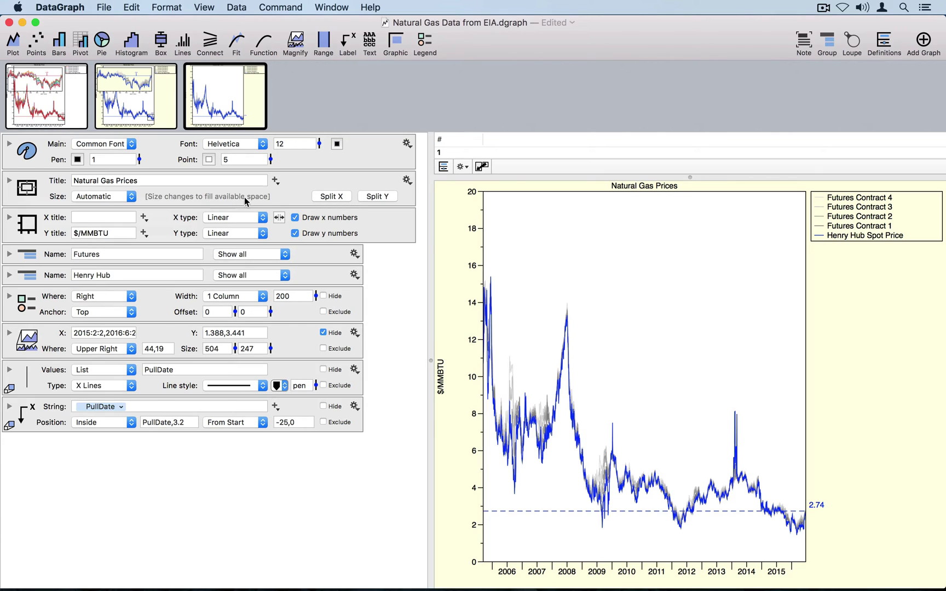
pyautogui.click(132, 197)
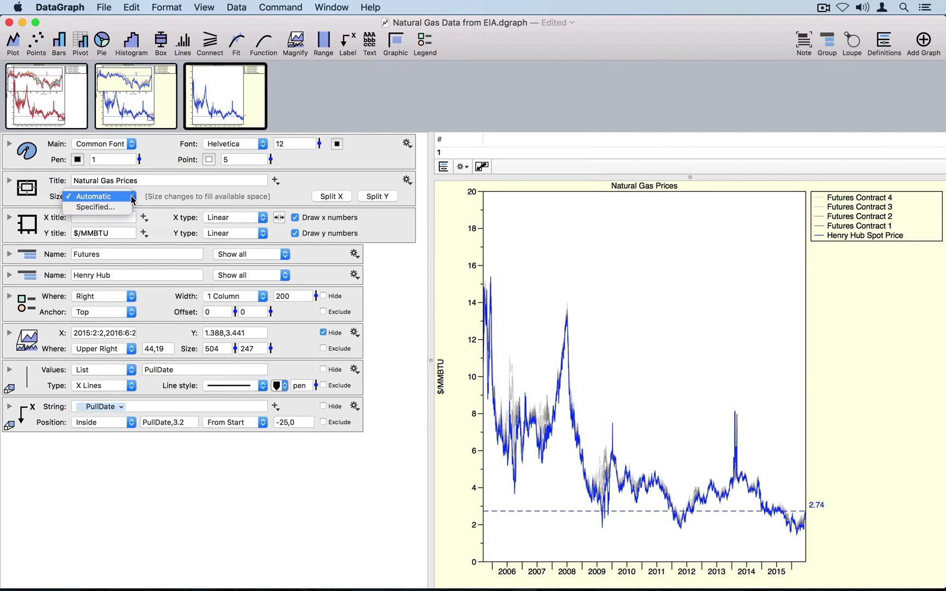
pyautogui.click(122, 208)
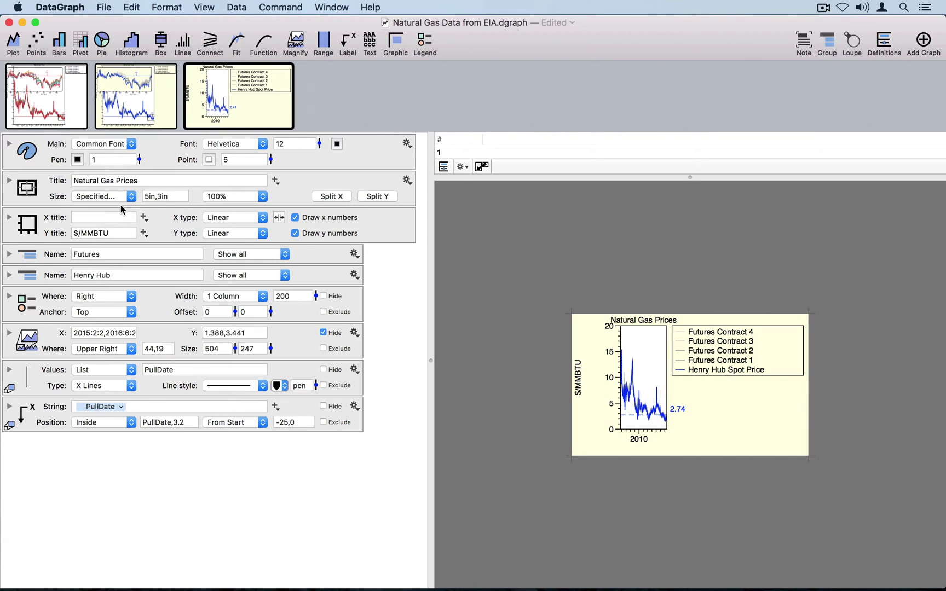
pyautogui.click(156, 196)
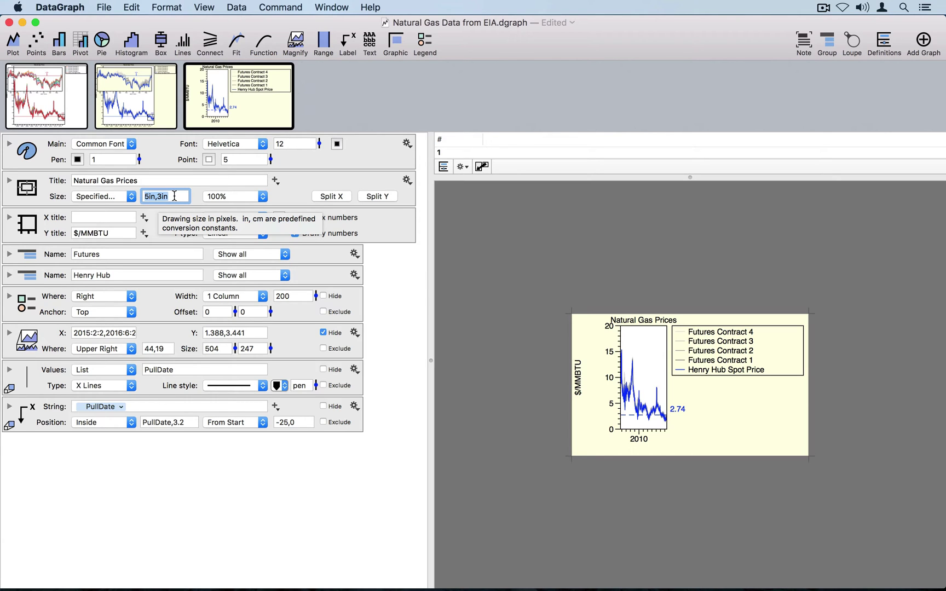
pyautogui.write('440,')
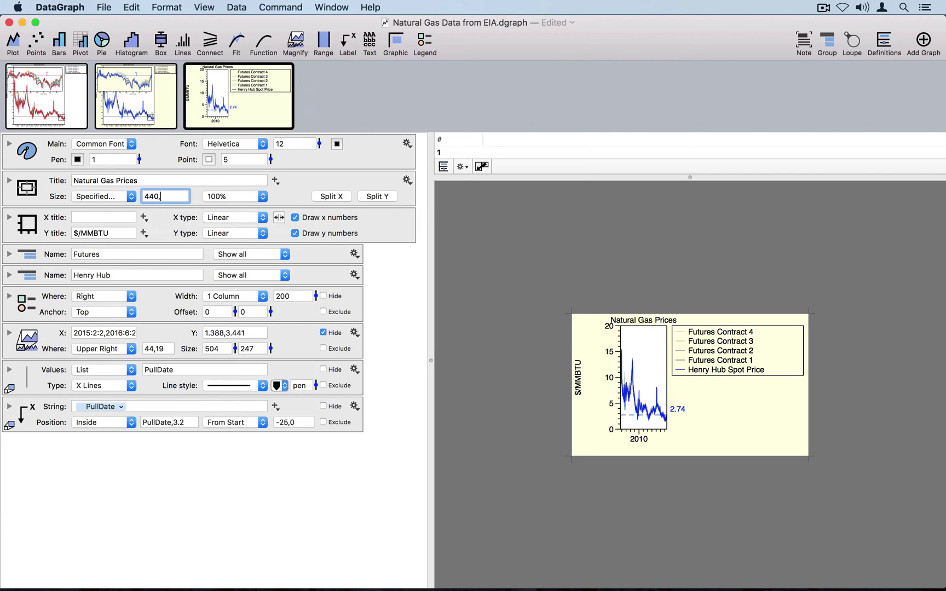
pyautogui.write('440')
pyautogui.press('Return')
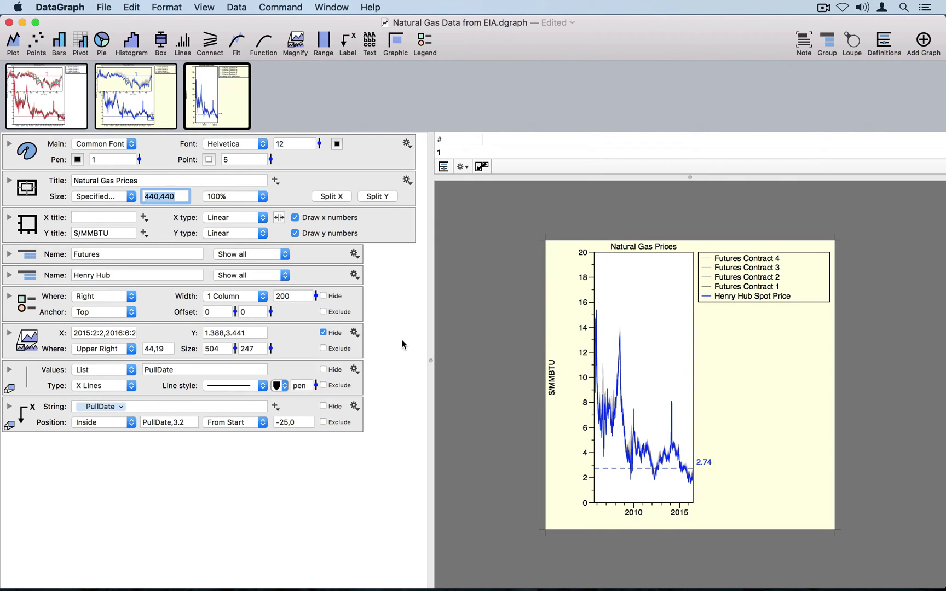
# Place the existing legend below the graph with a Center anchor.
pyautogui.click(38, 301)
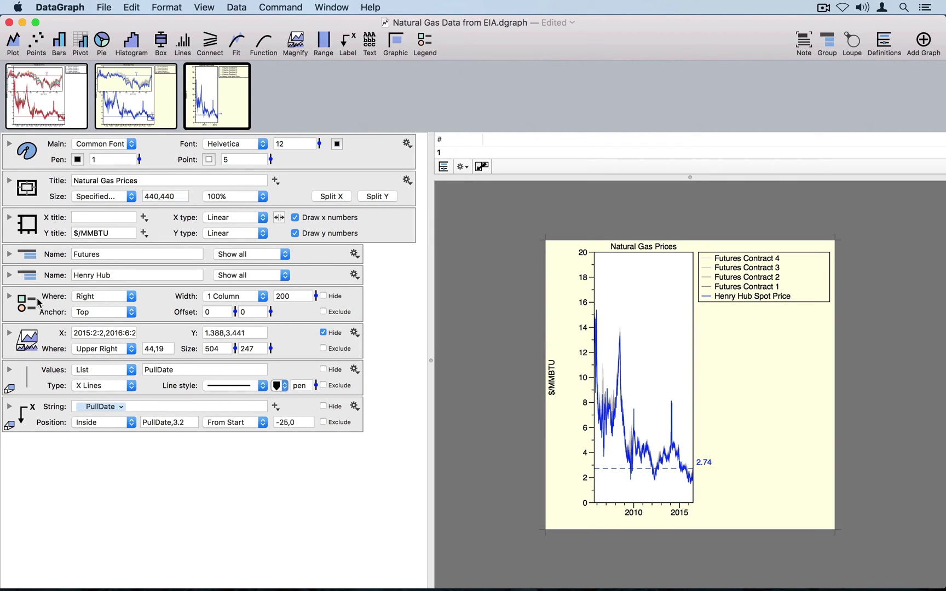
pyautogui.click(103, 300)
pyautogui.click(108, 276)
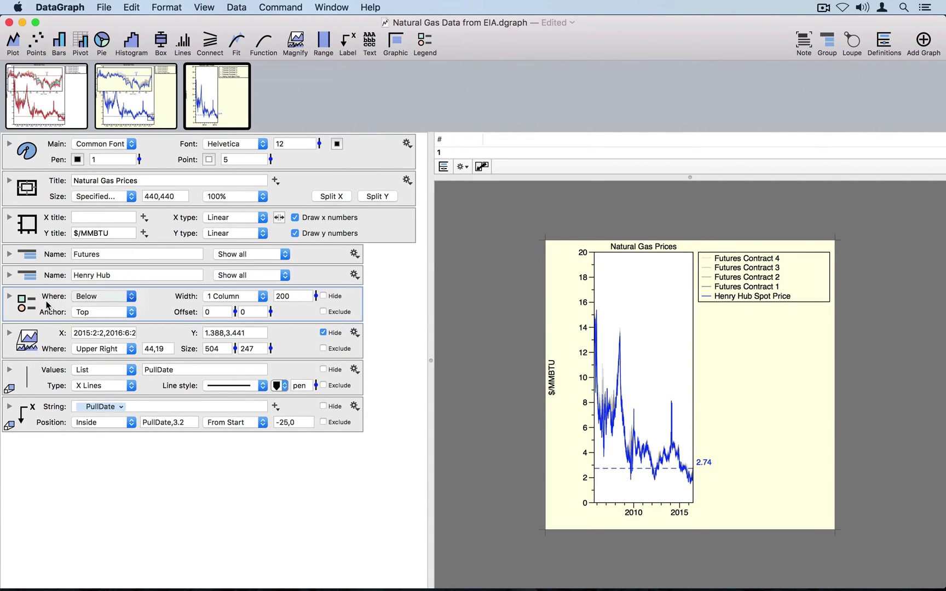
pyautogui.click(97, 314)
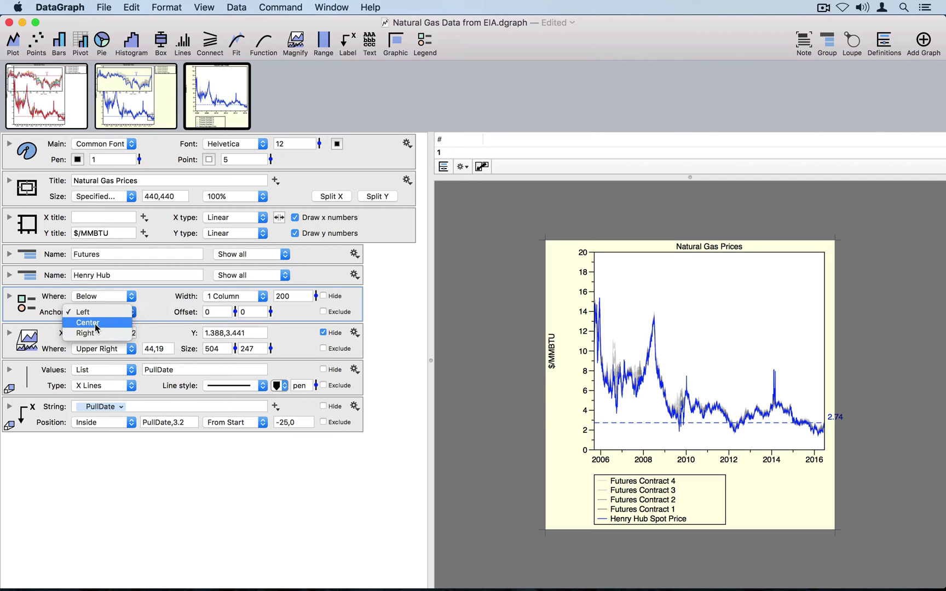
pyautogui.click(98, 323)
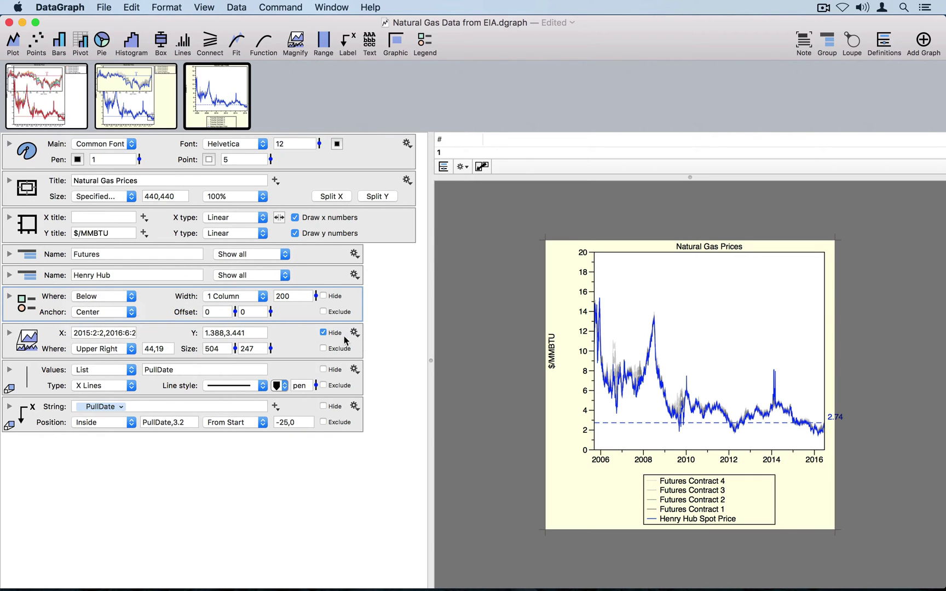
pyautogui.click(399, 309)
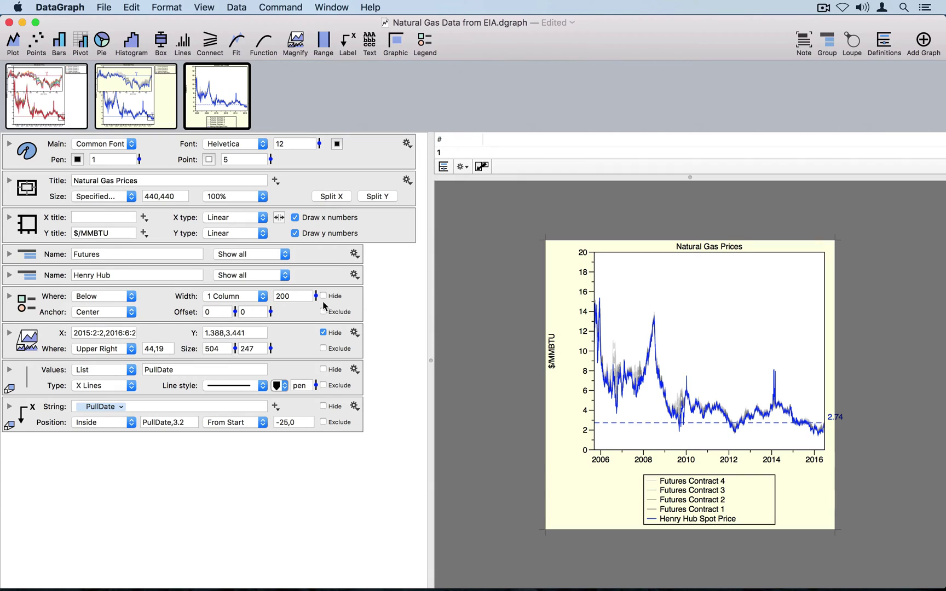
# Hide the standard legend and add a custom legend, using ForTwitter.png in Preview as the reference.
pyautogui.click(358, 302)
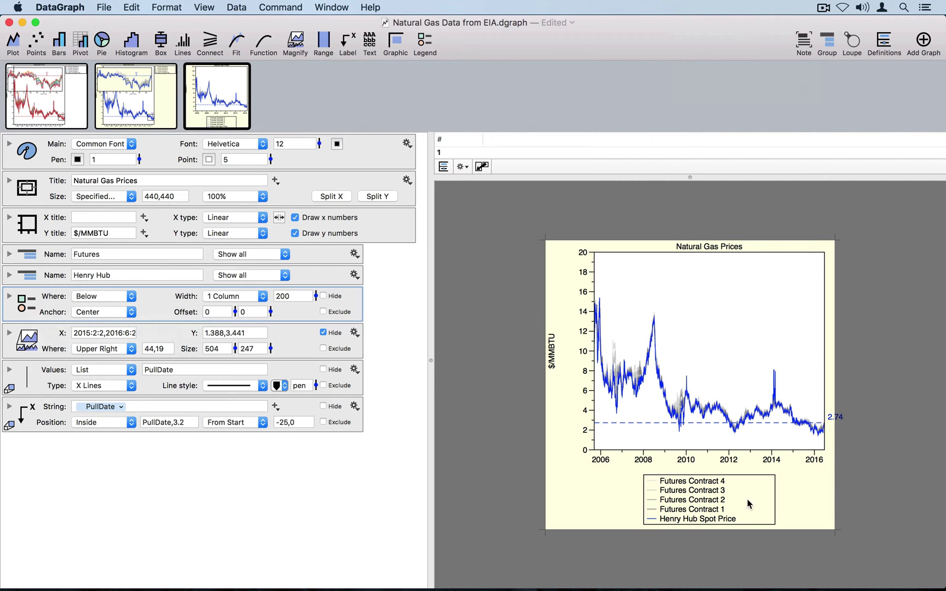
pyautogui.hotkey('ctrl', 'Right')
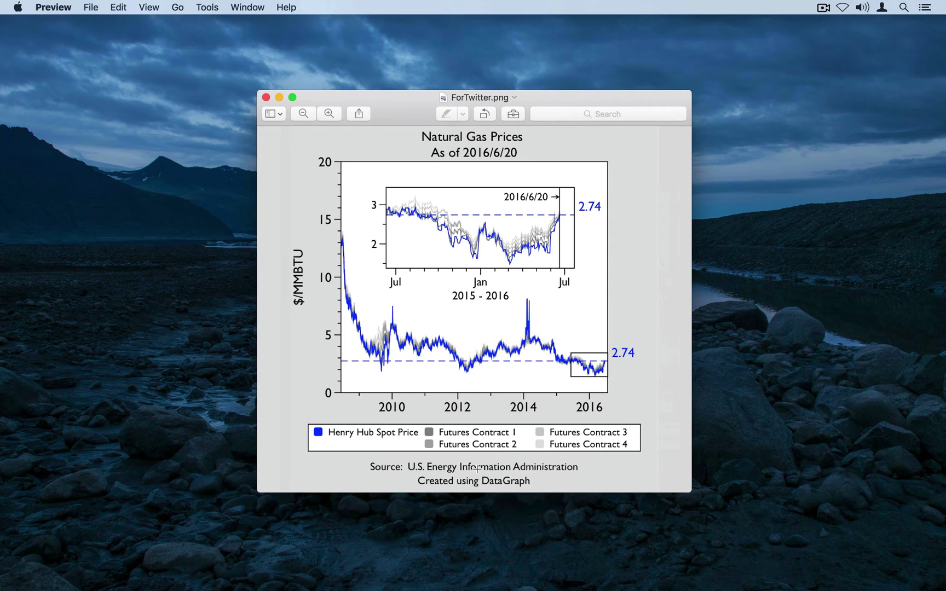
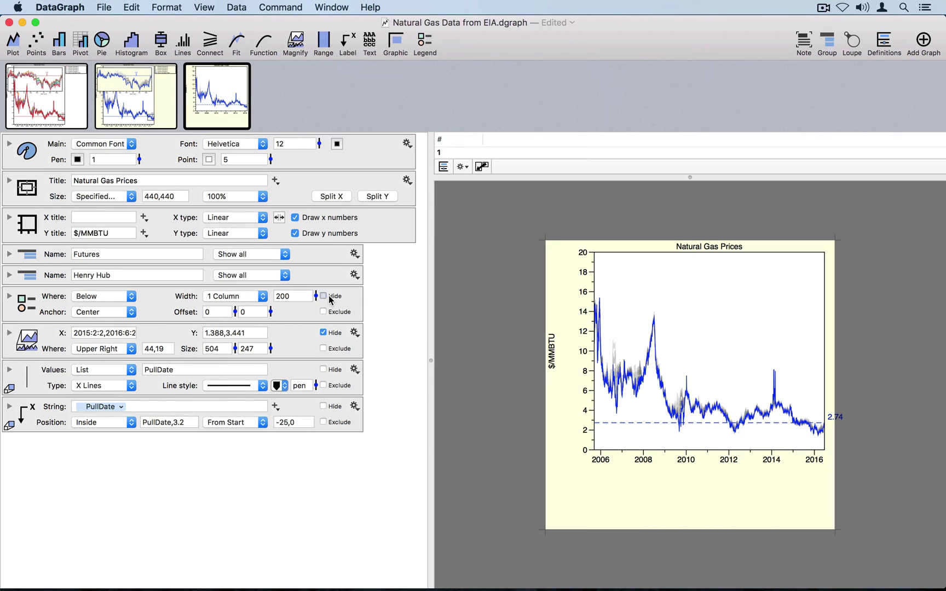
pyautogui.click(277, 8)
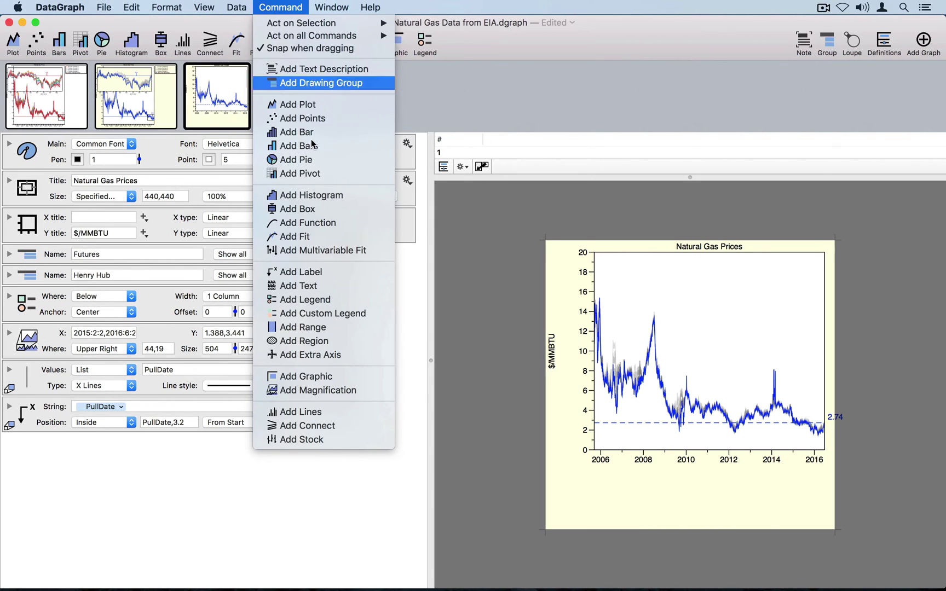
pyautogui.click(374, 316)
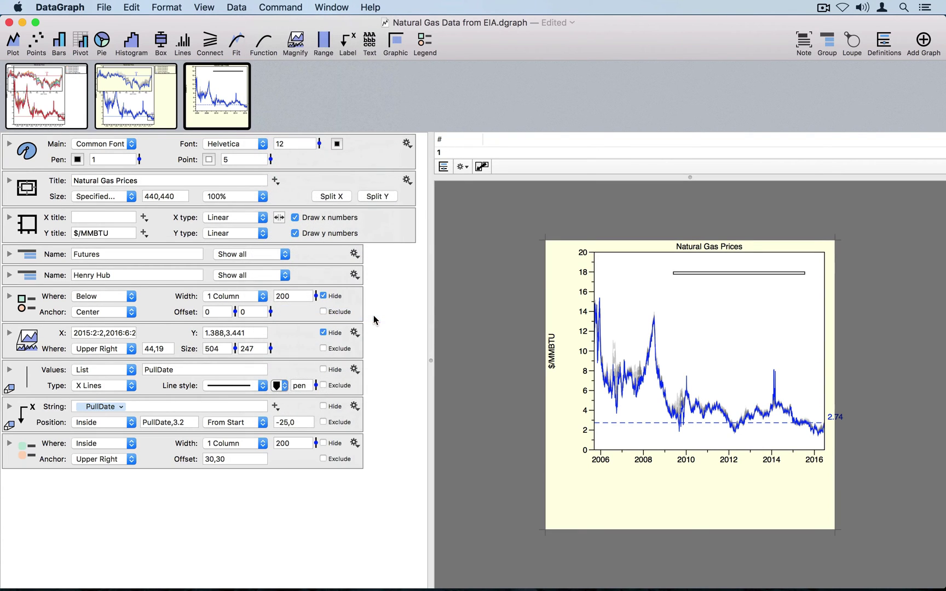
# Place the custom legend below the graph with a Center anchor.
pyautogui.click(24, 454)
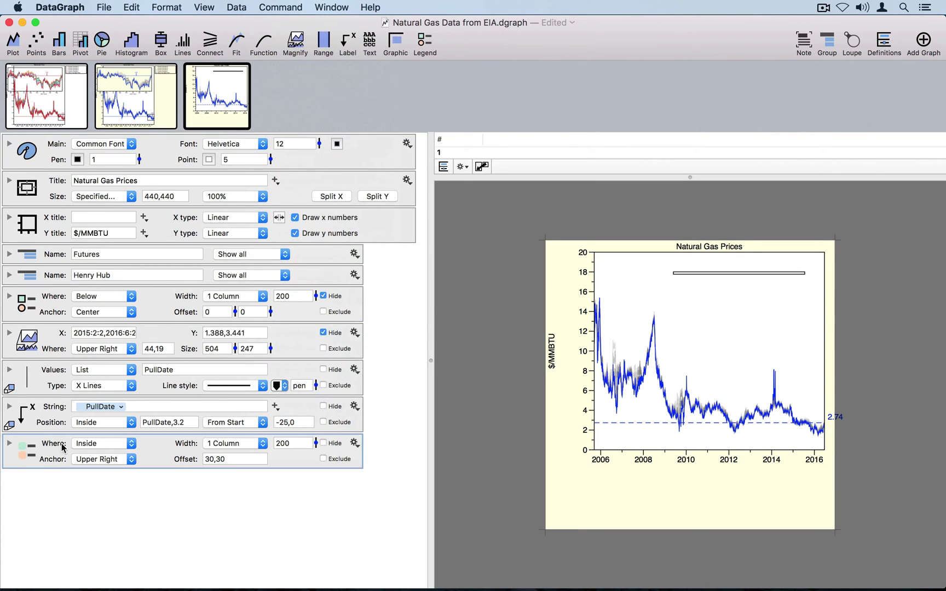
pyautogui.click(102, 445)
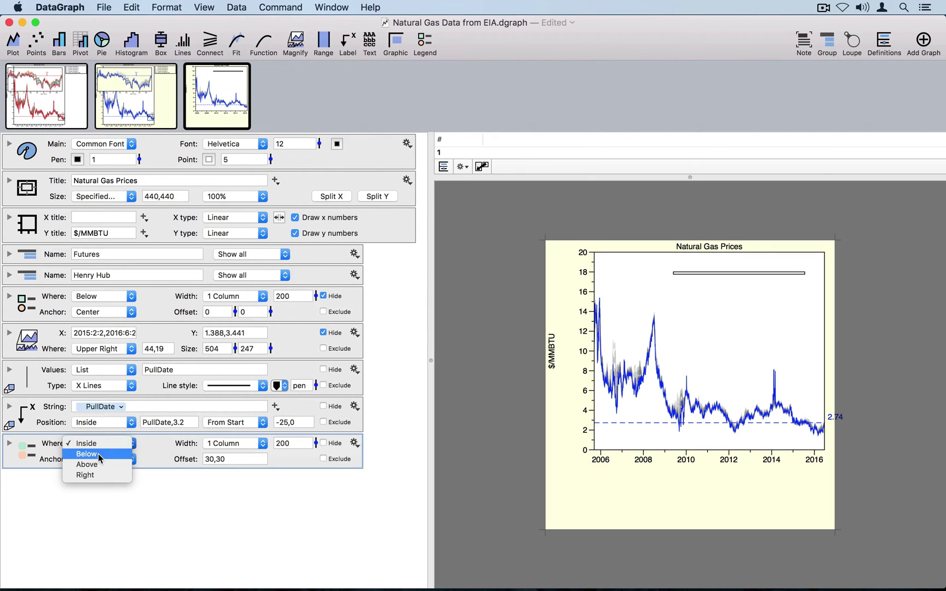
pyautogui.click(88, 454)
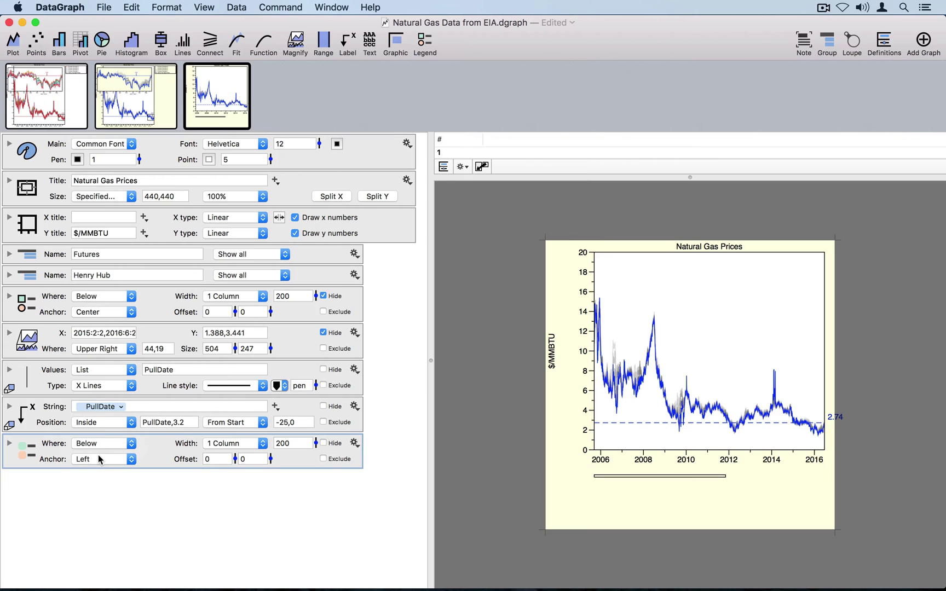
pyautogui.click(99, 459)
pyautogui.click(86, 469)
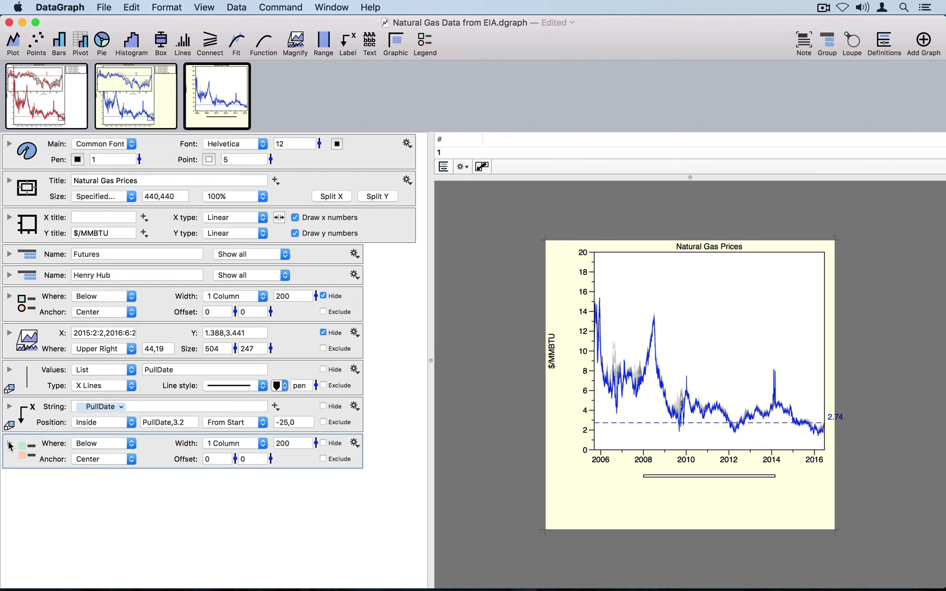
# Expand the custom legend's settings and add a command entry for Henry Hub Spot Price, presented as Line Color.
pyautogui.click(10, 445)
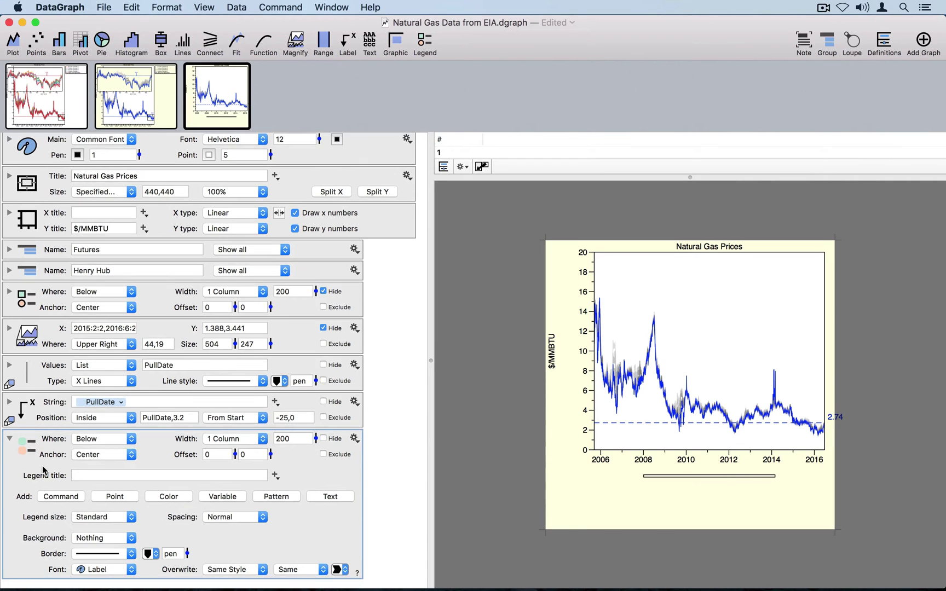
pyautogui.click(74, 480)
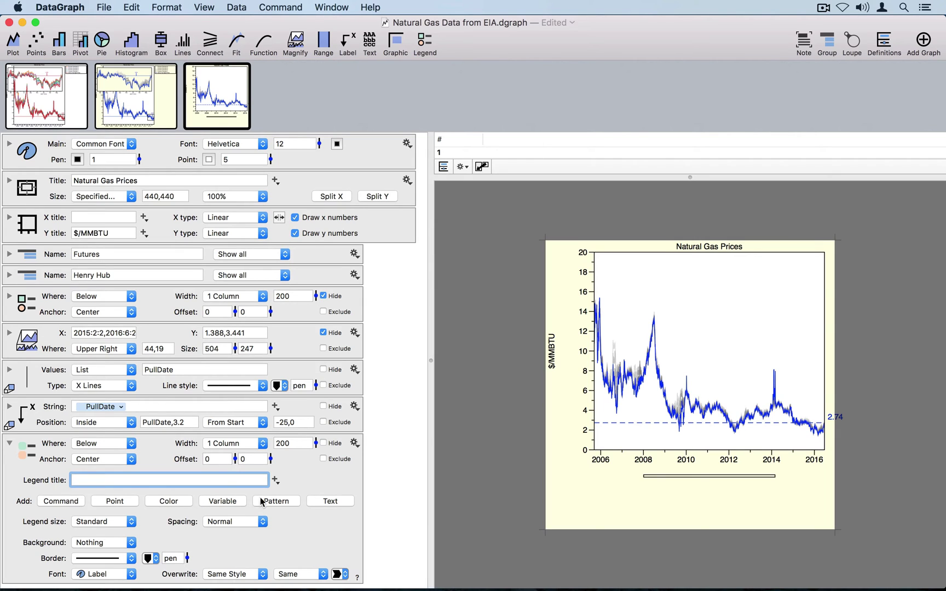
pyautogui.click(33, 479)
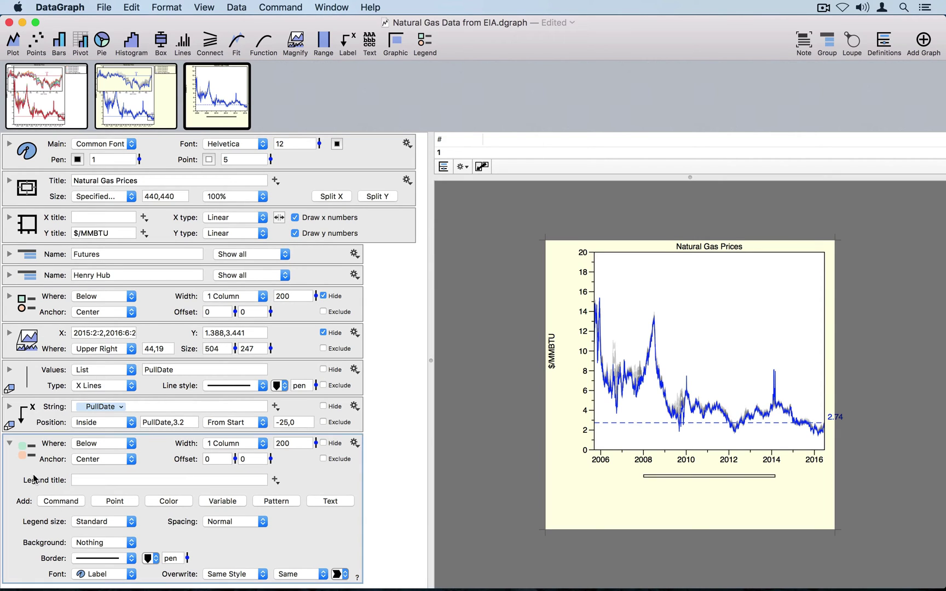
pyautogui.click(62, 502)
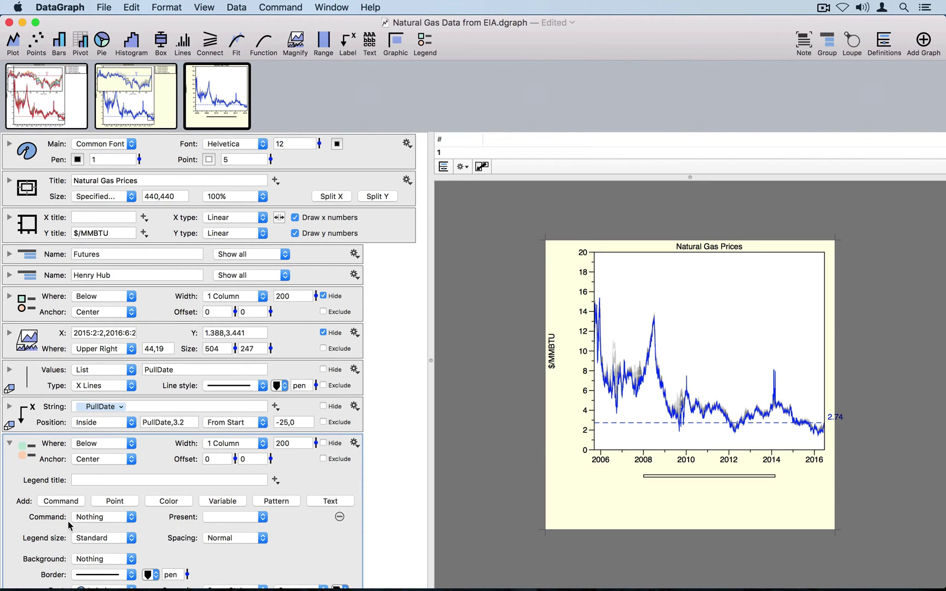
pyautogui.click(97, 518)
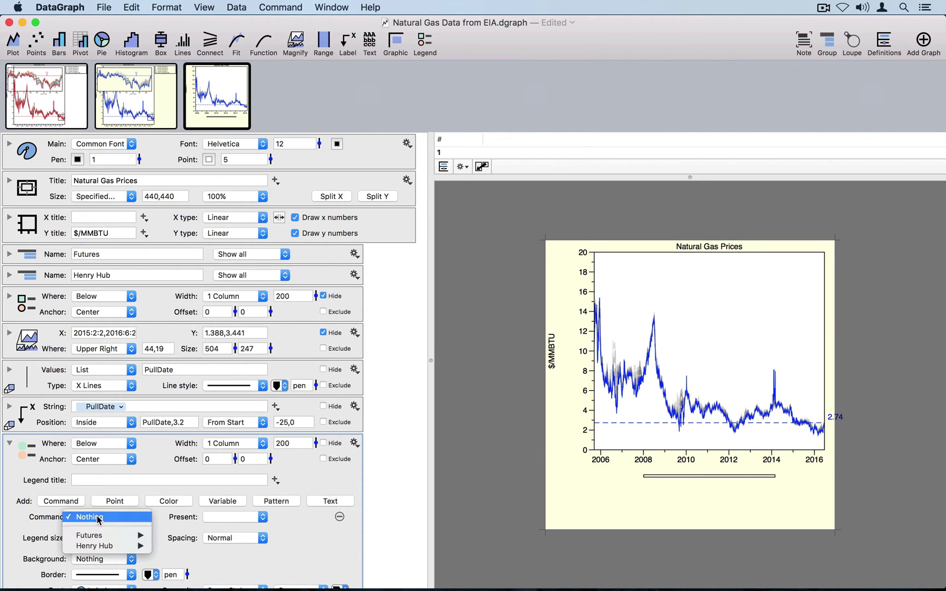
pyautogui.moveTo(97, 547)
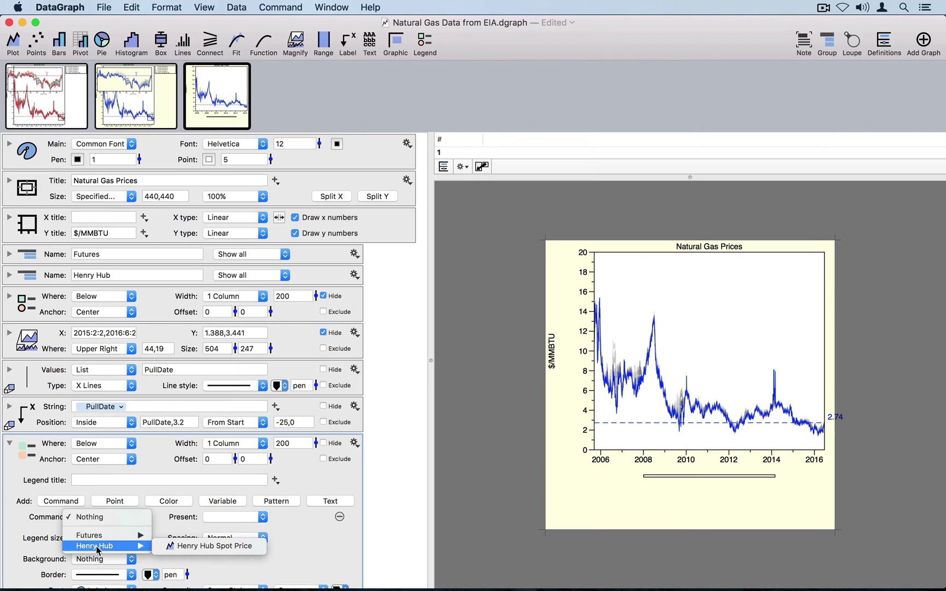
pyautogui.click(201, 547)
pyautogui.click(214, 518)
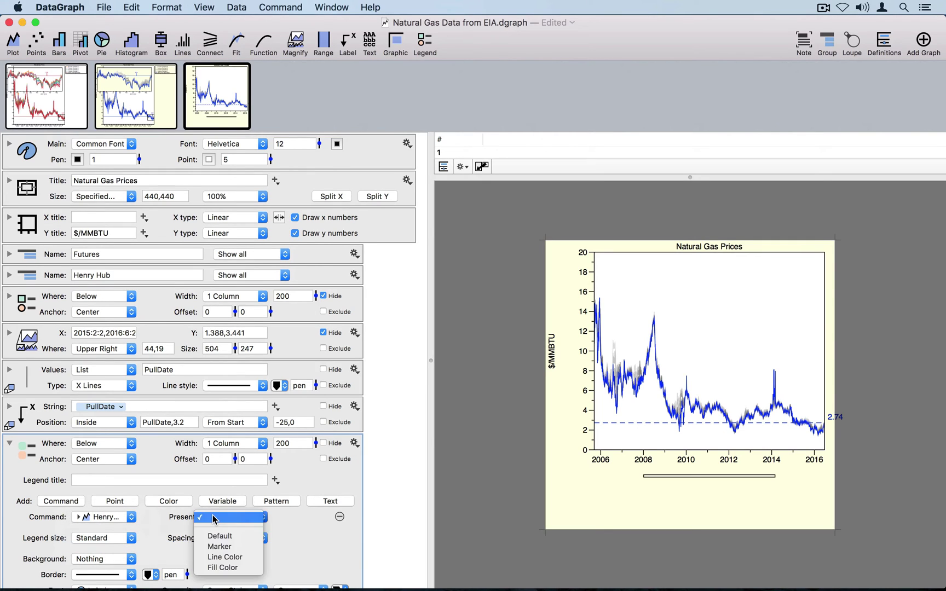
pyautogui.click(225, 558)
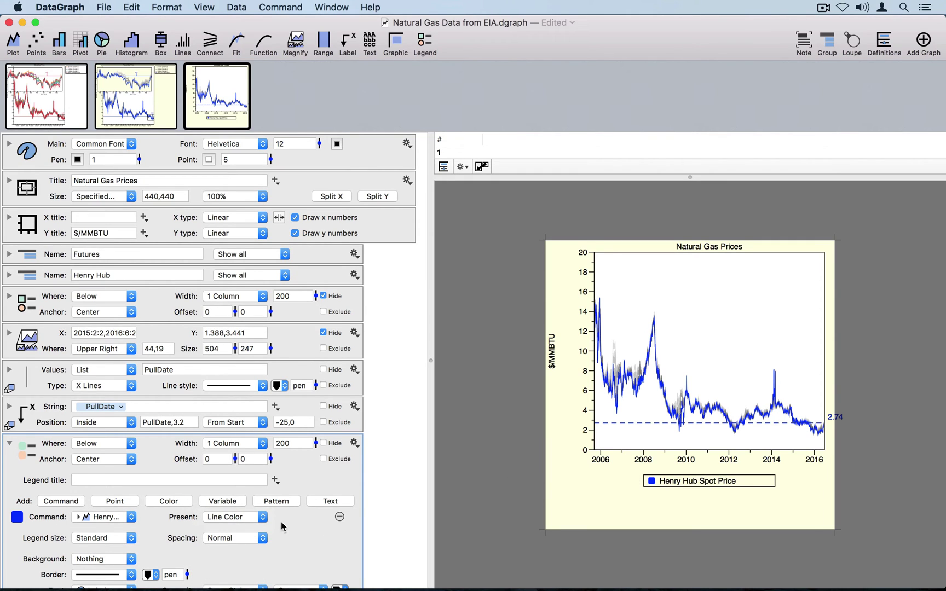
# Add a second command entry to the custom legend for Futures Contract 1, presented as Line Color.
pyautogui.click(64, 501)
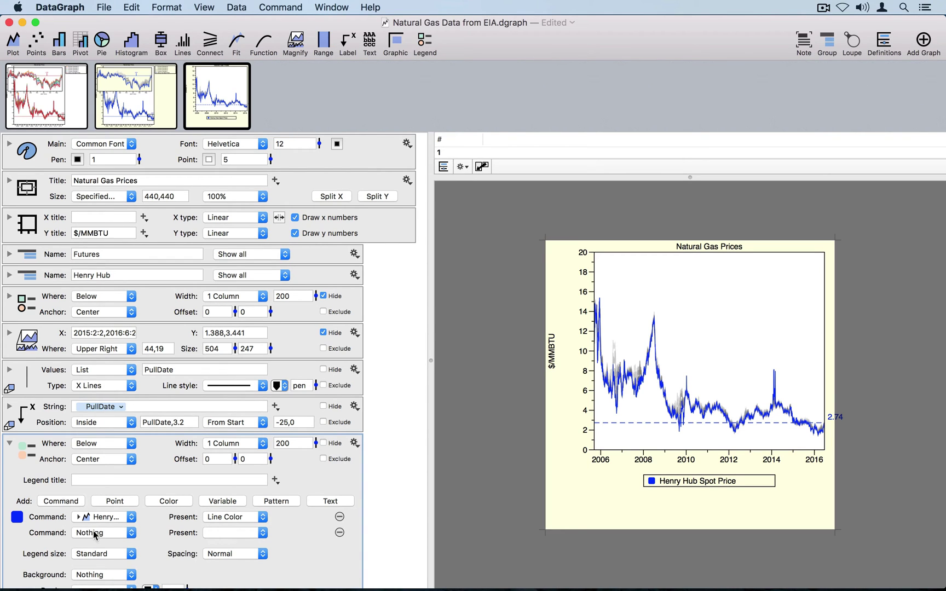
pyautogui.click(96, 533)
pyautogui.moveTo(110, 551)
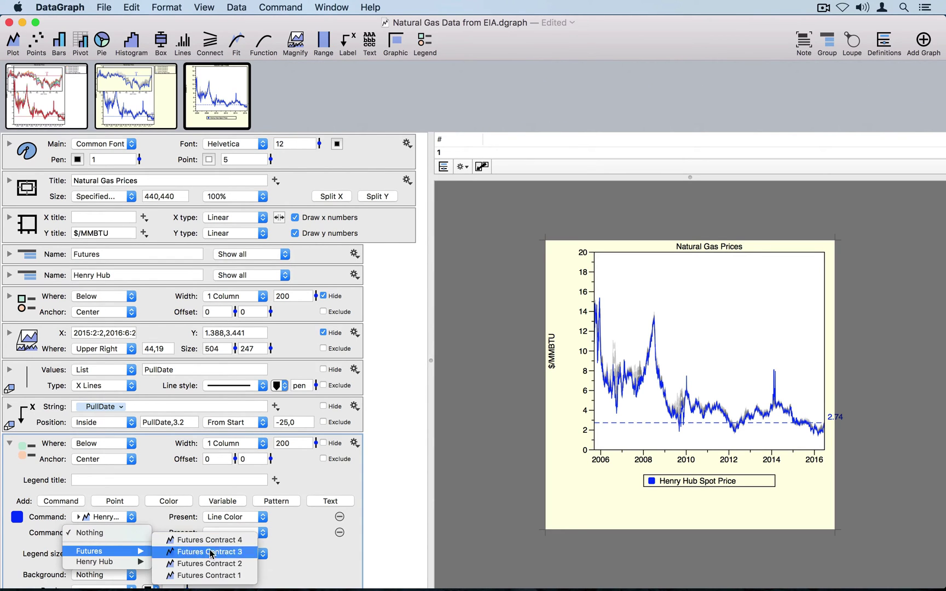
pyautogui.click(213, 575)
pyautogui.click(226, 533)
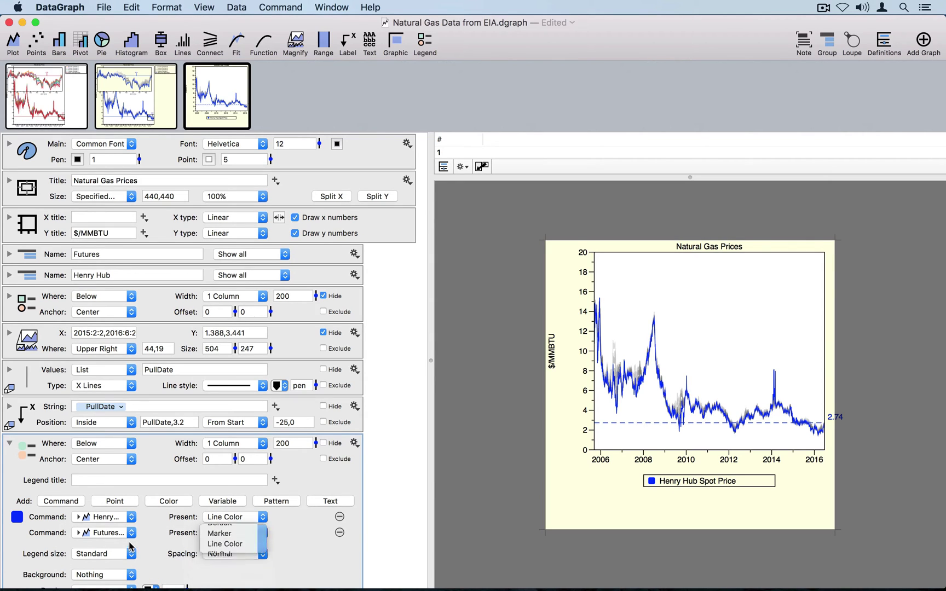
pyautogui.click(225, 566)
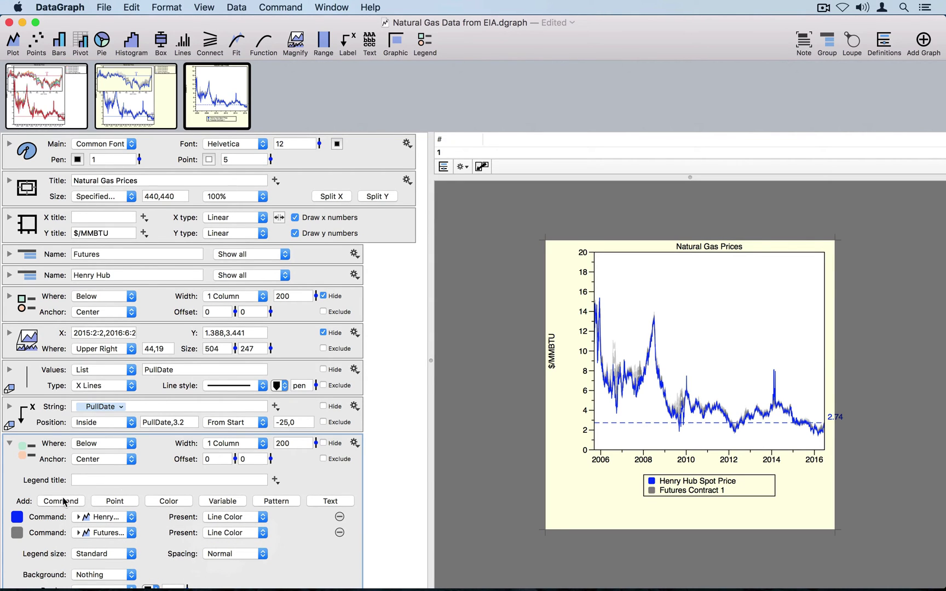
# Add command entries for Futures Contract 2, 3 and 4 to the custom legend, each presented as Line Color.
pyautogui.click(63, 502)
pyautogui.click(129, 549)
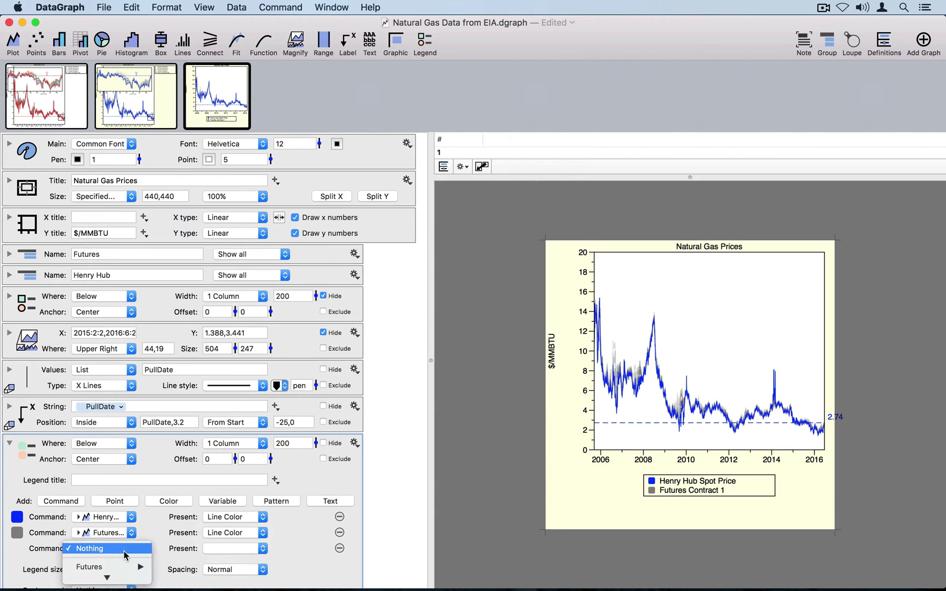
pyautogui.click(126, 567)
# Arrange the custom legend in 3 columns and reduce its column width to 147.
pyautogui.scroll(-3, 285, 532)
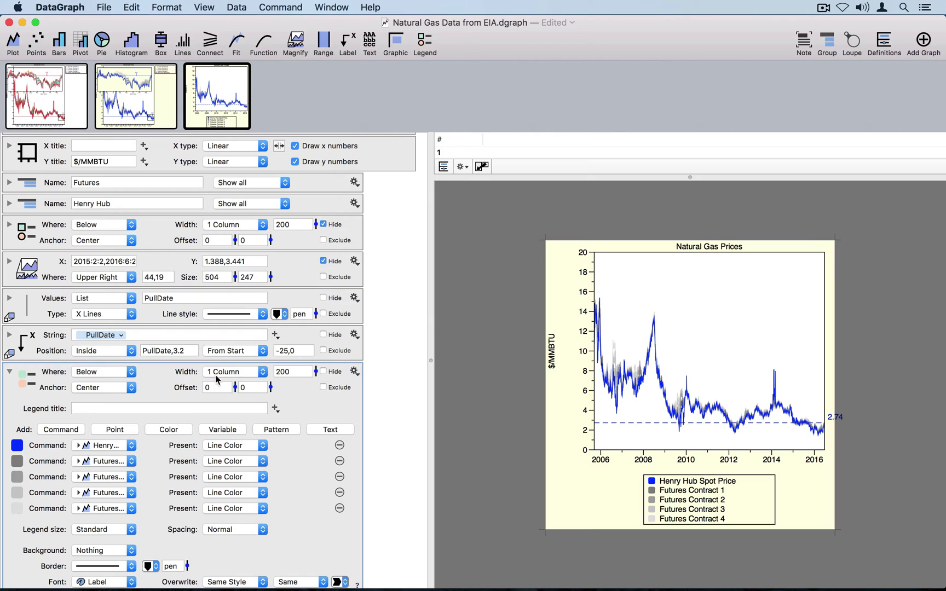
pyautogui.click(263, 373)
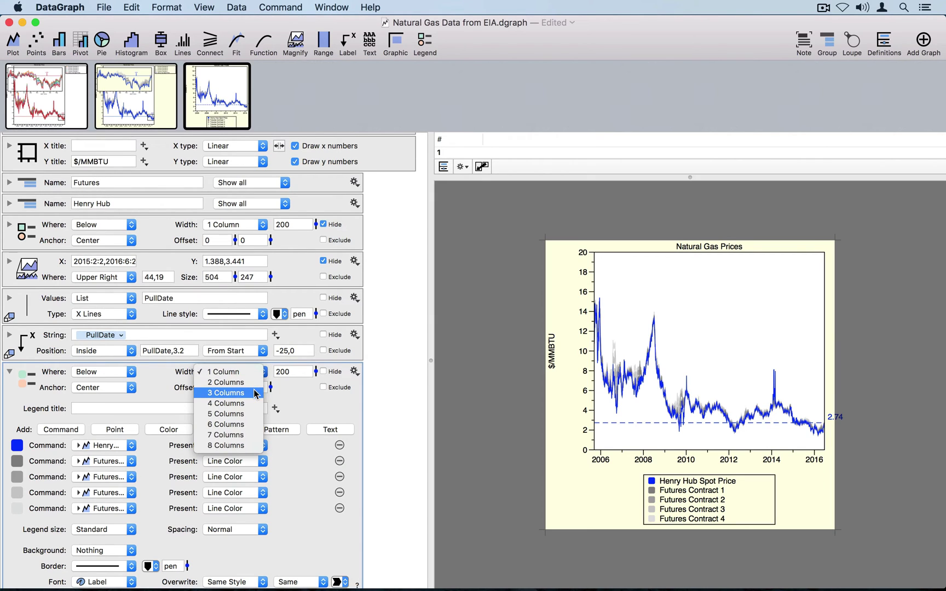
pyautogui.click(254, 393)
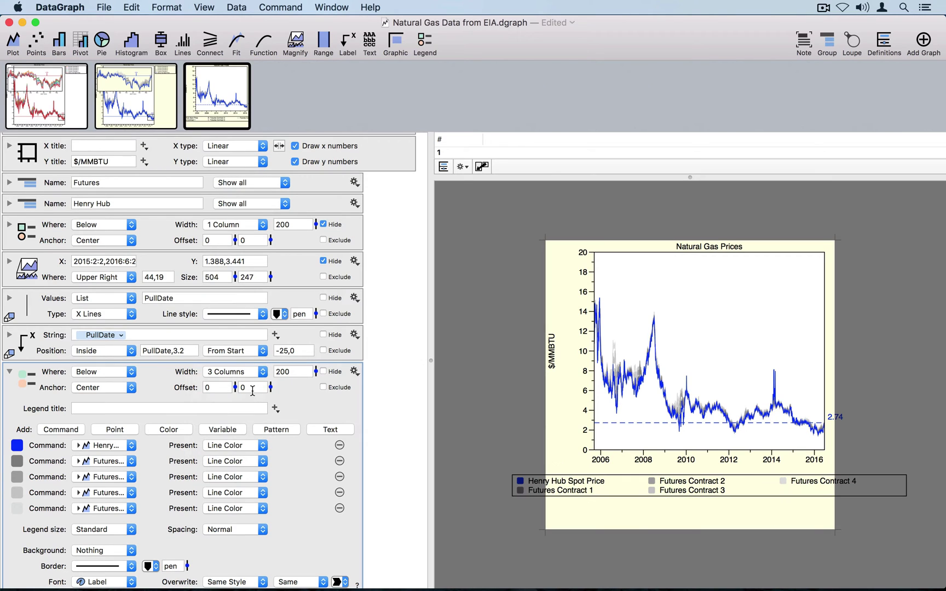
pyautogui.click(316, 372)
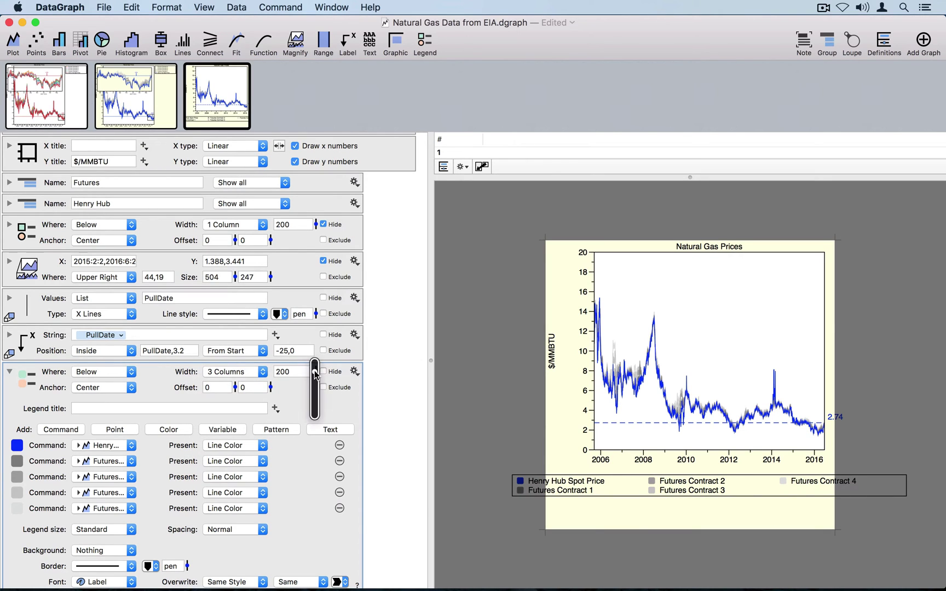
pyautogui.moveTo(315, 375); pyautogui.dragTo(312, 386)
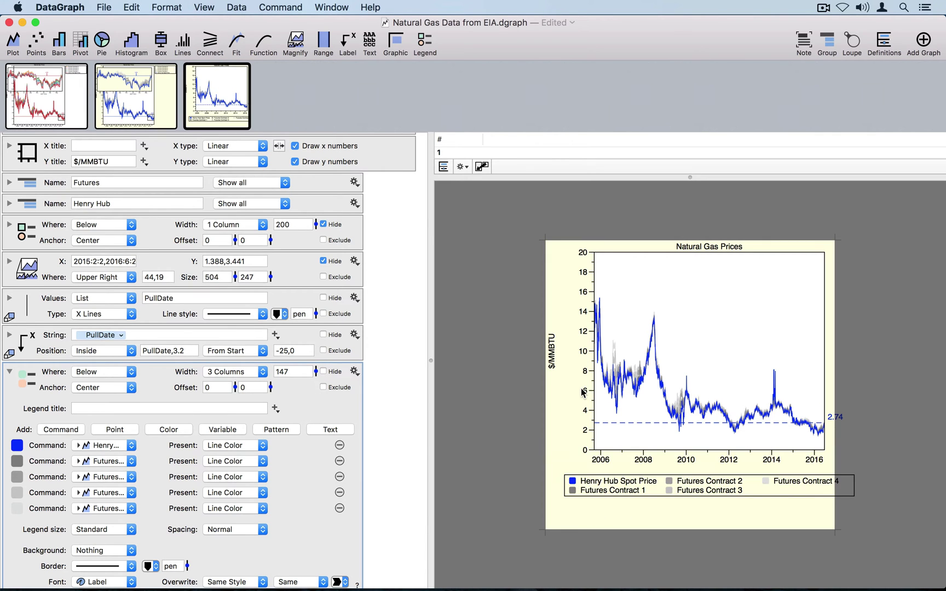
# Check the legend layout of ForTwitter.png in Preview, then in DataGraph add a text entry "the" directly after the Henry Hub entry.
pyautogui.hotkey('ctrl', 'Right')
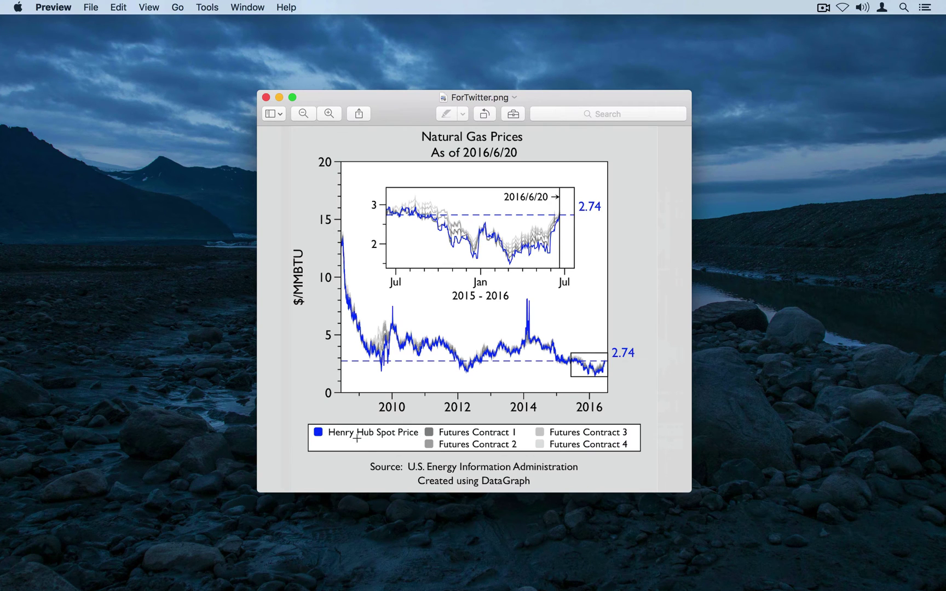
pyautogui.hotkey('ctrl', 'Left')
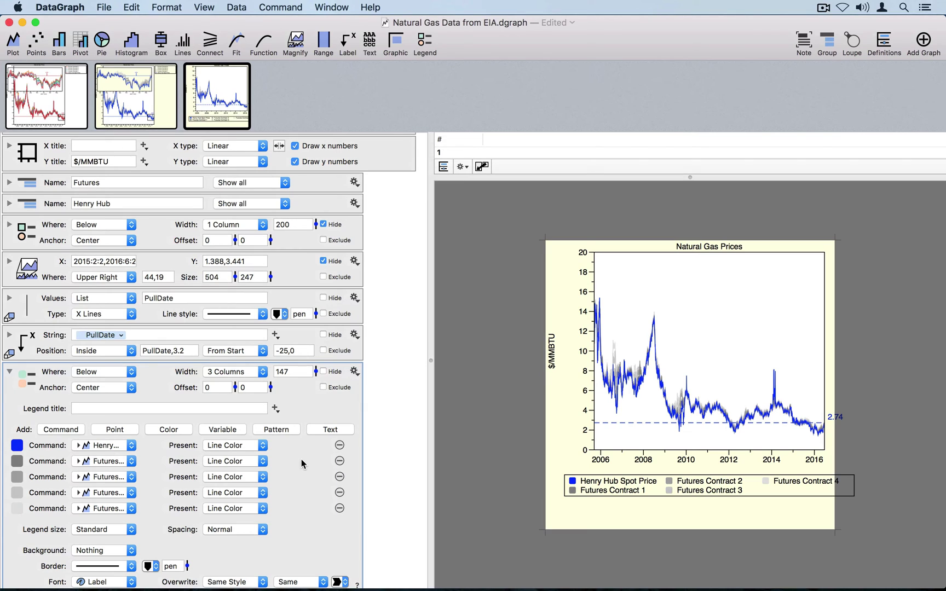
pyautogui.click(330, 430)
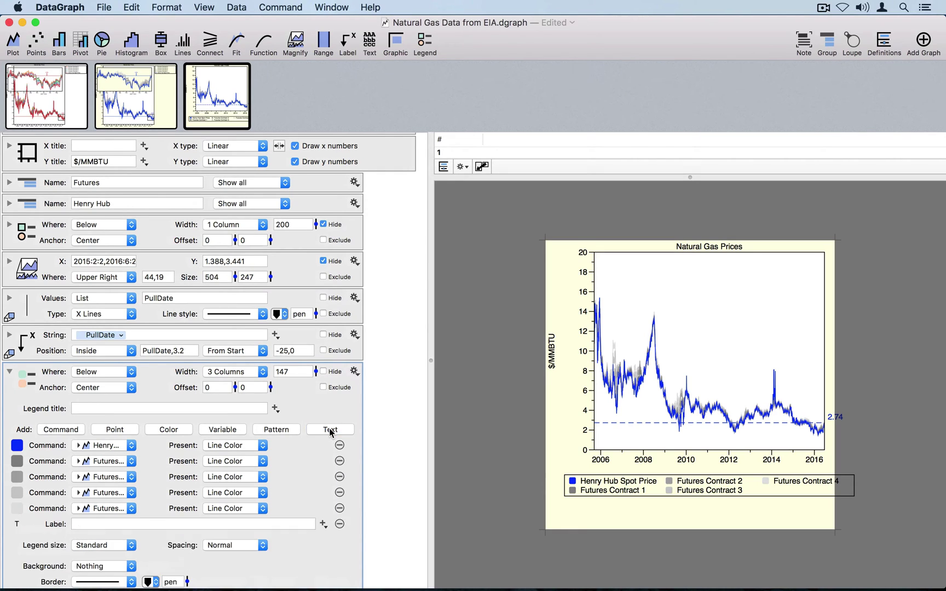
pyautogui.click(128, 524)
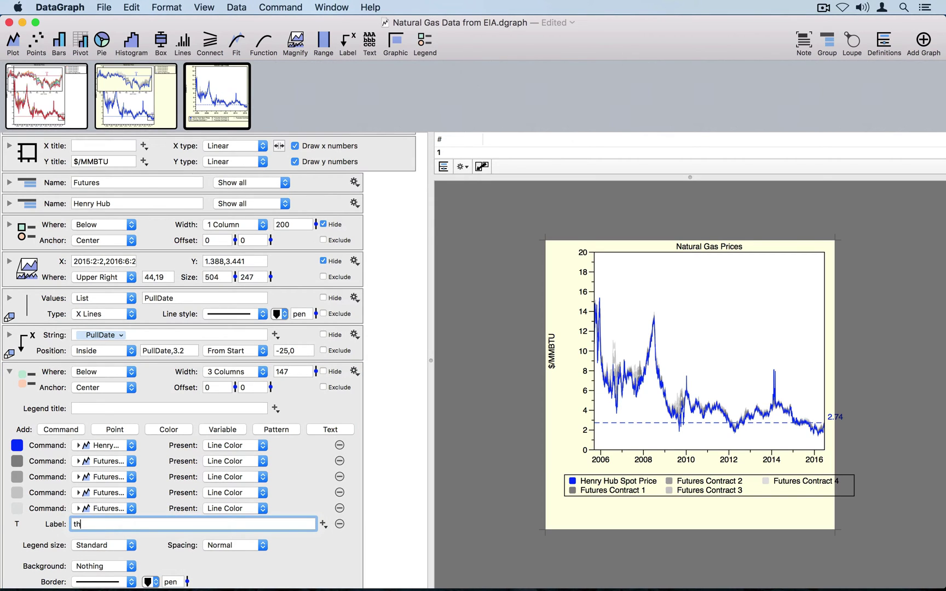
pyautogui.press('Return')
pyautogui.moveTo(61, 529); pyautogui.dragTo(59, 456)
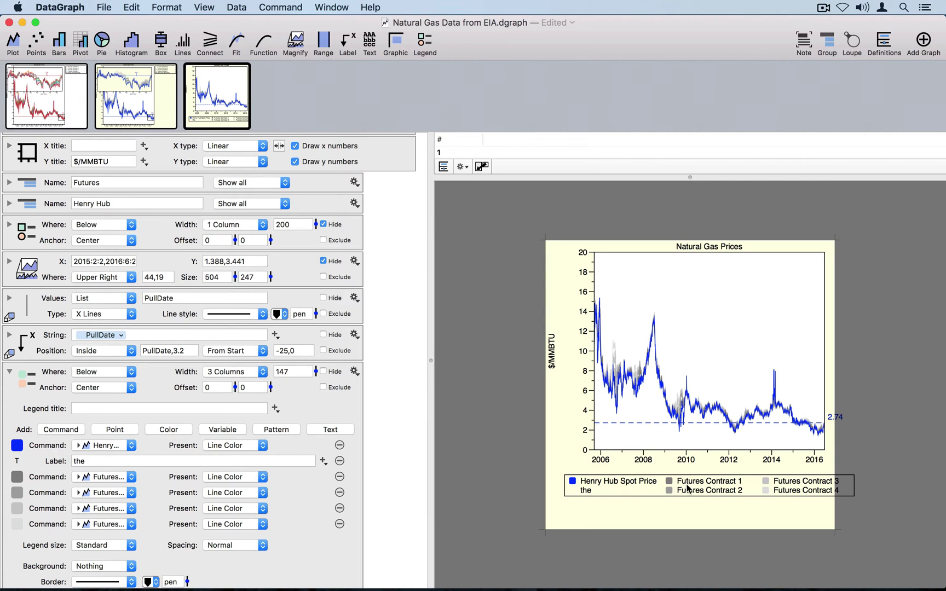
# Clear the legend text entry's label to leave a blank spacer, and collapse the custom legend's settings.
pyautogui.click(94, 461)
pyautogui.press('BackSpace')
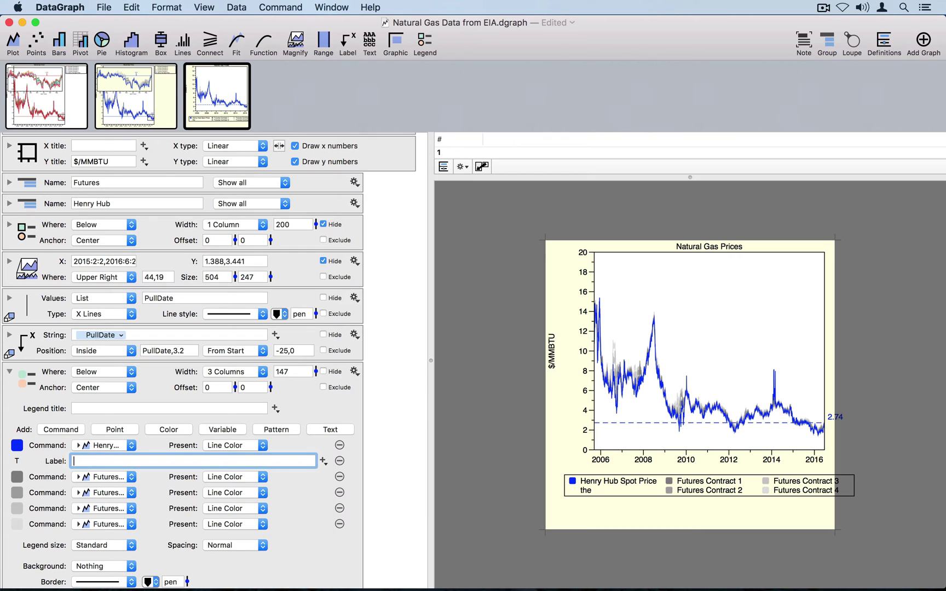
pyautogui.click(326, 551)
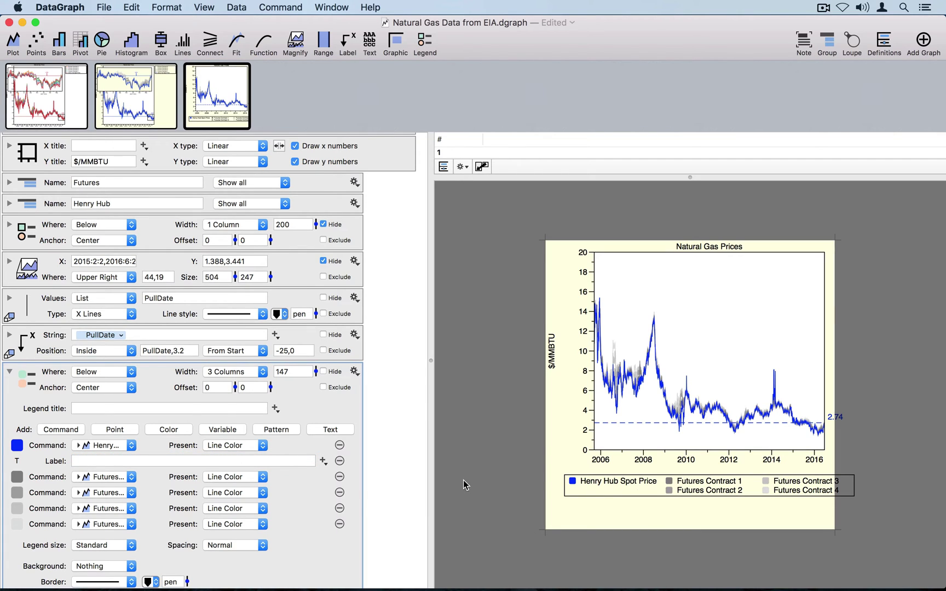
pyautogui.click(670, 519)
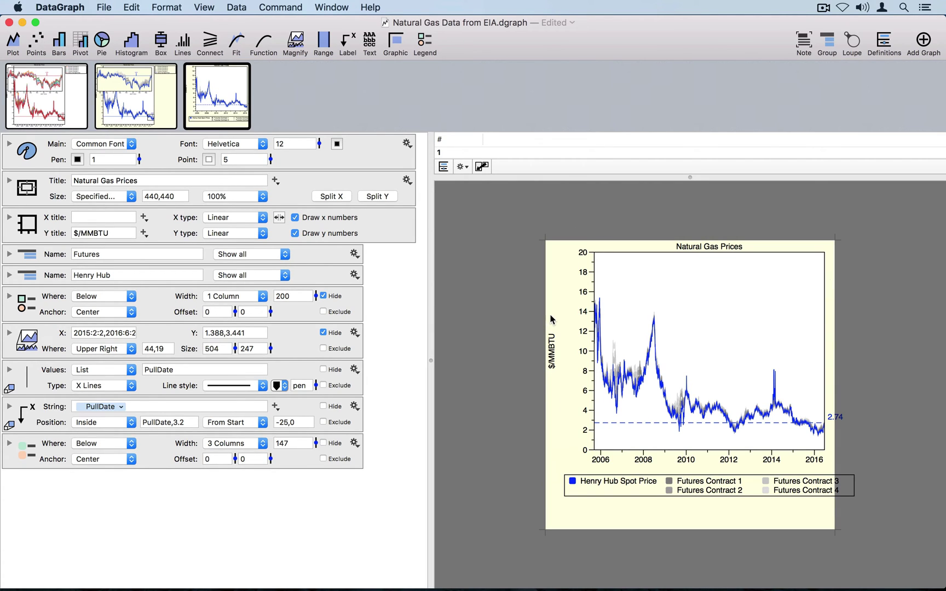
# Set the graph's left and right margins to 60 pixels each in the expanded title and size settings, then collapse them.
pyautogui.click(10, 180)
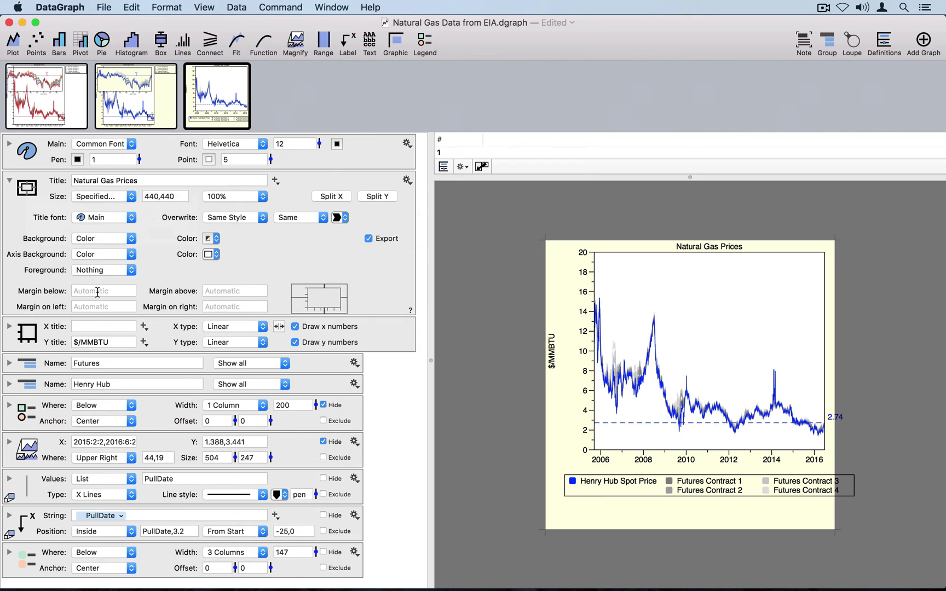
pyautogui.moveTo(97, 314)
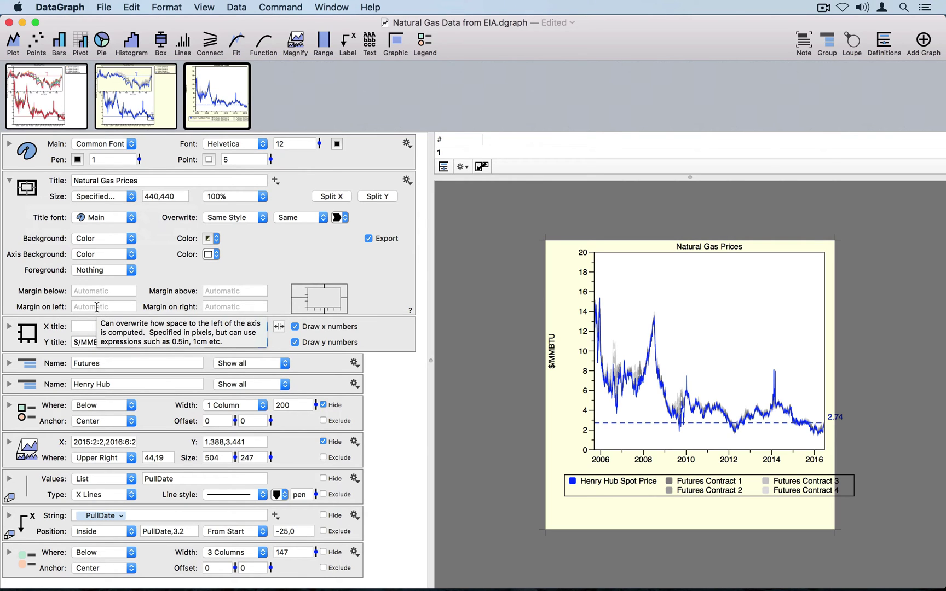
pyautogui.click(97, 308)
pyautogui.write('60')
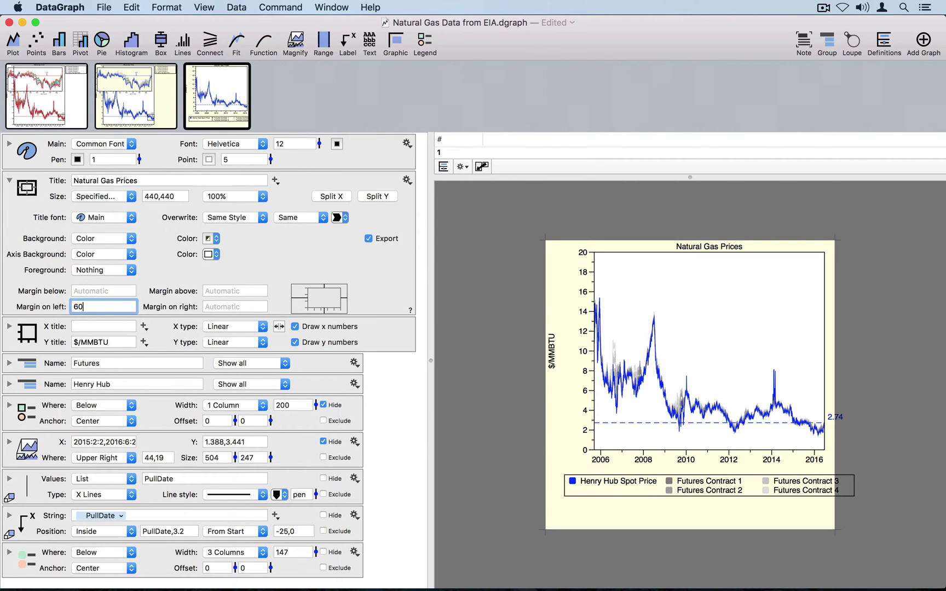
pyautogui.press('Tab')
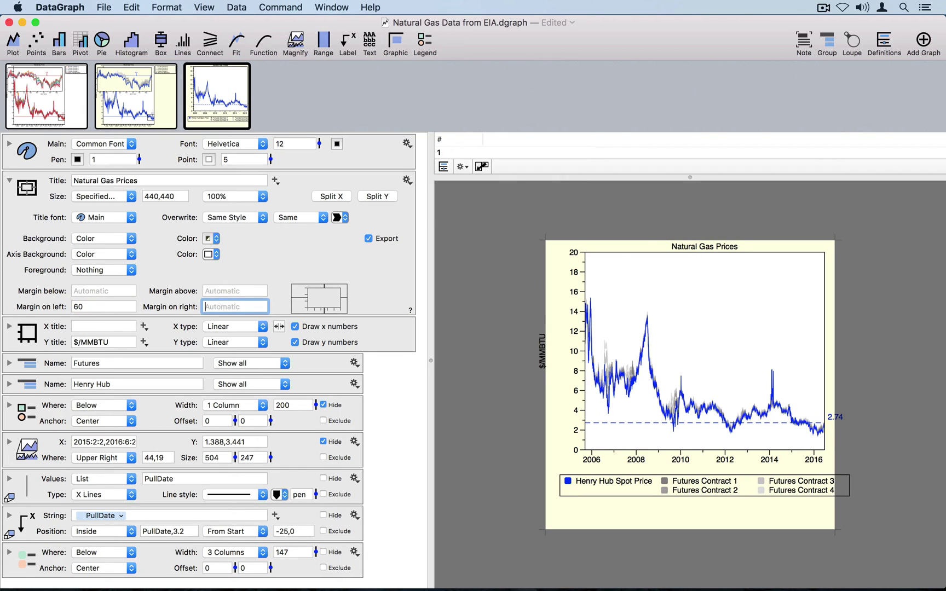
pyautogui.write('60')
pyautogui.click(258, 262)
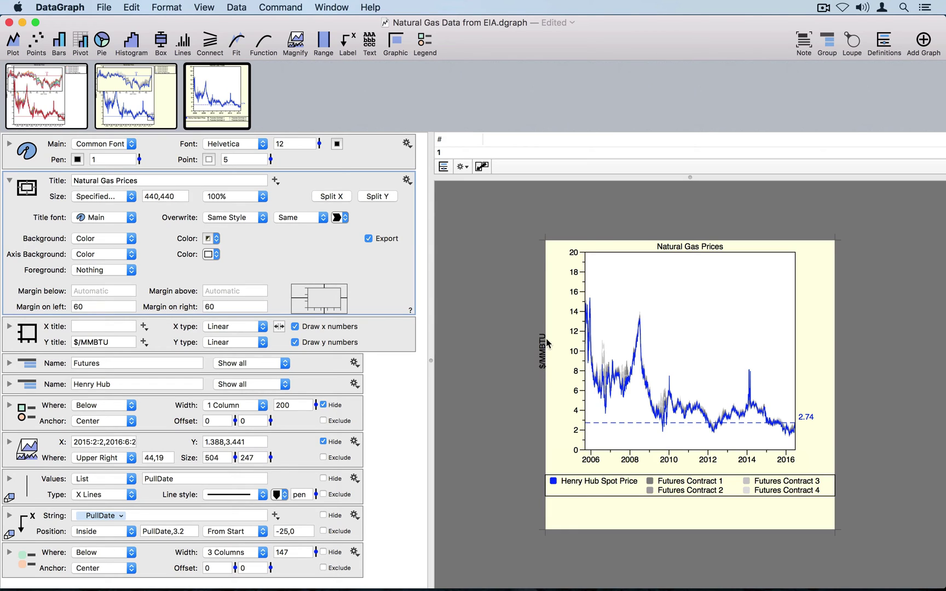
pyautogui.click(10, 181)
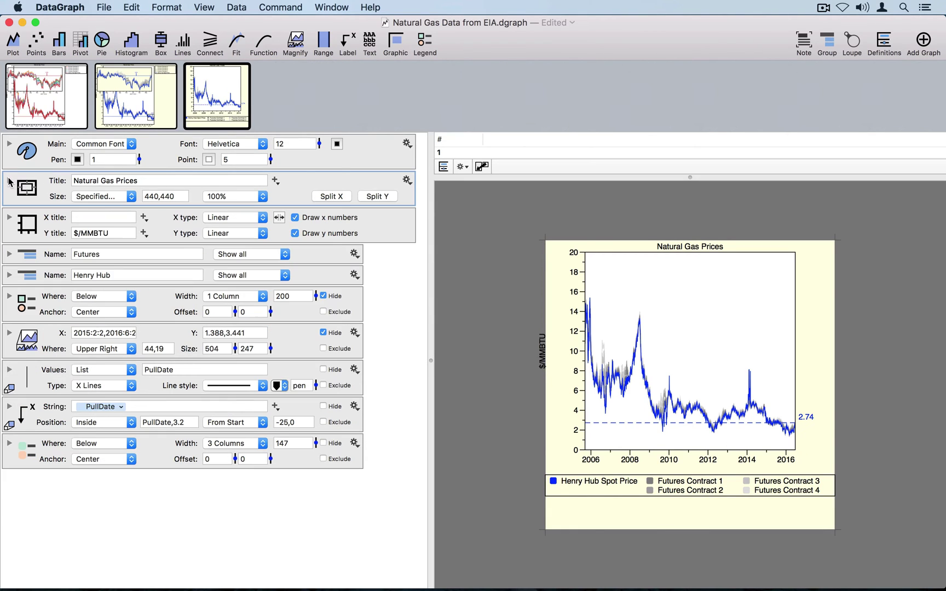
# Set the axis settings' space for y to Narrow and reduce the custom legend's column width to 139.
pyautogui.click(8, 219)
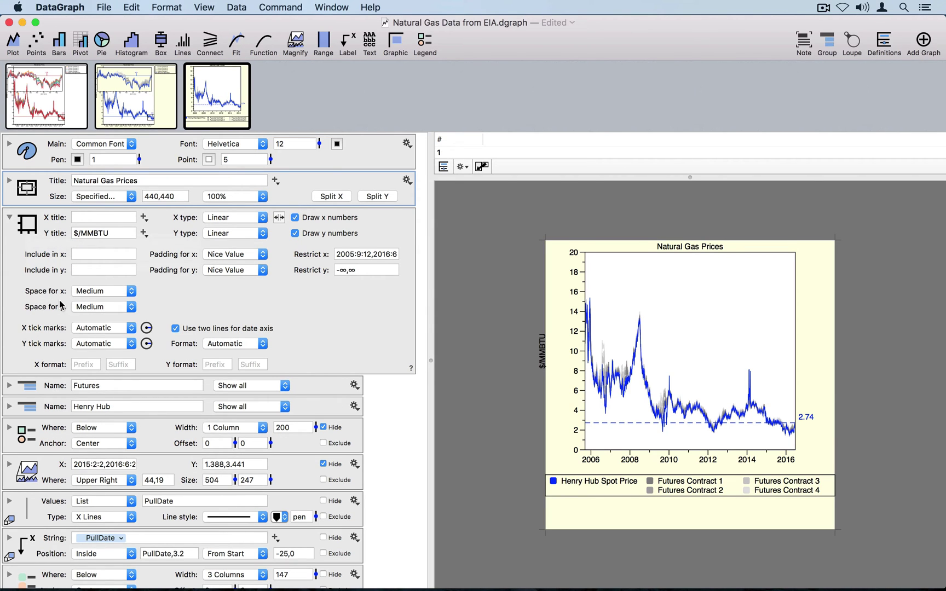
pyautogui.click(85, 310)
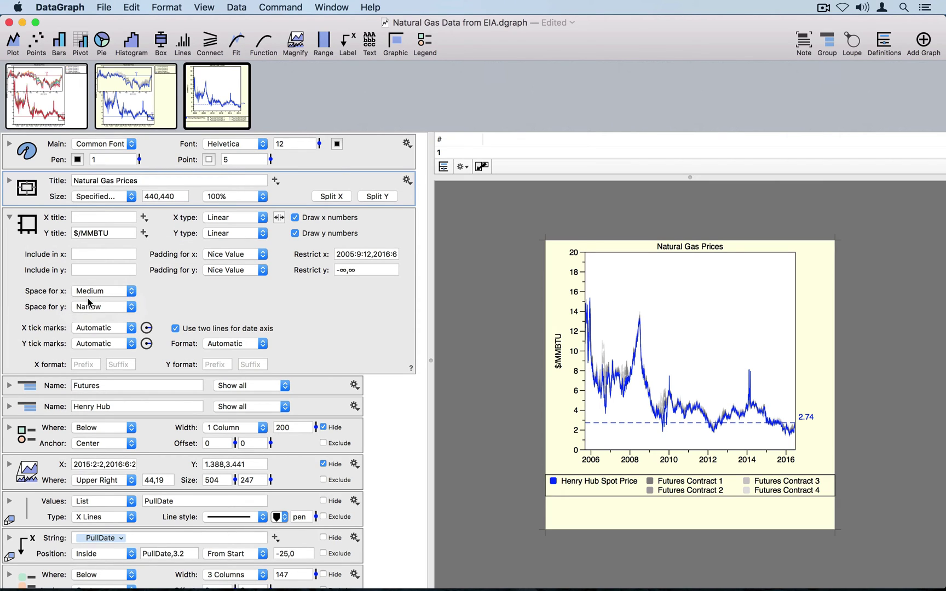
pyautogui.click(9, 217)
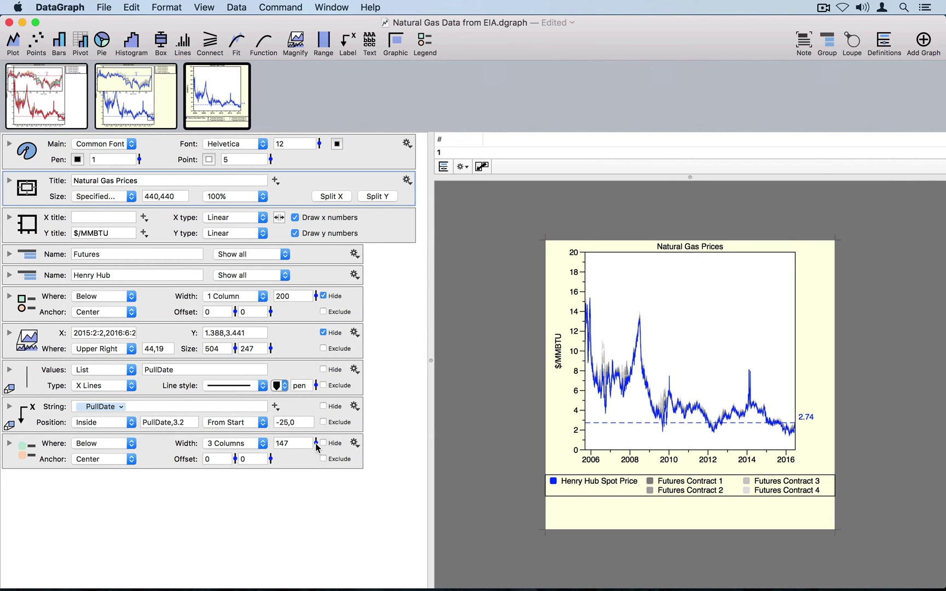
pyautogui.moveTo(316, 446); pyautogui.dragTo(317, 450)
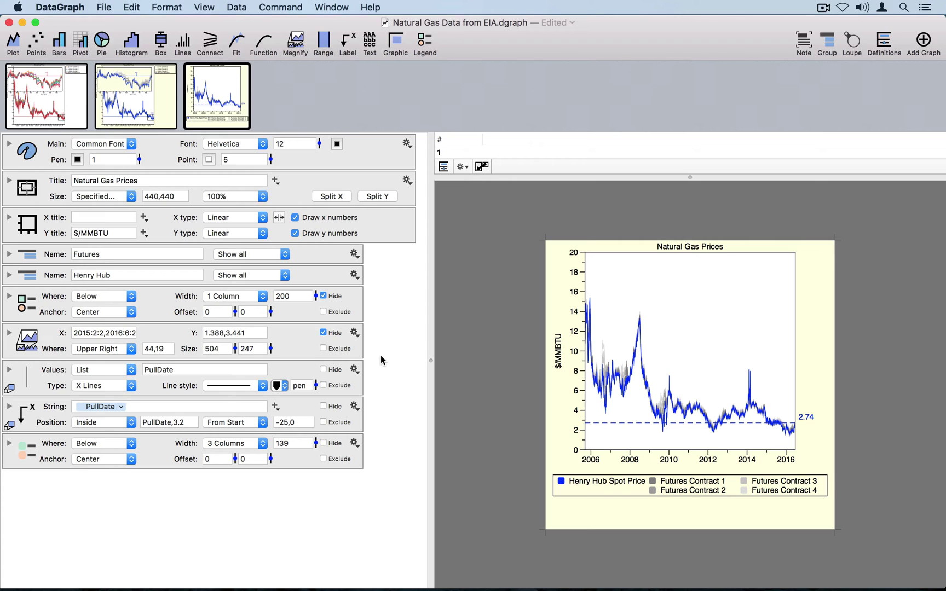
# Unhide the magnified inset and move it toward the graph's upper right, to an offset of about -50,3.
pyautogui.click(305, 338)
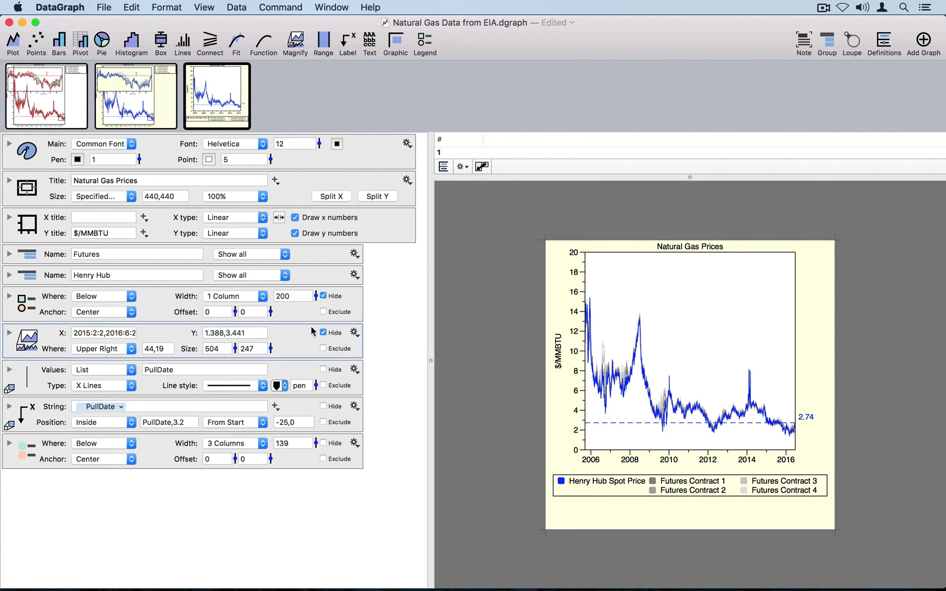
pyautogui.click(324, 333)
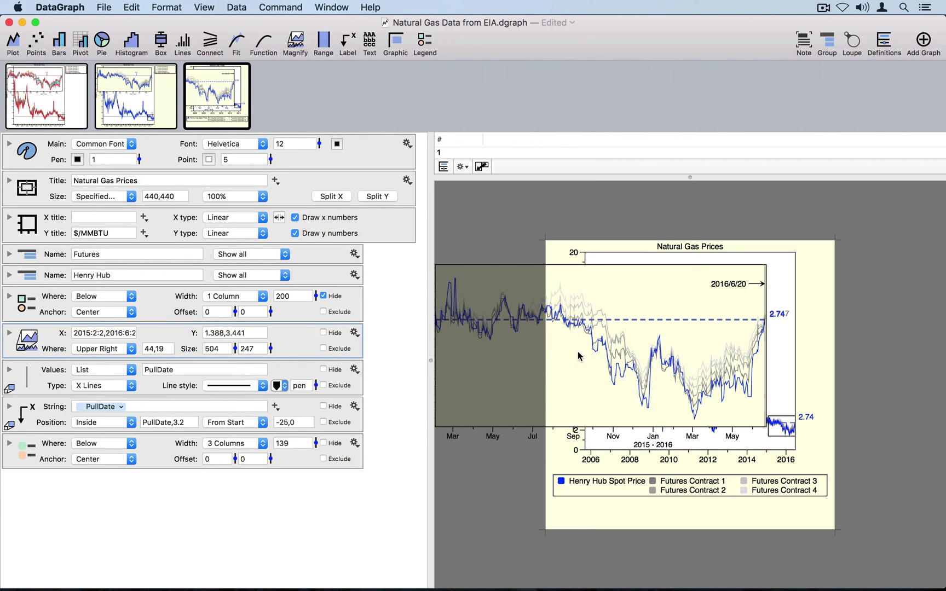
pyautogui.moveTo(578, 356); pyautogui.dragTo(641, 346)
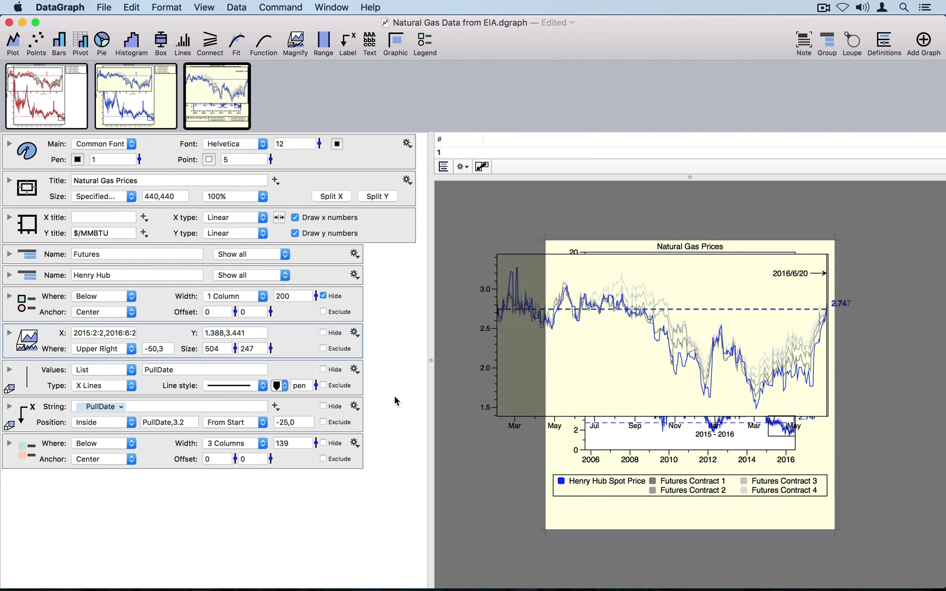
# Resize the magnified inset to 100 wide by 50 high.
pyautogui.doubleClick(225, 348)
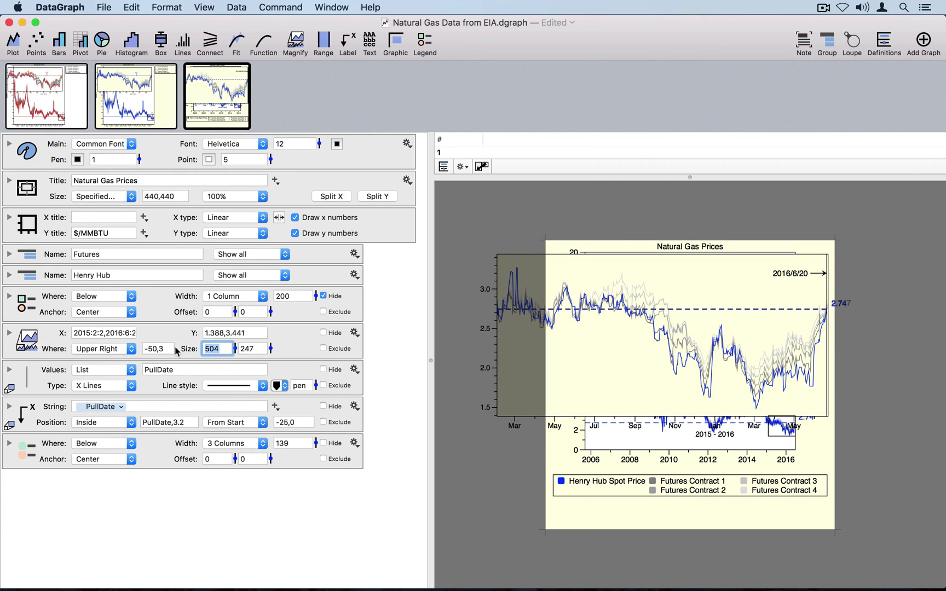
pyautogui.write('100')
pyautogui.press('Return')
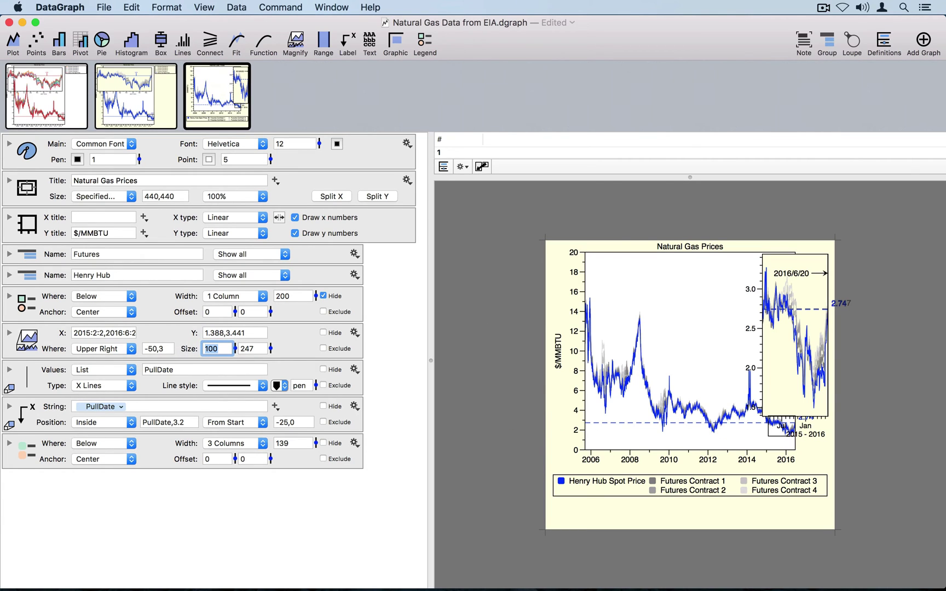
pyautogui.doubleClick(259, 348)
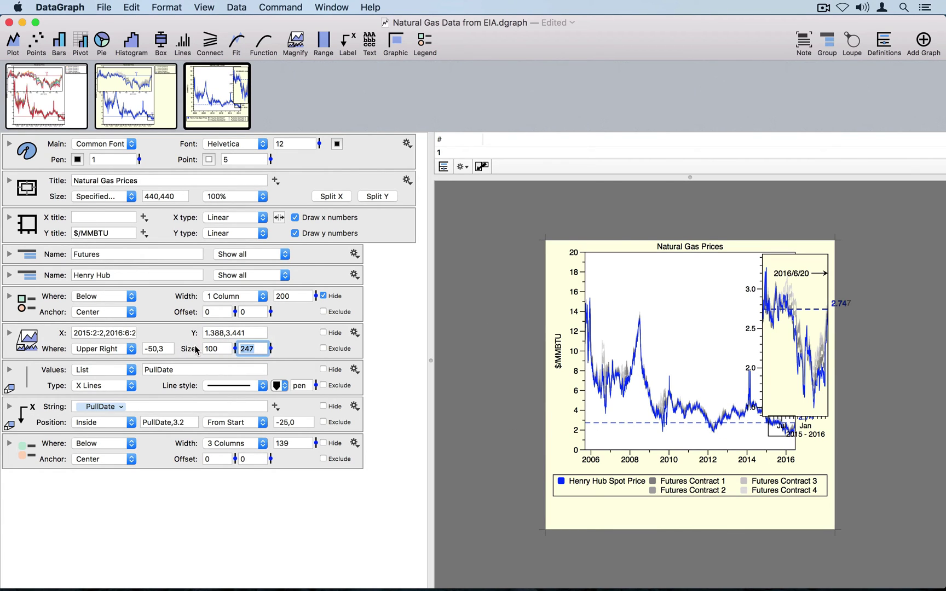
pyautogui.write('50')
pyautogui.press('Return')
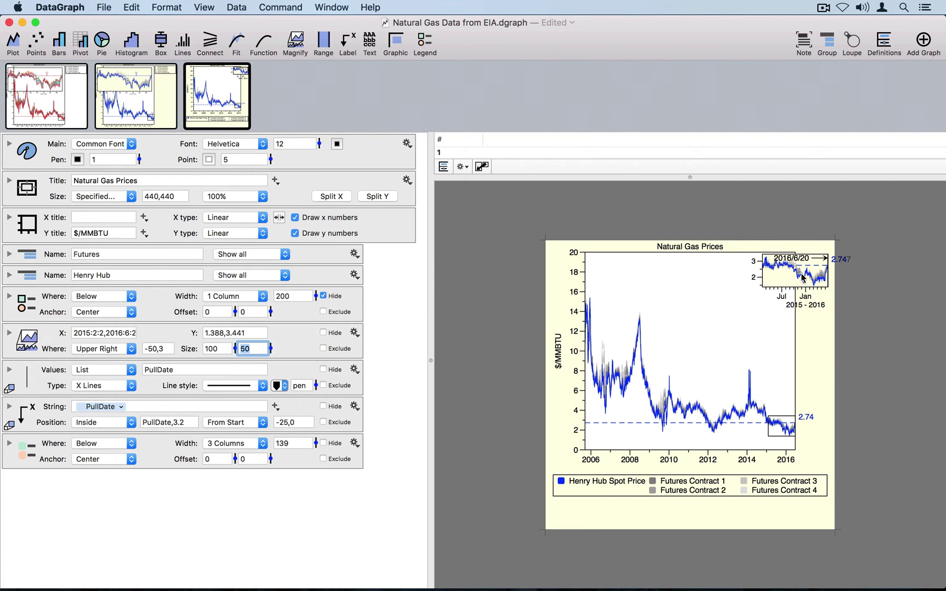
# Enlarge the magnified inset to about 205 by 93 and move it to an upper-left offset of about 56,25.
pyautogui.moveTo(810, 282); pyautogui.dragTo(763, 335)
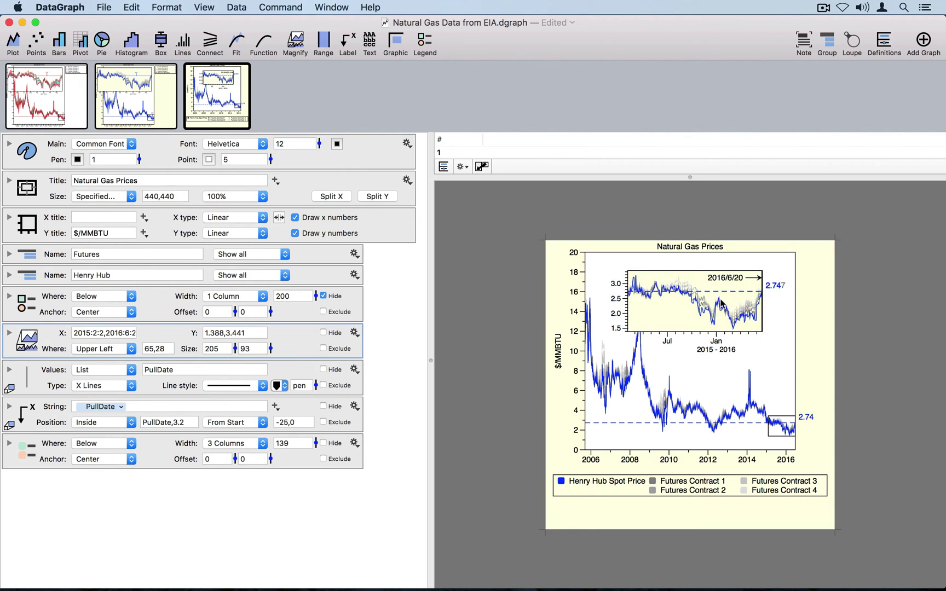
pyautogui.moveTo(721, 301); pyautogui.dragTo(719, 308)
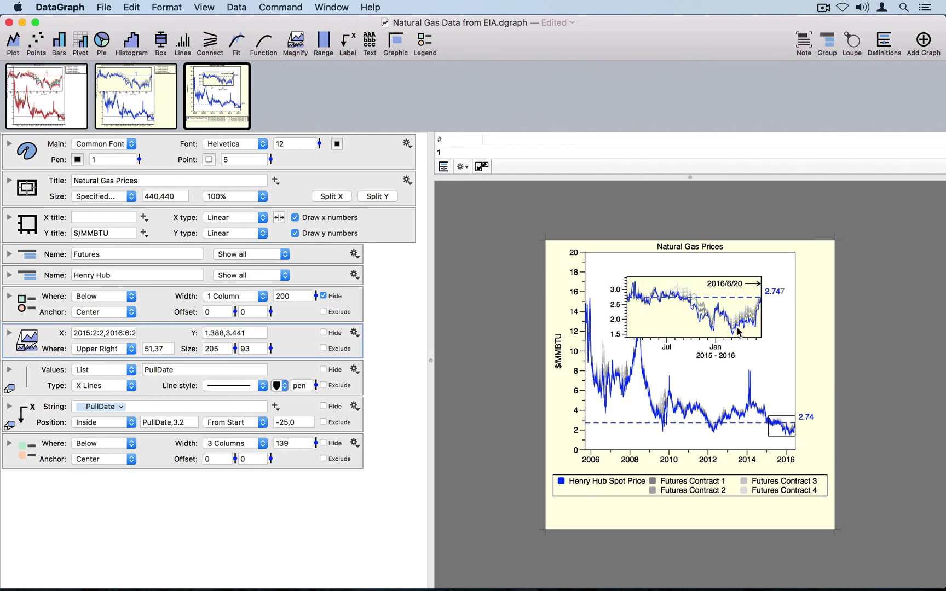
pyautogui.moveTo(668, 329); pyautogui.dragTo(663, 322)
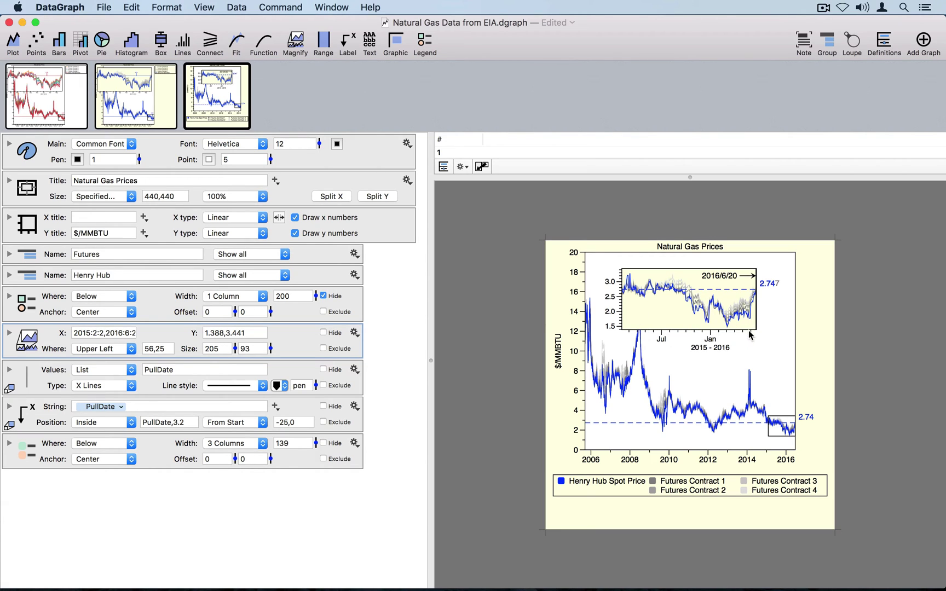
# Narrow the main graph's x range with the axis range slider so that it starts at about 2008:4:24.
pyautogui.moveTo(603, 457)
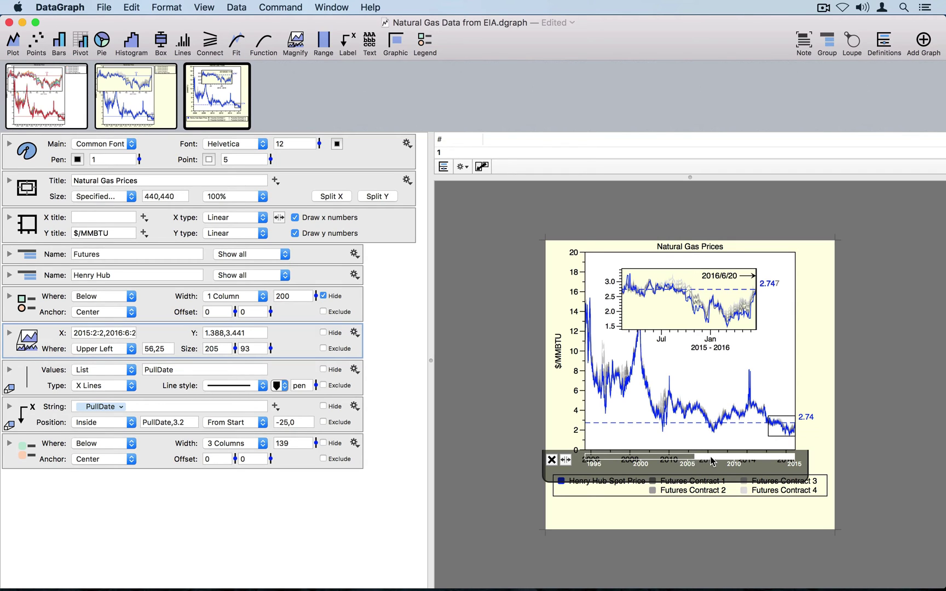
pyautogui.hscroll(-5, 712, 461)
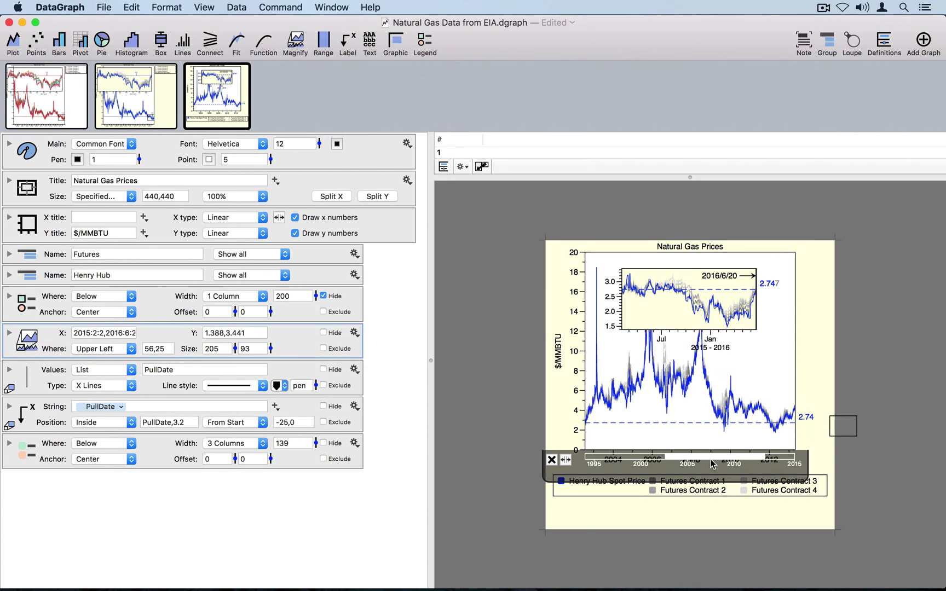
pyautogui.hscroll(3, 712, 464)
pyautogui.hscroll(2, 723, 467)
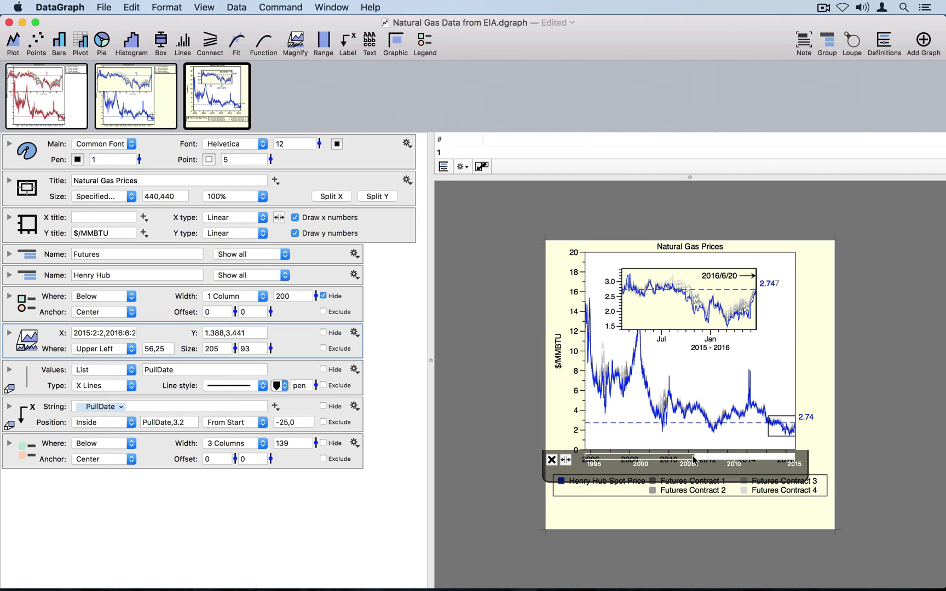
pyautogui.moveTo(694, 459); pyautogui.dragTo(719, 464)
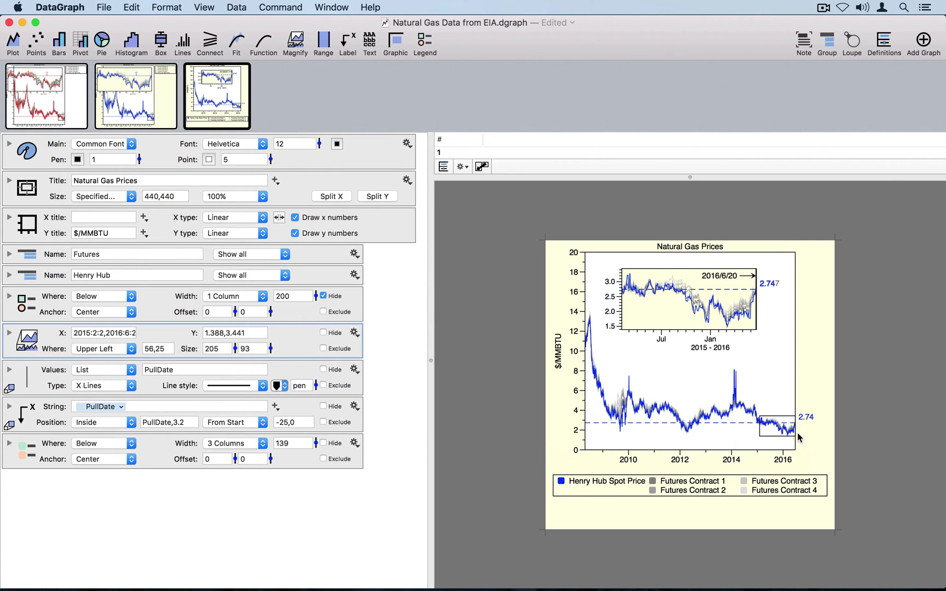
pyautogui.moveTo(713, 465)
# Expand the axis settings and change the end month of the x restriction to 7 (2016:7).
pyautogui.click(34, 220)
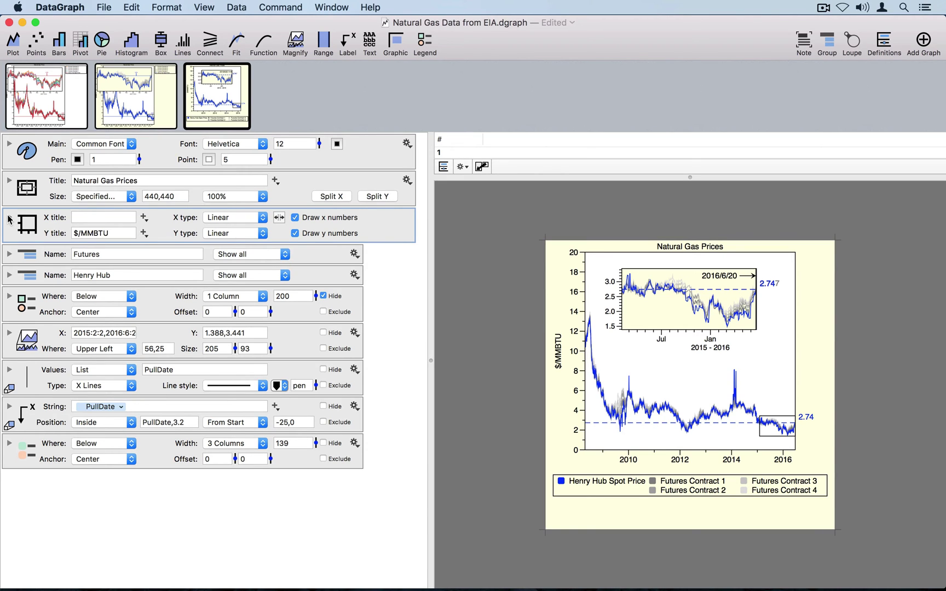
pyautogui.click(9, 218)
pyautogui.click(349, 255)
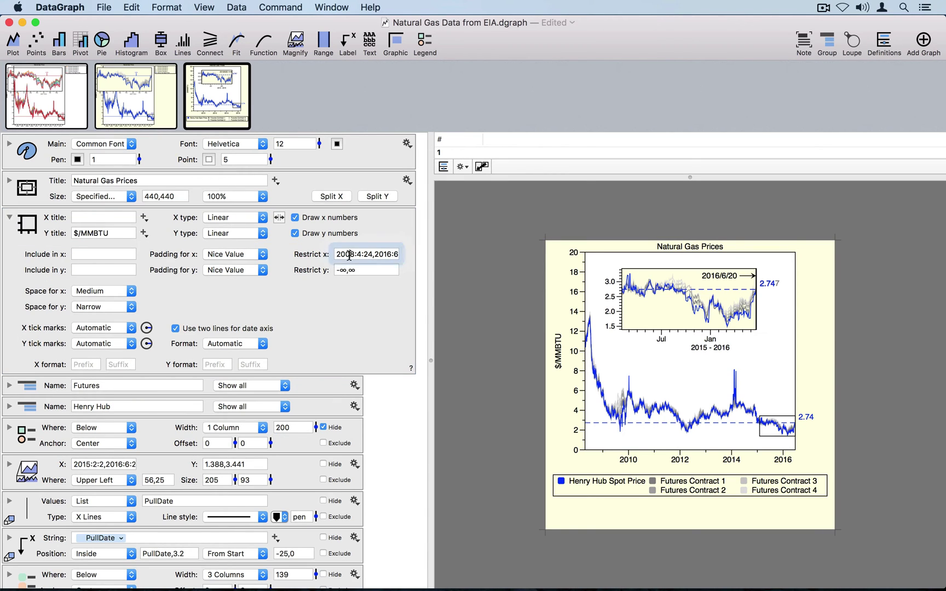
pyautogui.moveTo(350, 255); pyautogui.dragTo(429, 253)
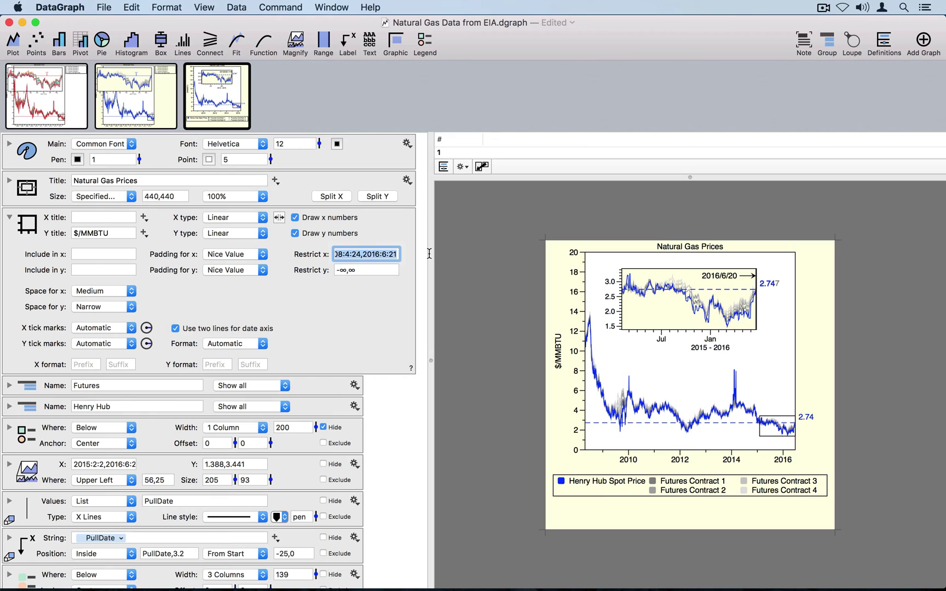
pyautogui.click(371, 254)
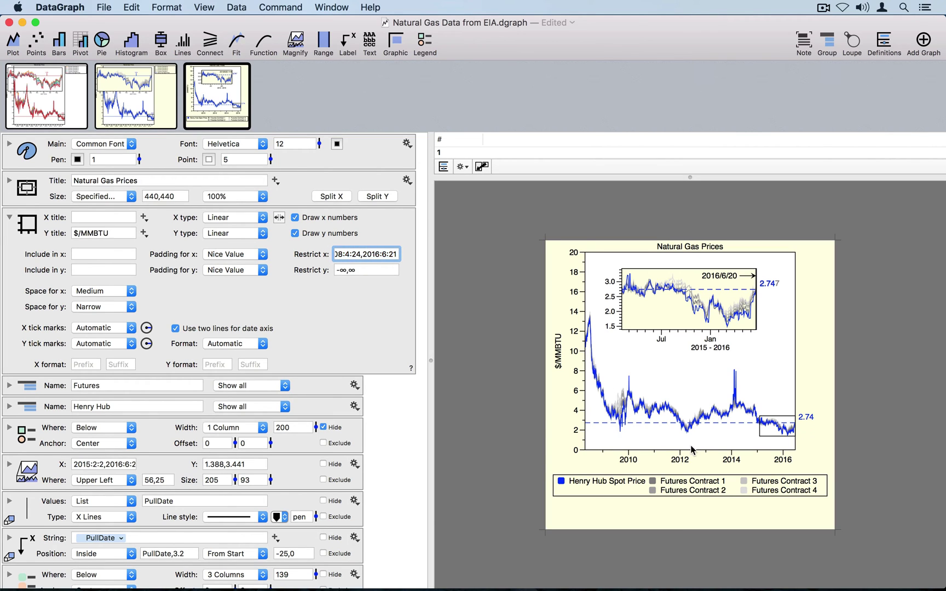
pyautogui.moveTo(737, 460); pyautogui.dragTo(748, 460)
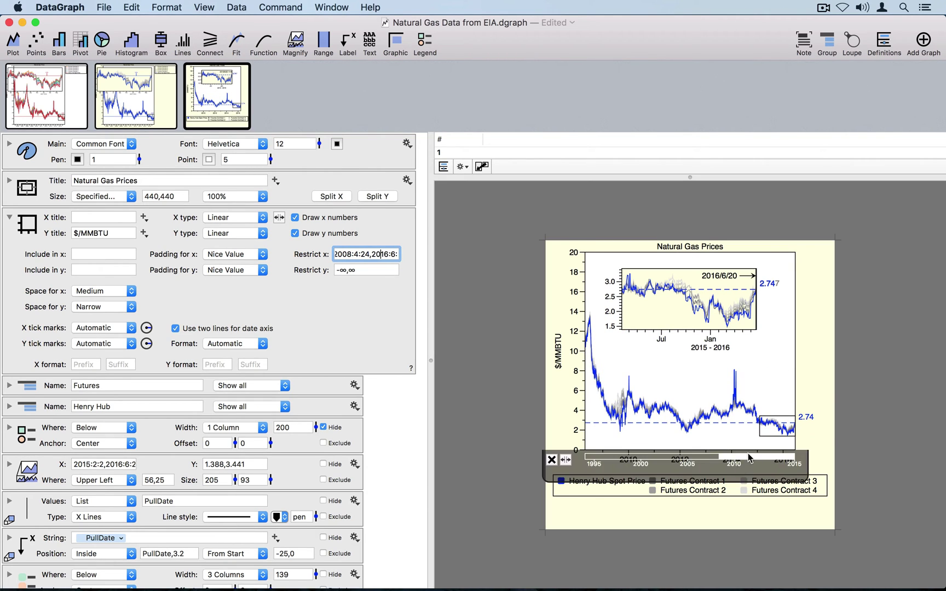
pyautogui.moveTo(749, 460)
pyautogui.mouseDown()
pyautogui.moveTo(726, 461)
pyautogui.moveTo(768, 462)
pyautogui.mouseUp()
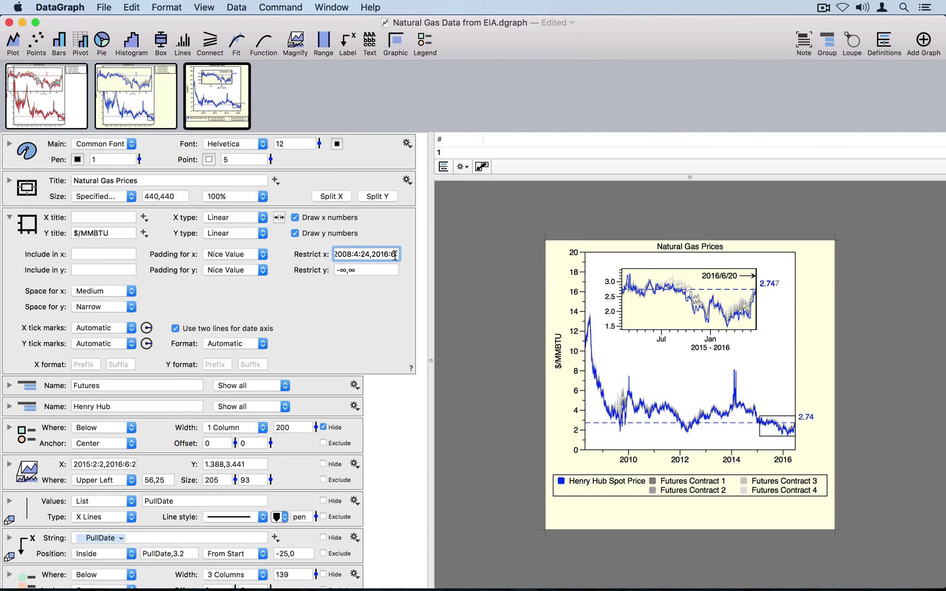
pyautogui.press('BackSpace')
pyautogui.write('2')
pyautogui.press('Return')
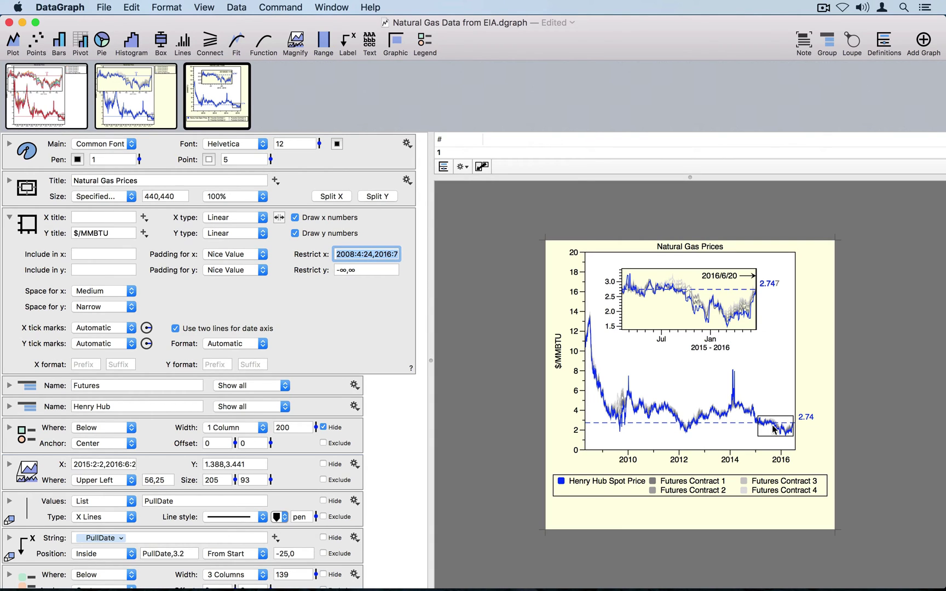
# Shift the magnified region slightly toward the end of the data and set its x start date to 2016:6:4.
pyautogui.moveTo(774, 428); pyautogui.dragTo(777, 430)
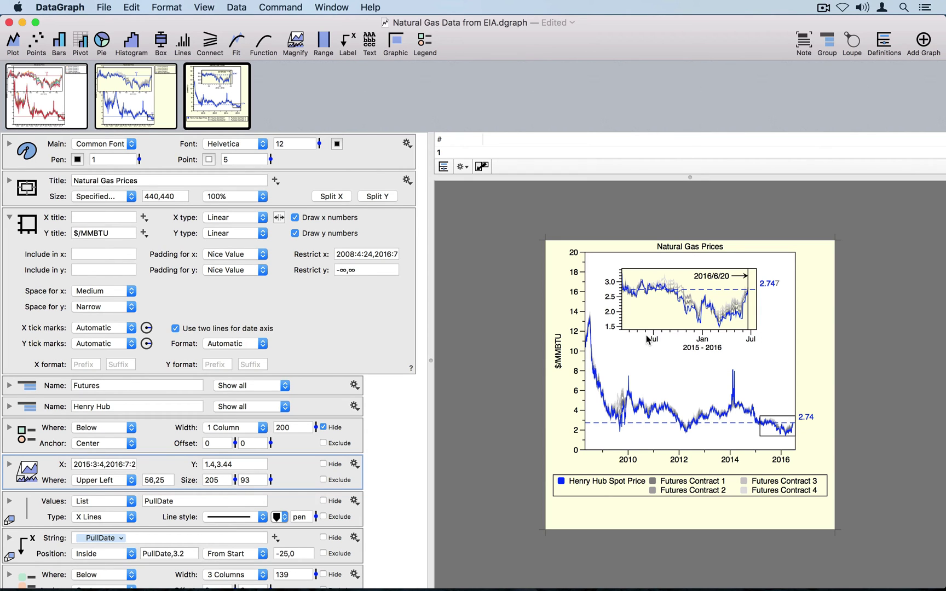
pyautogui.scroll(-2, 338, 432)
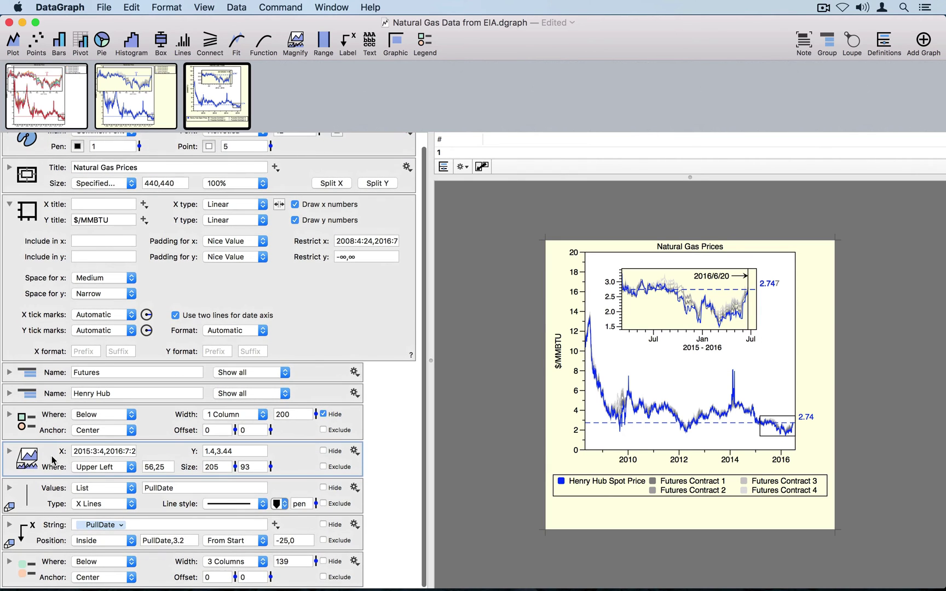
pyautogui.click(97, 453)
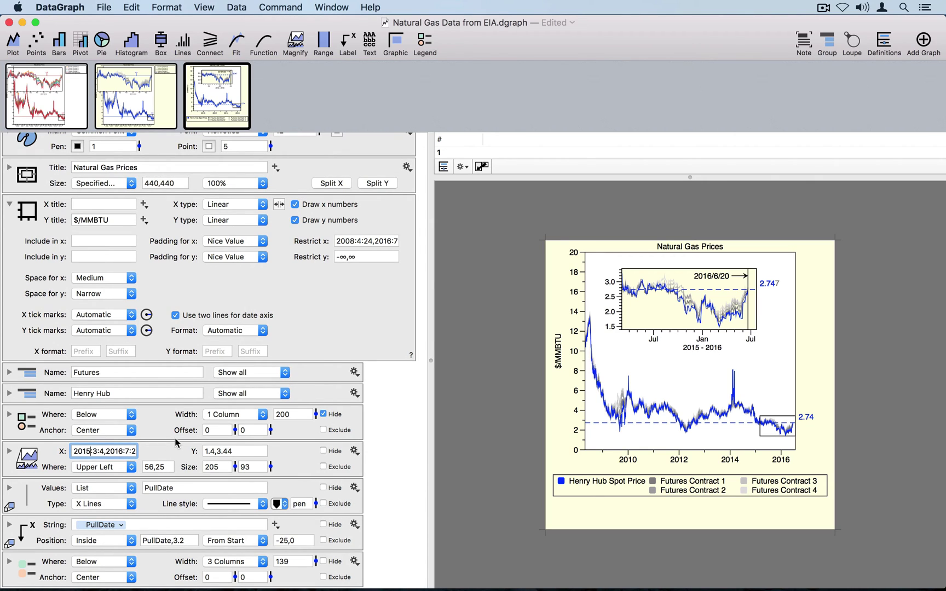
pyautogui.press('BackSpace')
pyautogui.write('6')
pyautogui.press('Delete')
pyautogui.write('6')
pyautogui.press('Return')
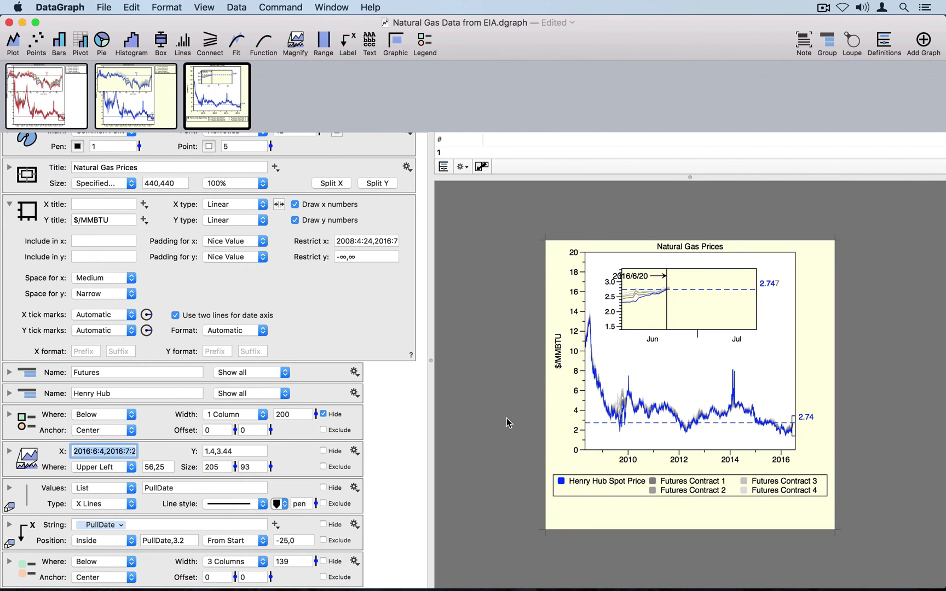
# Correct the year of the magnified region's start date so that it reads 2015:6:4.
pyautogui.click(89, 452)
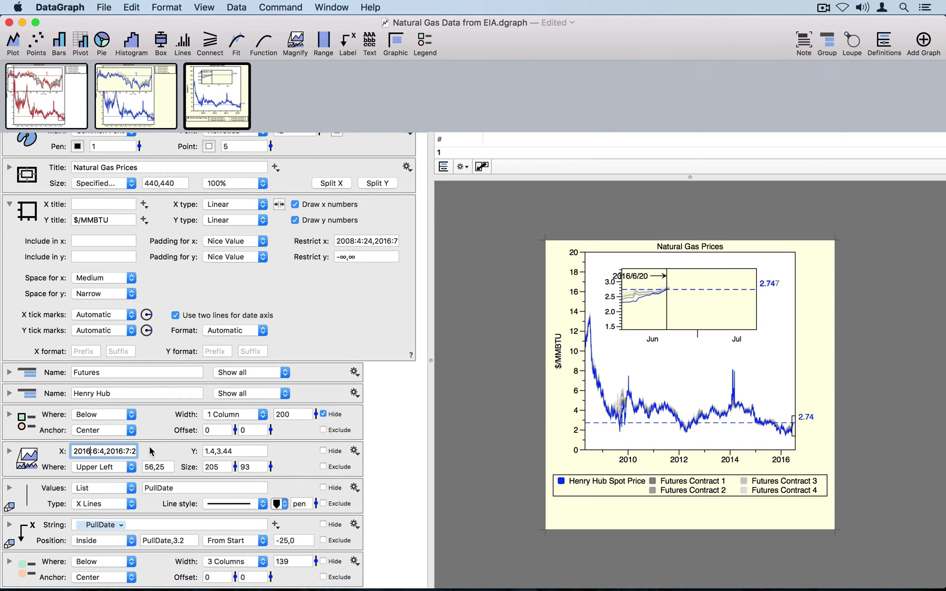
pyautogui.press('BackSpace')
pyautogui.write('5')
pyautogui.press('Return')
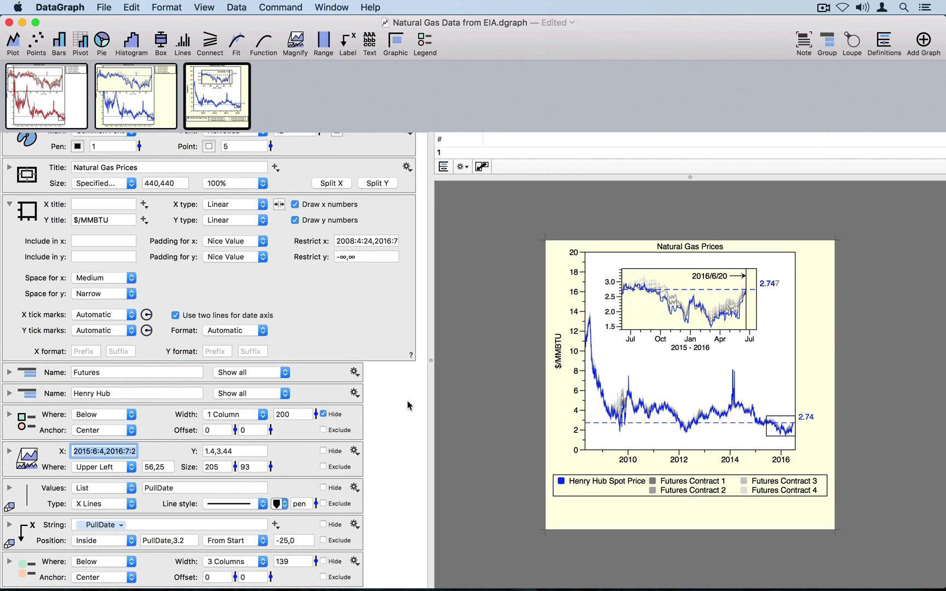
pyautogui.click(752, 322)
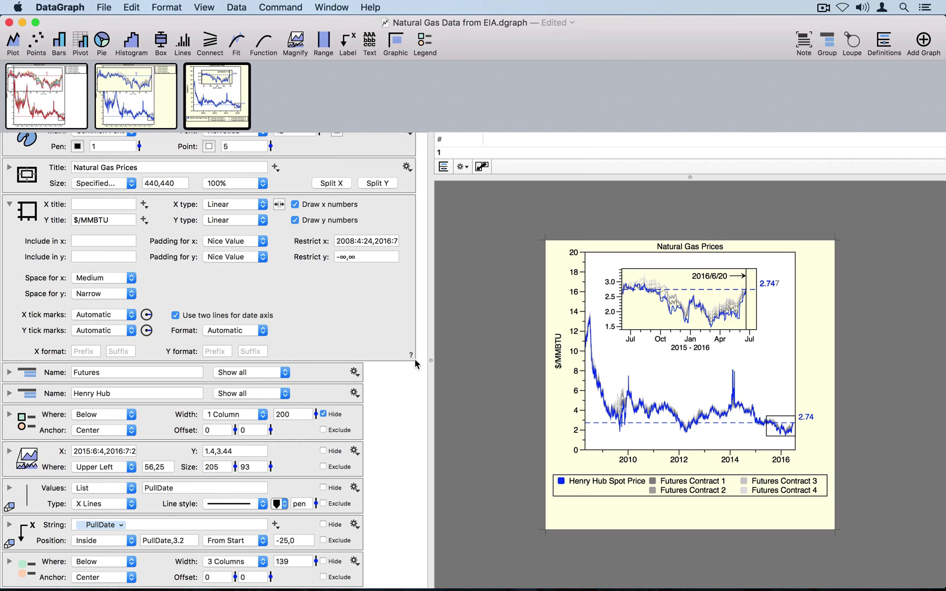
# Try the magnified inset at an upper-left offset of 0,0 with a width of 320.
pyautogui.click(165, 468)
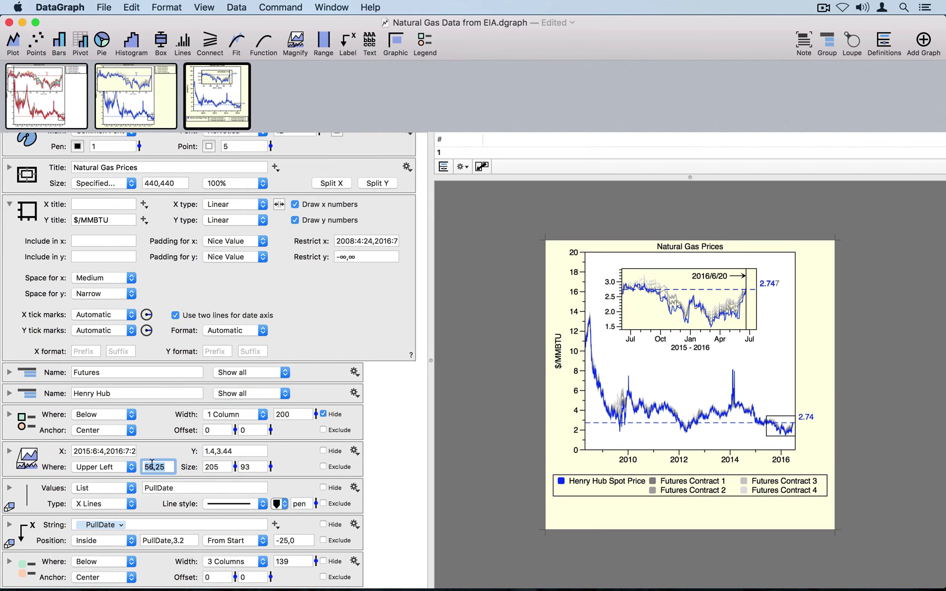
pyautogui.write('0')
pyautogui.press('Return')
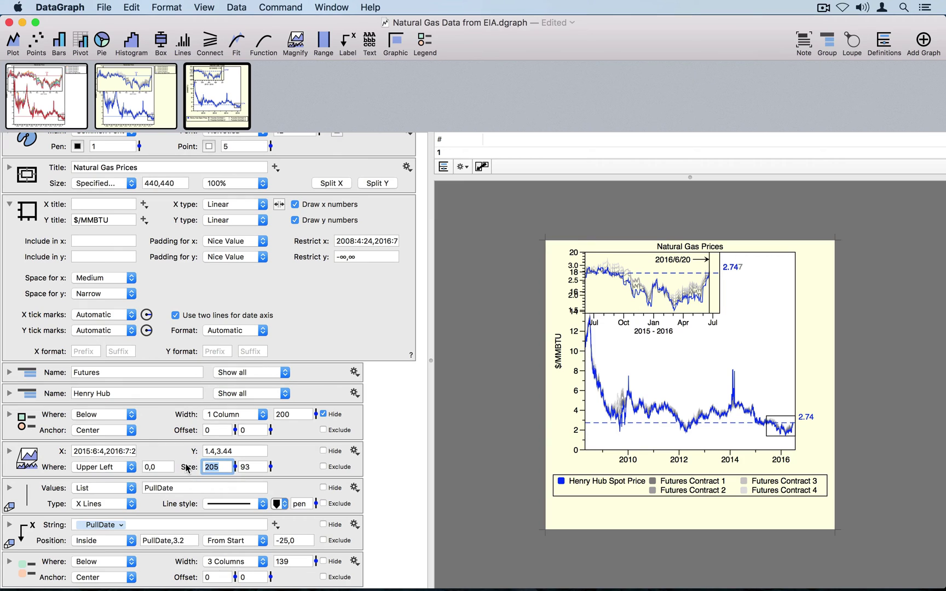
pyautogui.write('320')
pyautogui.press('Return')
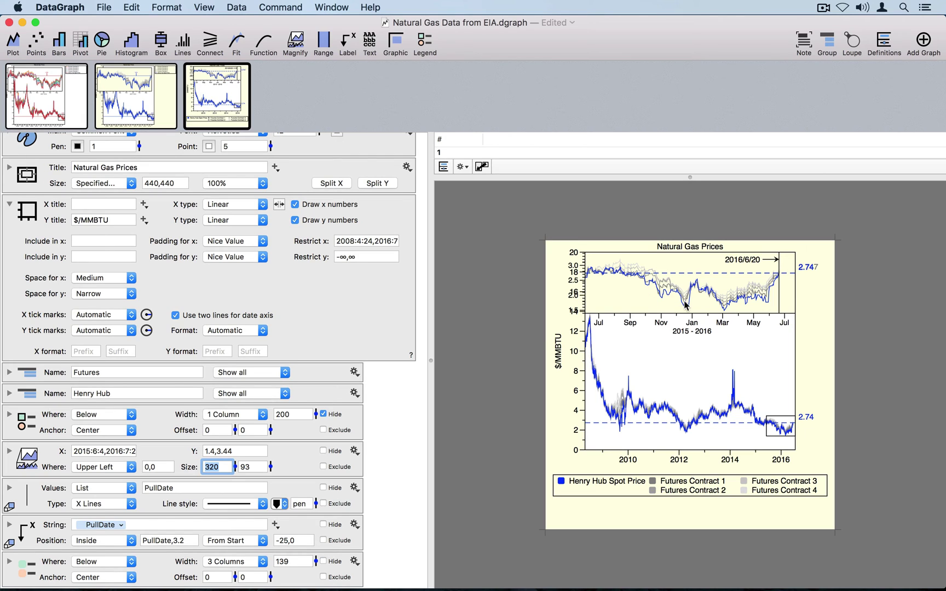
# Set the magnified inset's width to 200.
pyautogui.click(224, 468)
pyautogui.moveTo(227, 467); pyautogui.dragTo(180, 466)
pyautogui.write('200')
pyautogui.press('Return')
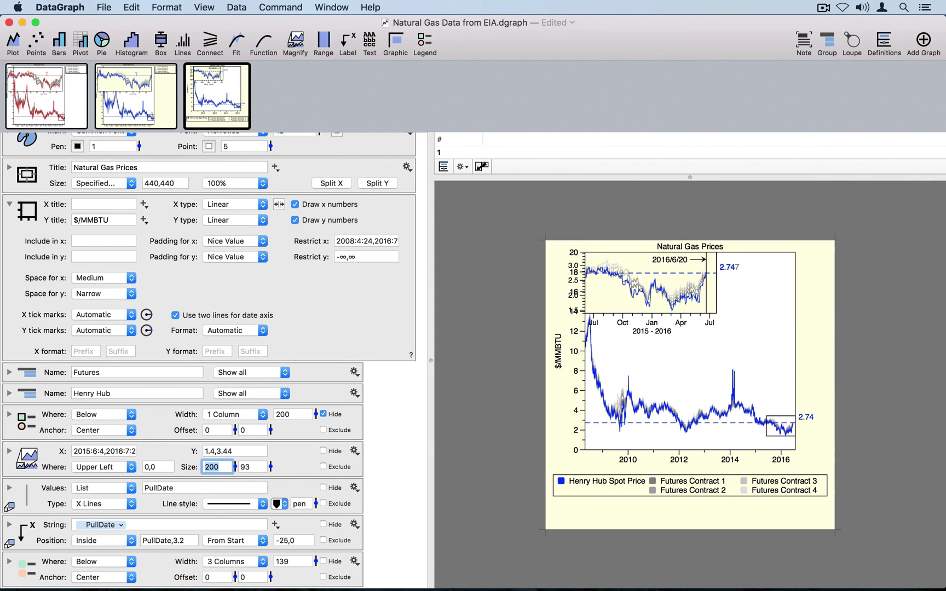
# Set the magnified inset's upper-left offset to 60,20.
pyautogui.click(144, 467)
pyautogui.write('6')
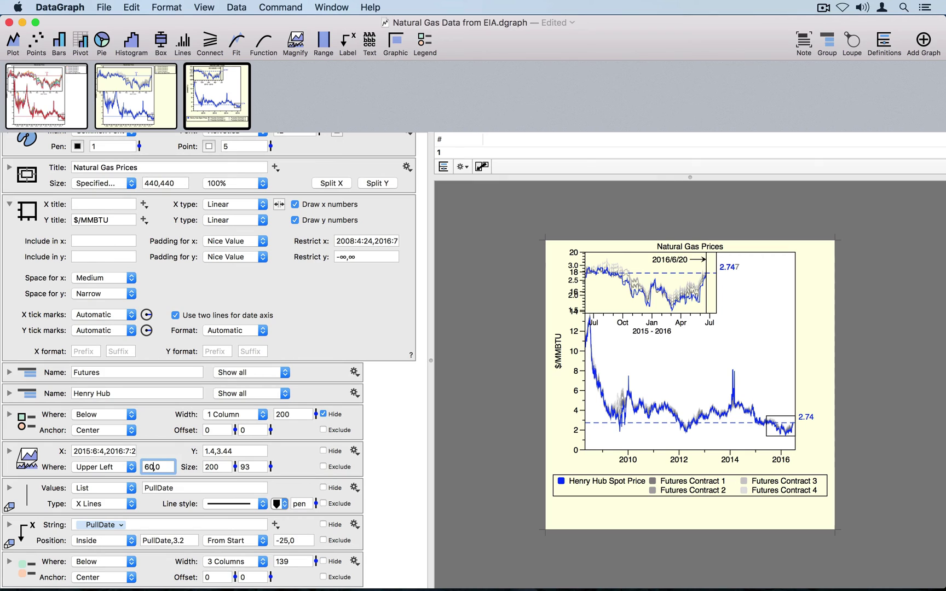
pyautogui.press('Return')
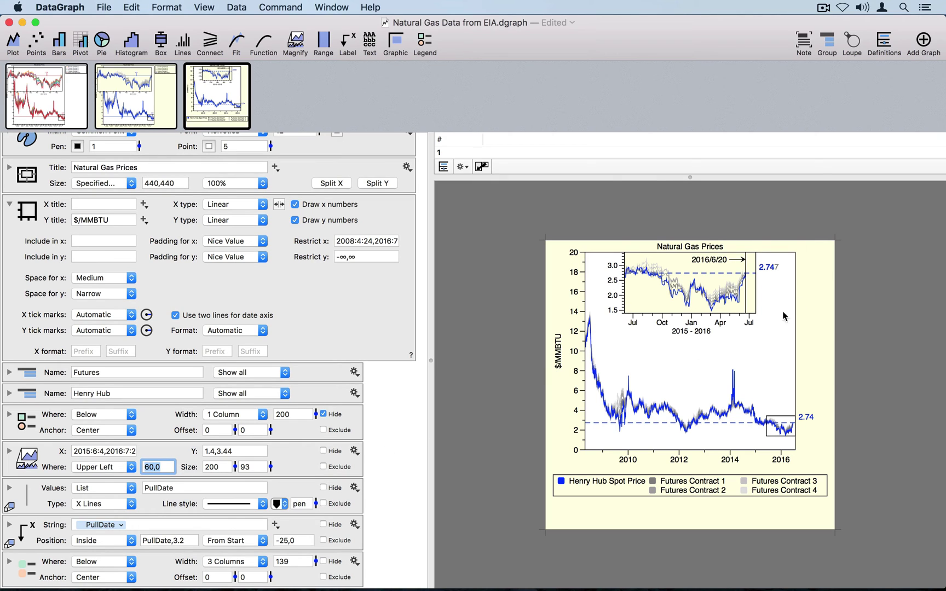
pyautogui.click(172, 468)
pyautogui.press('BackSpace')
pyautogui.write('2')
pyautogui.press('Return')
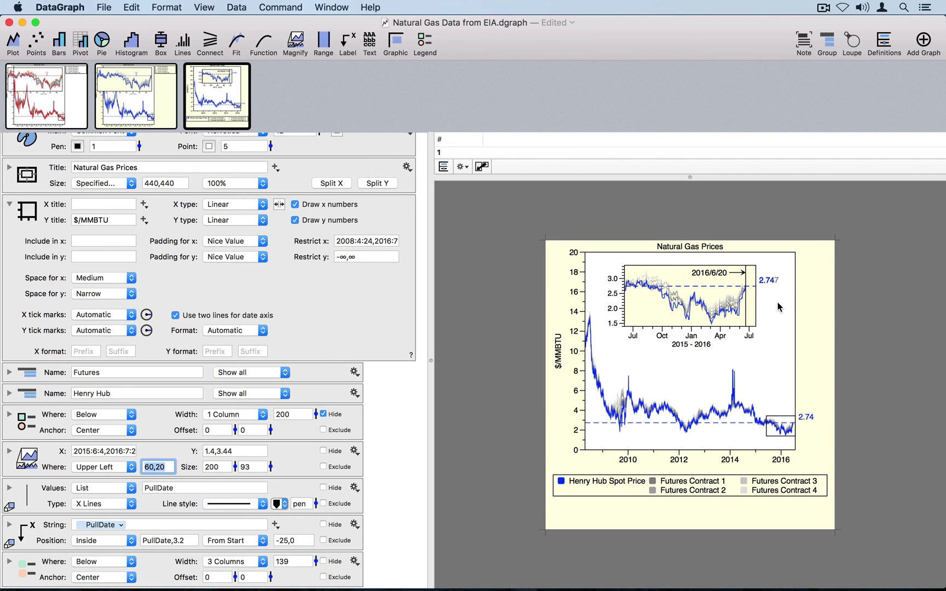
# Add a second line to the graph title so that it reads "Natural Gas Prices \n As of 2016/6/20".
pyautogui.hotkey('ctrl', 'Right')
pyautogui.click(154, 166)
pyautogui.moveTo(154, 166); pyautogui.dragTo(59, 164)
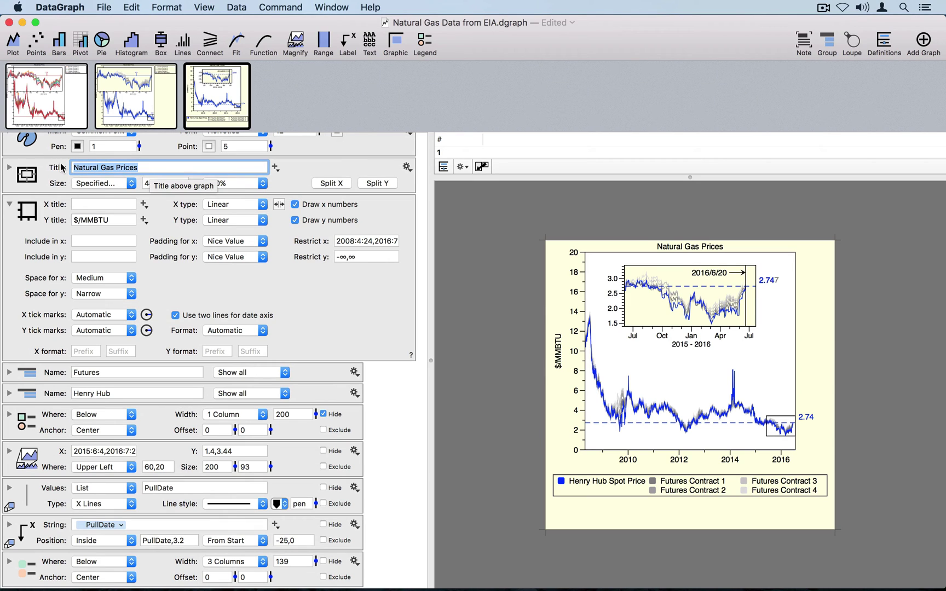
pyautogui.click(161, 167)
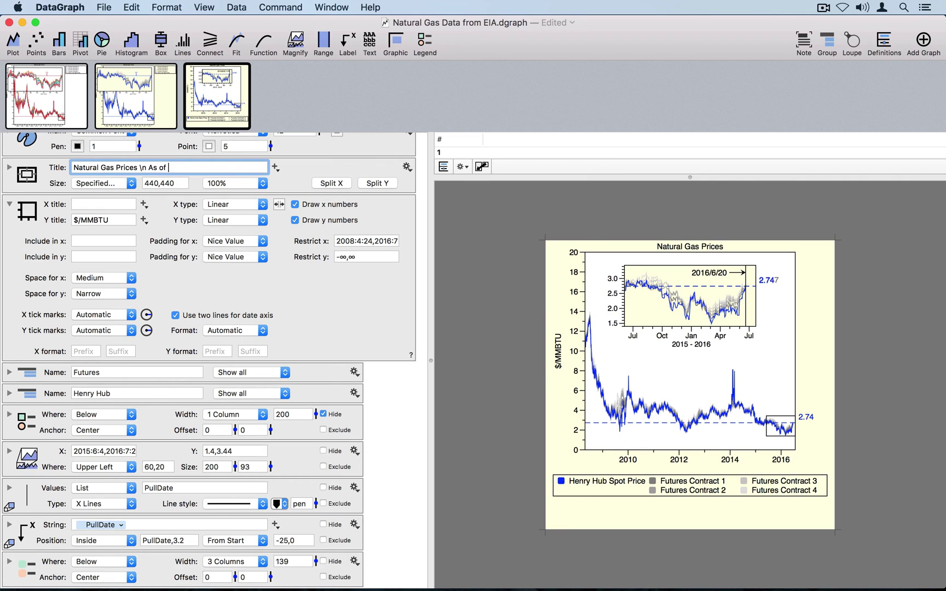
pyautogui.write('2016/0')
pyautogui.press('Return')
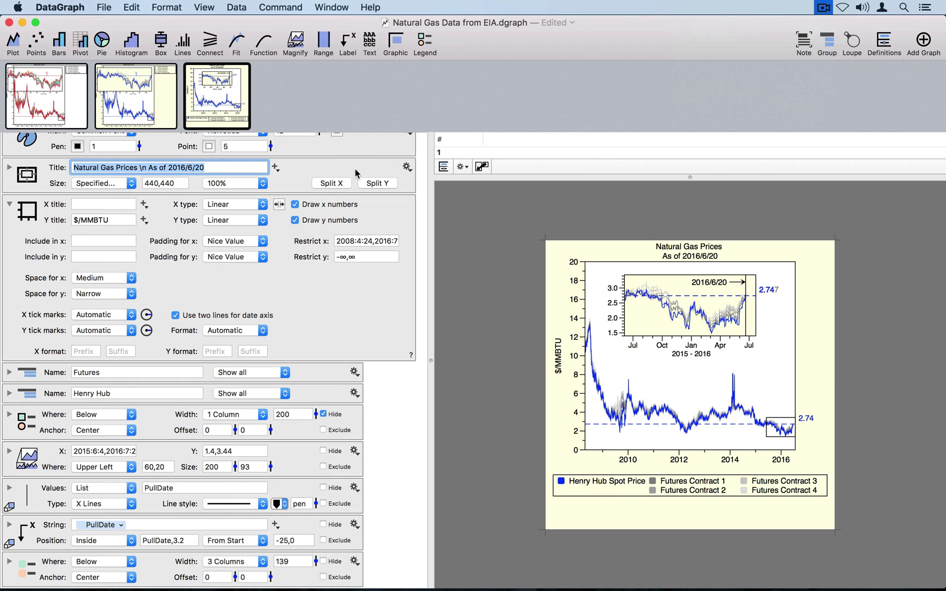
pyautogui.click(295, 173)
# Expand the title and size settings and enlarge the title font by +20%.
pyautogui.scroll(2, 138, 173)
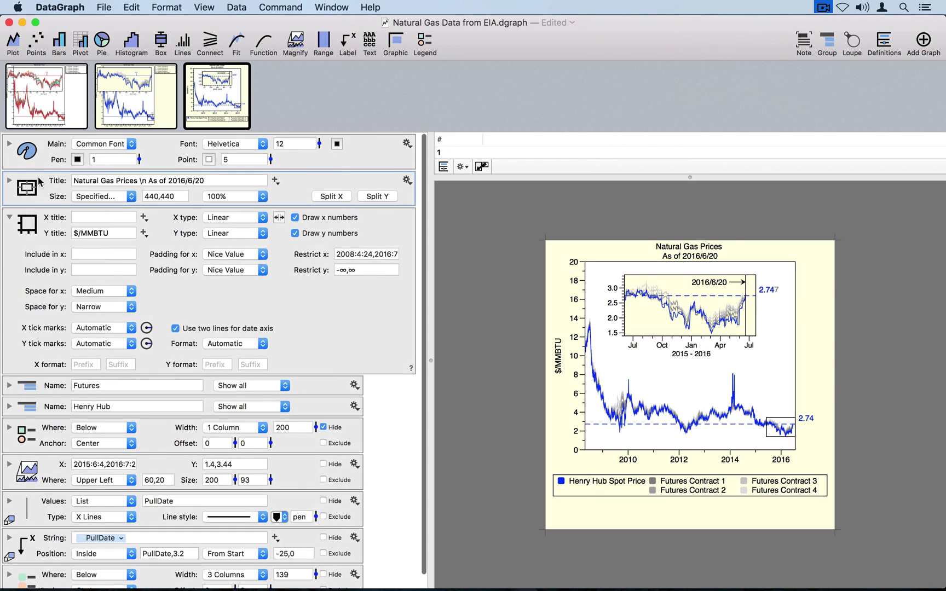
pyautogui.click(10, 182)
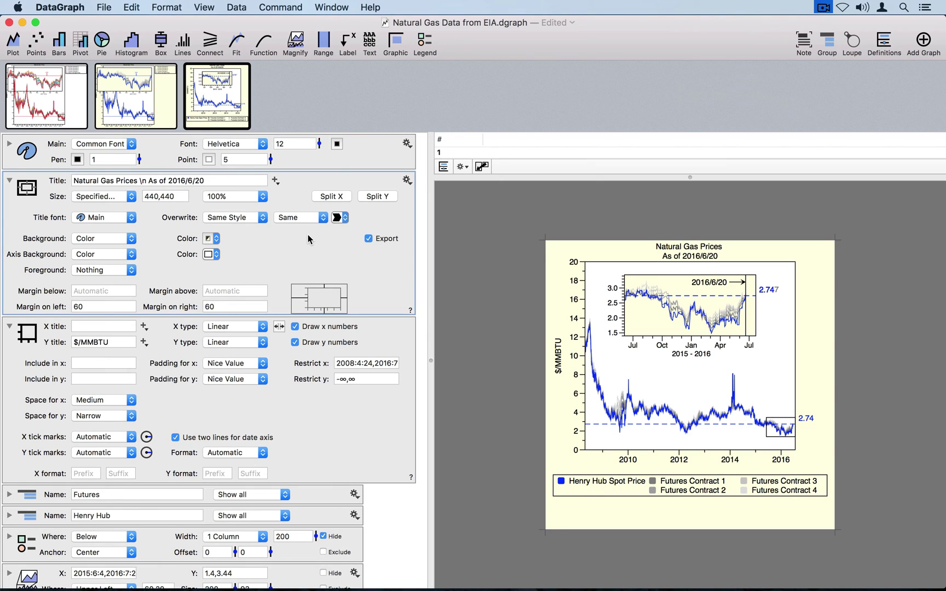
pyautogui.click(324, 219)
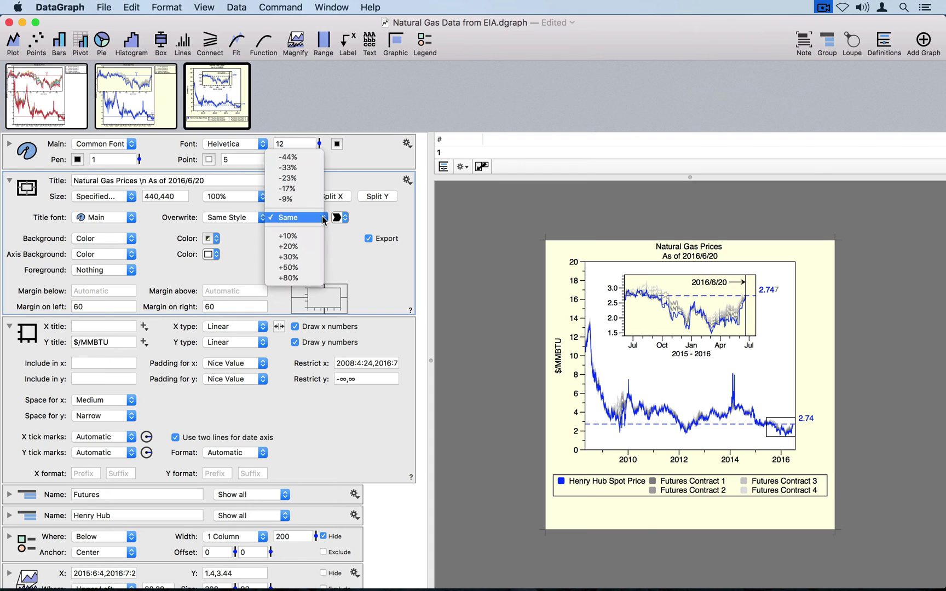
pyautogui.click(306, 247)
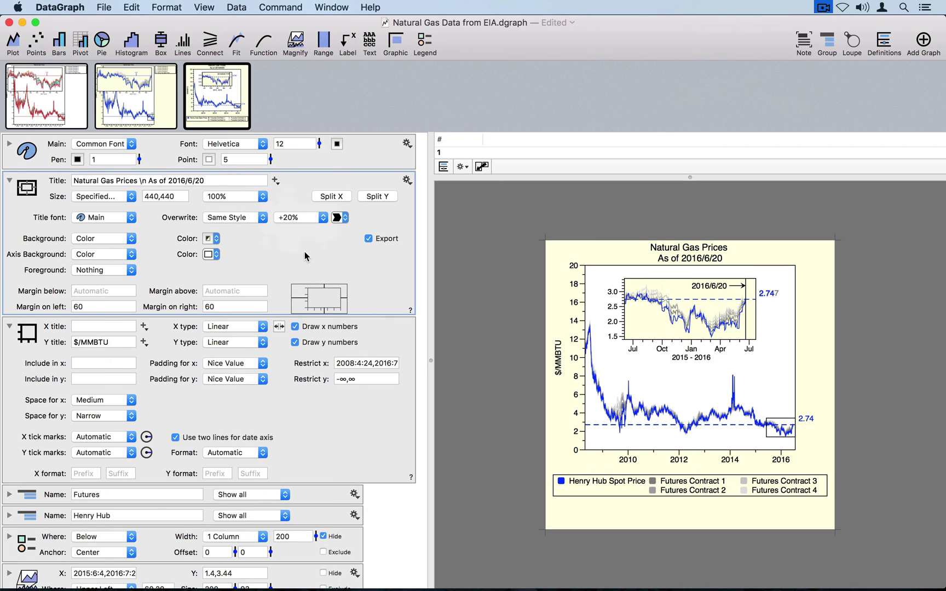
# Collapse the title and axis settings, and compare the graph with the finished ForTwitter.png image.
pyautogui.click(10, 182)
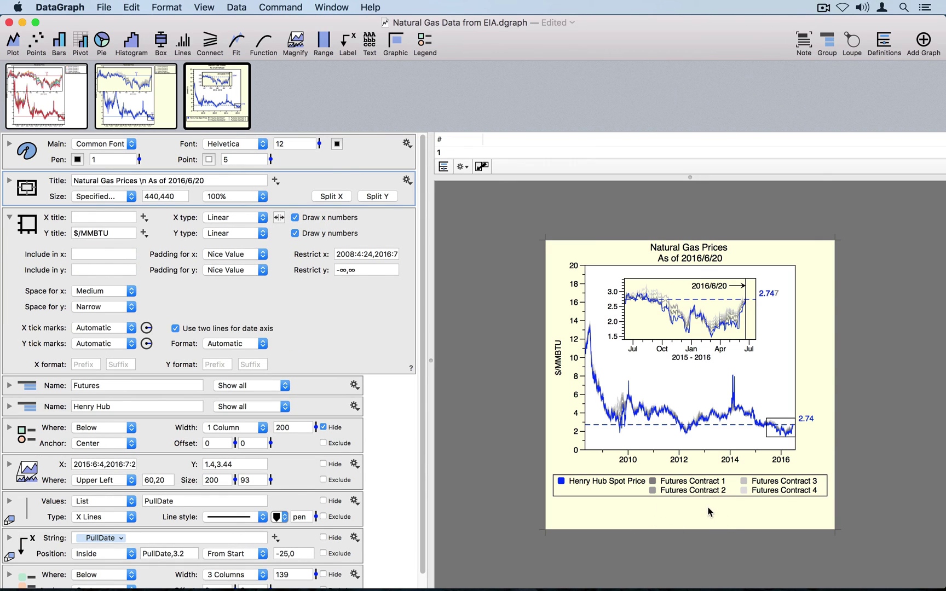
pyautogui.hotkey('ctrl', 'Right')
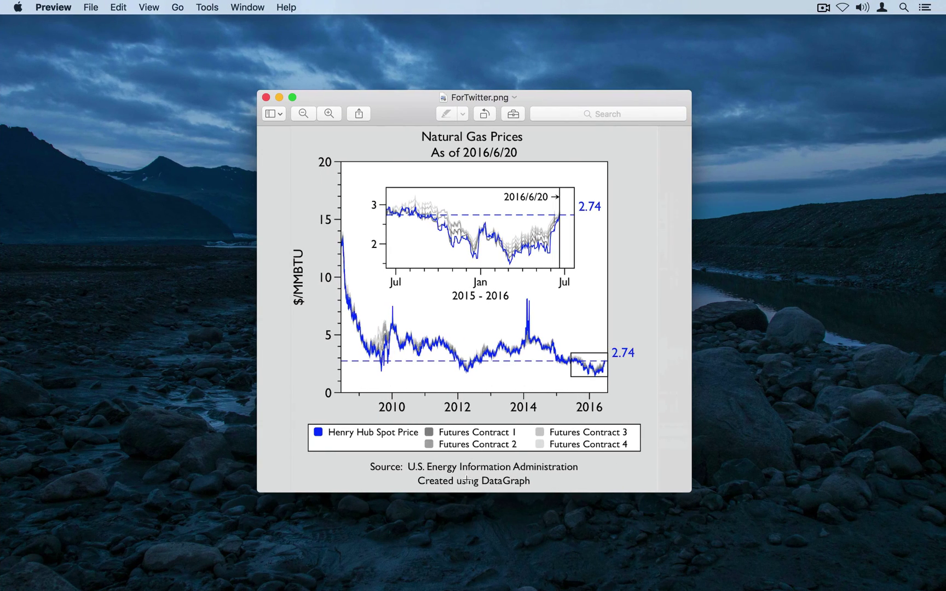
pyautogui.hotkey('ctrl', 'Left')
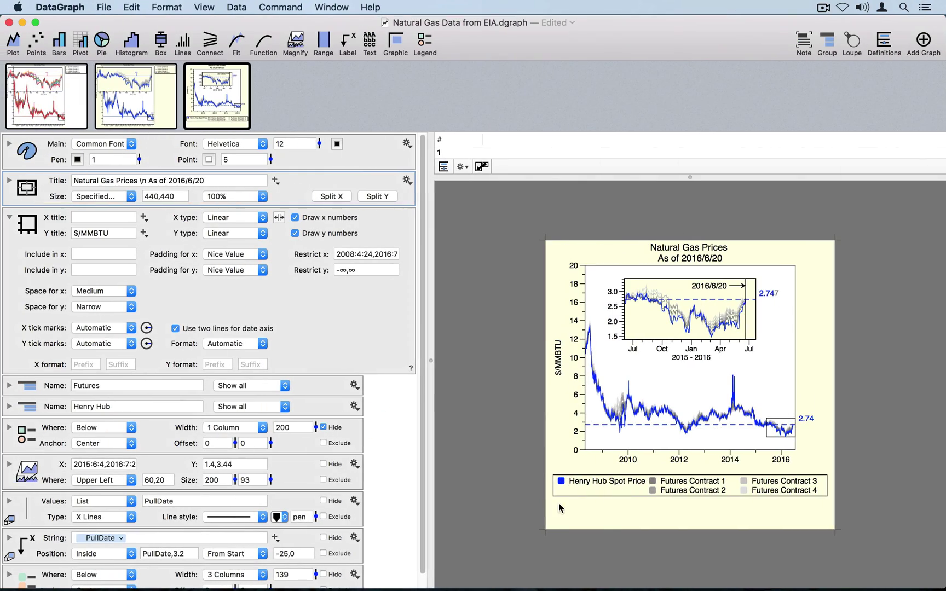
pyautogui.click(10, 218)
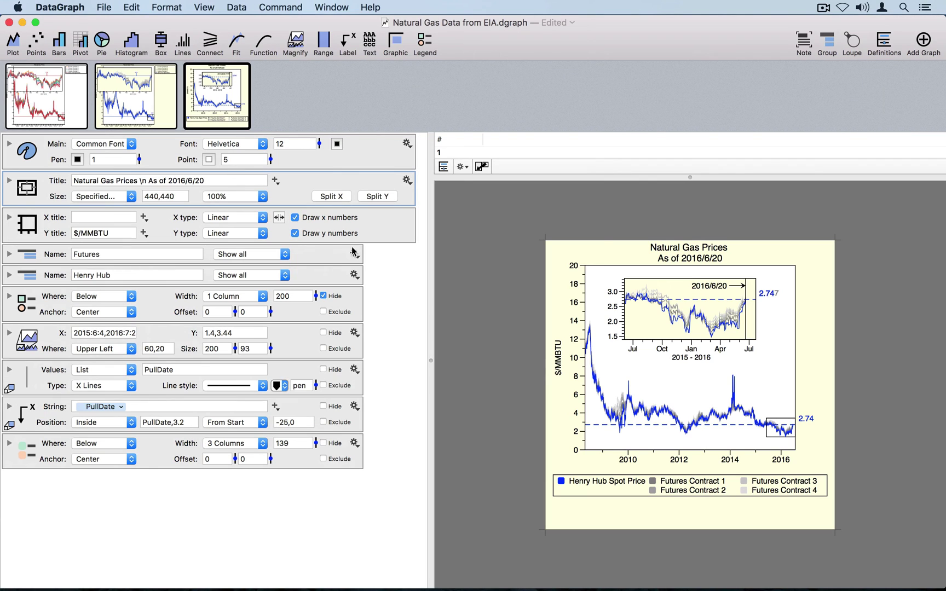
pyautogui.click(406, 239)
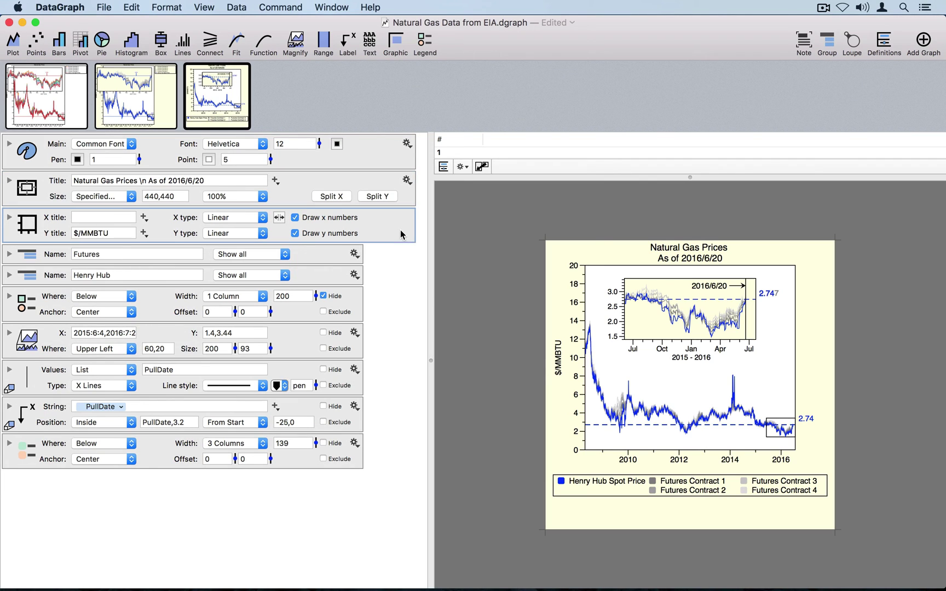
pyautogui.click(395, 271)
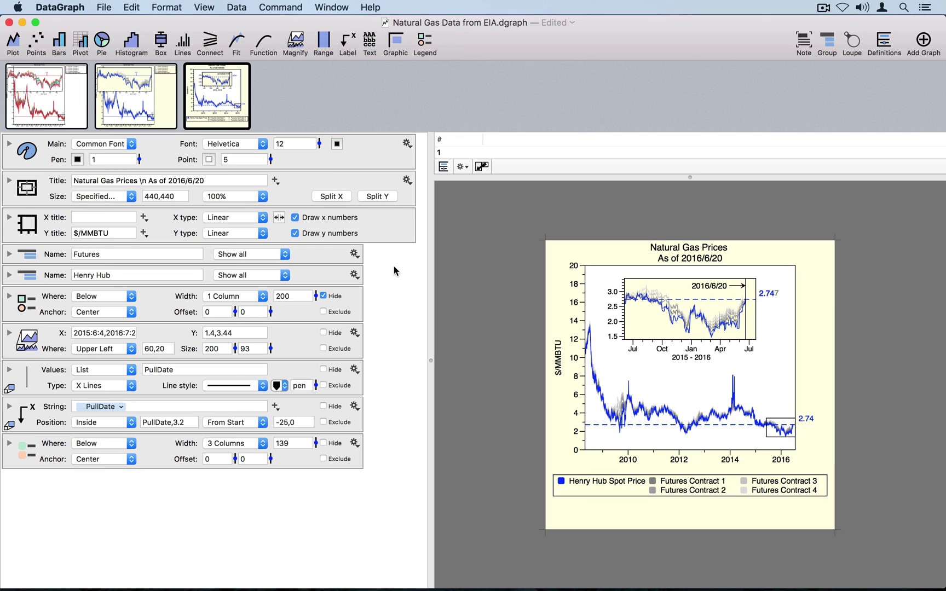
# Add a text block positioned below the graph and set its vertical offset to 72 so it sits under the legend.
pyautogui.click(369, 44)
pyautogui.scroll(2, 286, 438)
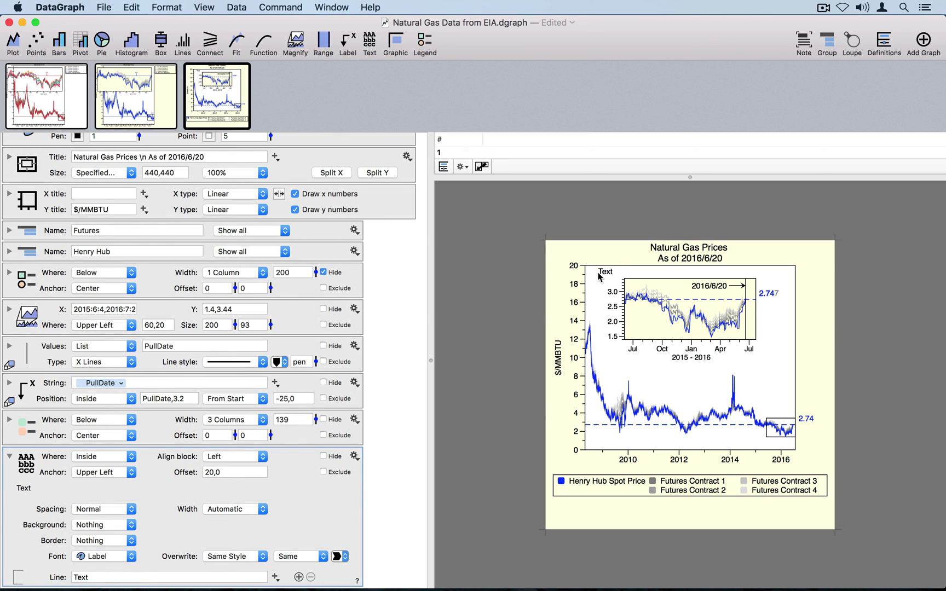
pyautogui.click(94, 456)
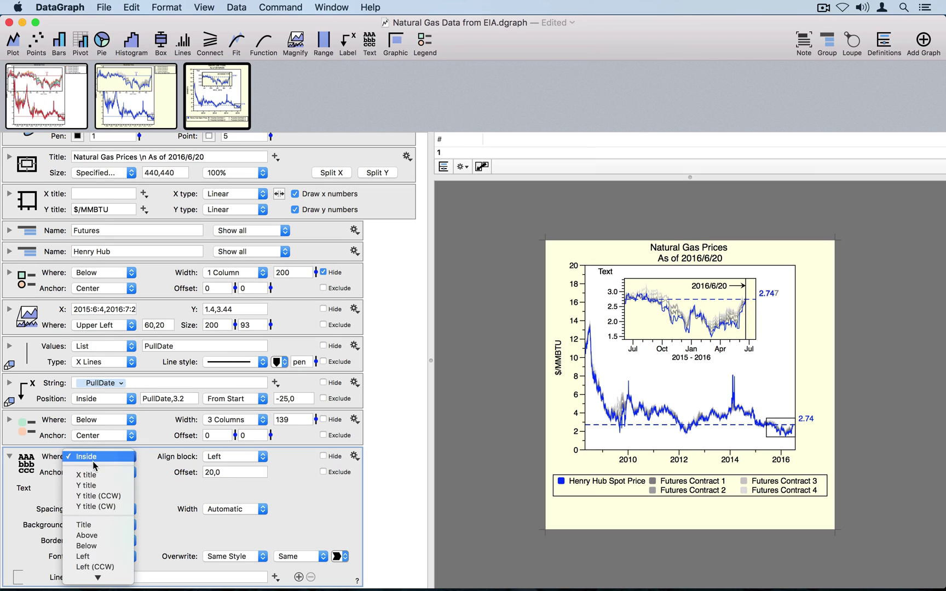
pyautogui.click(86, 546)
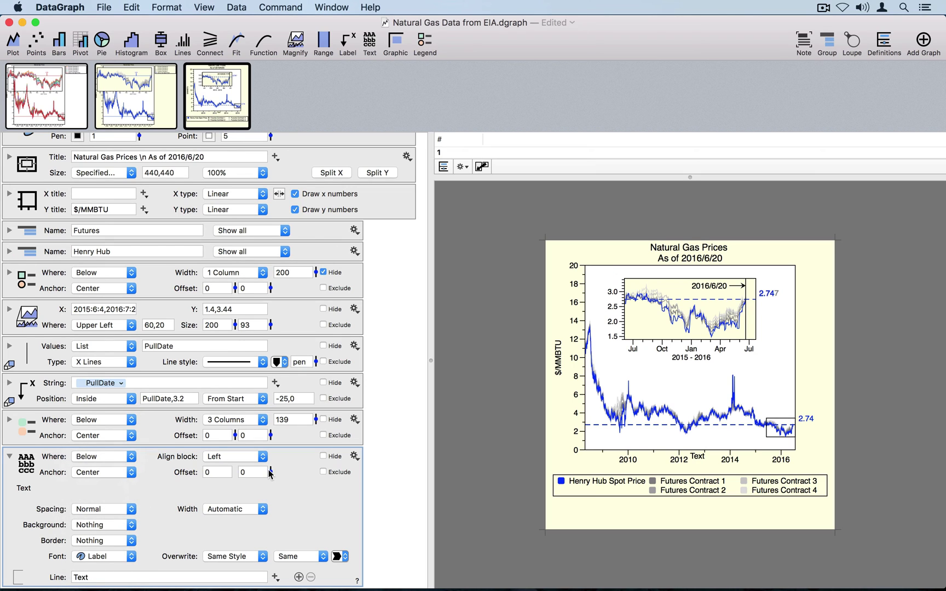
pyautogui.moveTo(270, 472); pyautogui.dragTo(271, 437)
pyautogui.moveTo(270, 472); pyautogui.dragTo(271, 497)
# Copy the line "Source: U.S. Energy Information Administration" from the data definitions' note into the text block's first line.
pyautogui.click(887, 44)
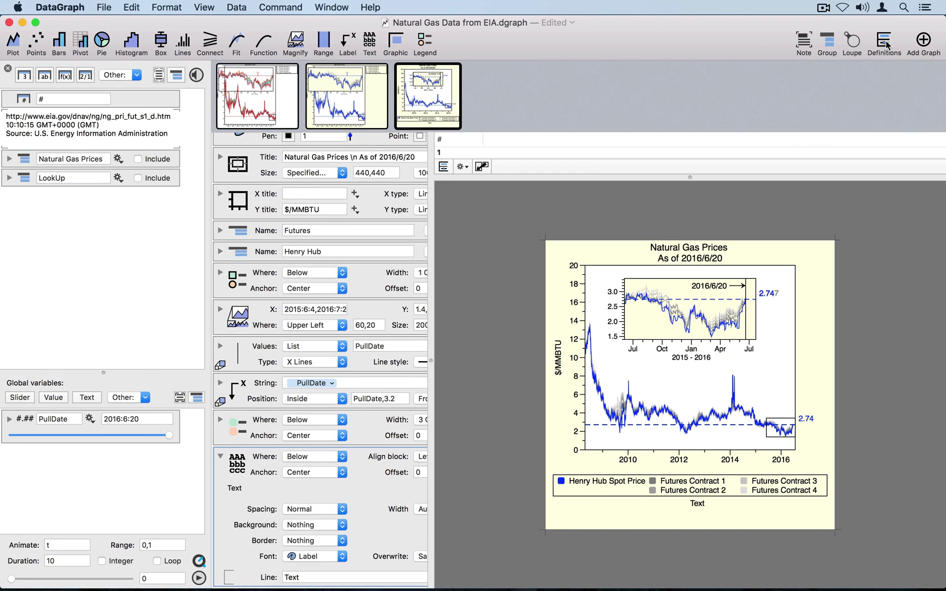
pyautogui.click(173, 128)
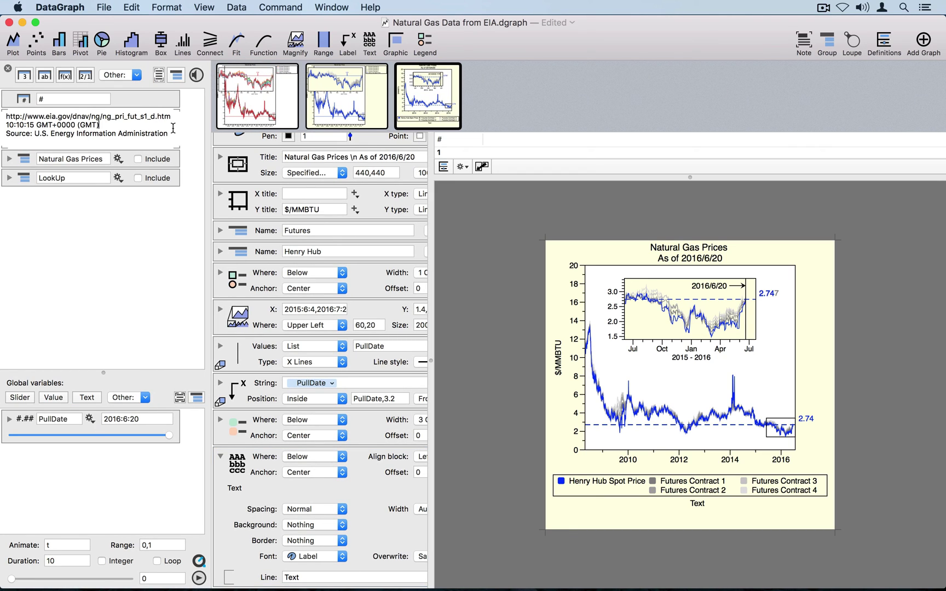
pyautogui.moveTo(171, 135); pyautogui.dragTo(3, 133)
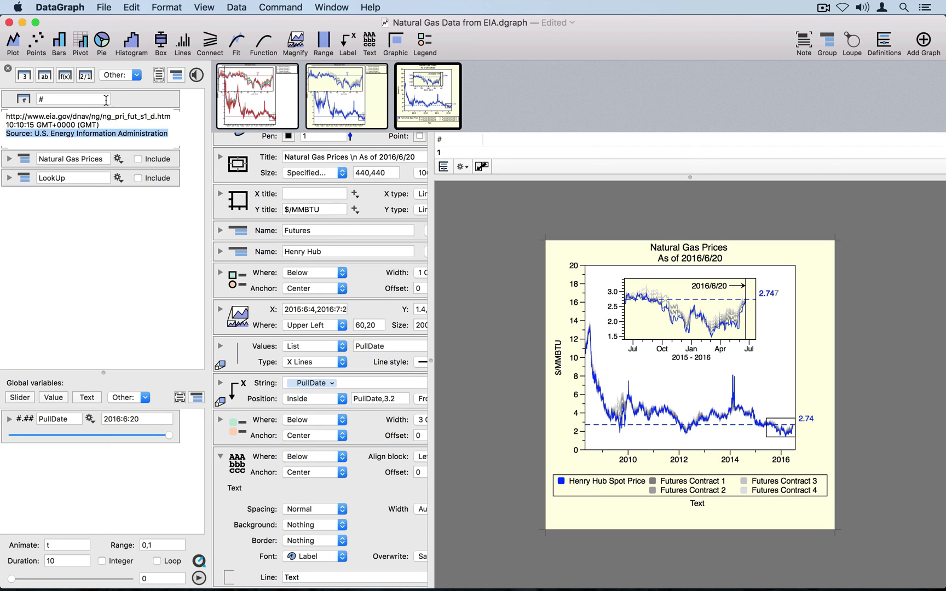
pyautogui.click(7, 69)
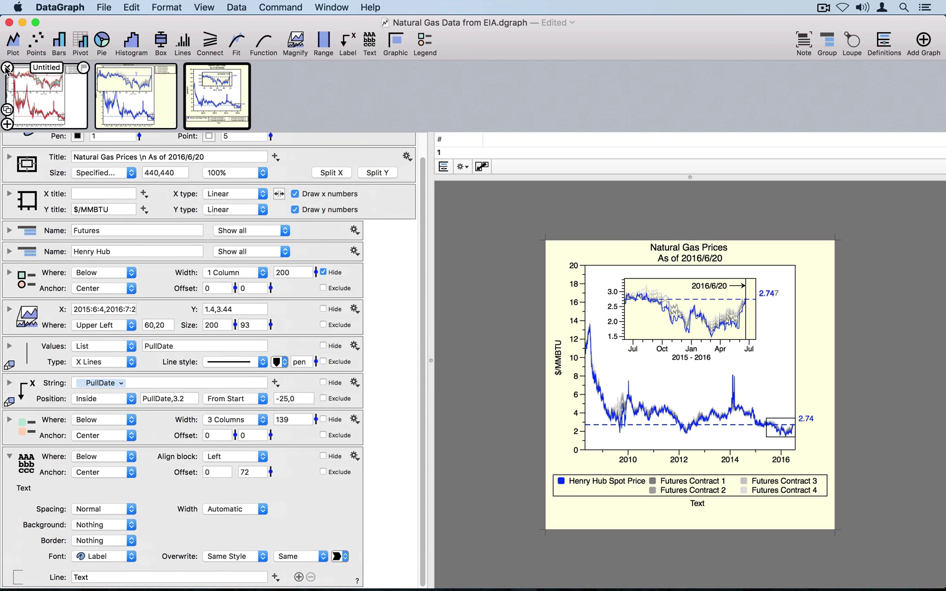
pyautogui.doubleClick(88, 577)
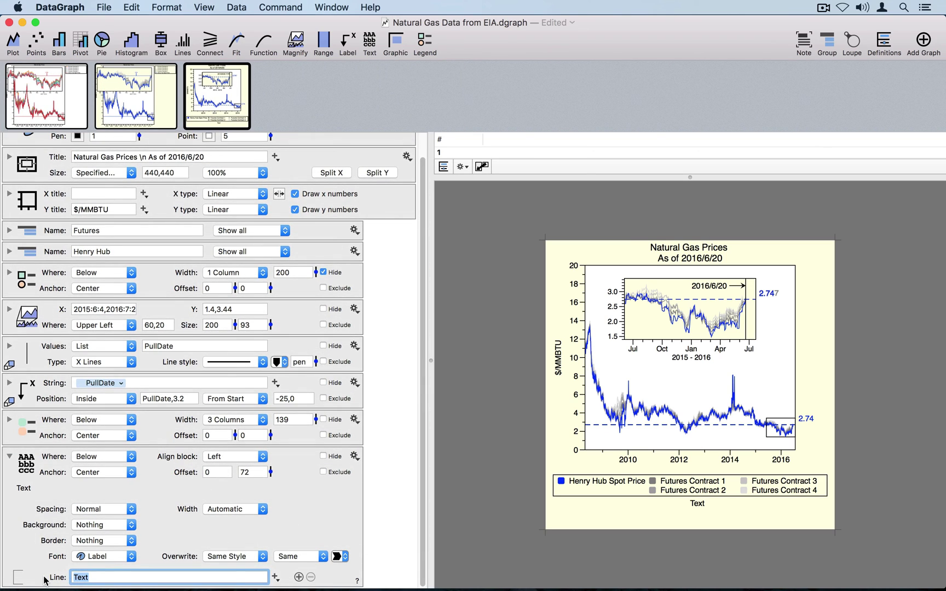
pyautogui.write('Source: U.S. Energy Information Administration')
pyautogui.press('Return')
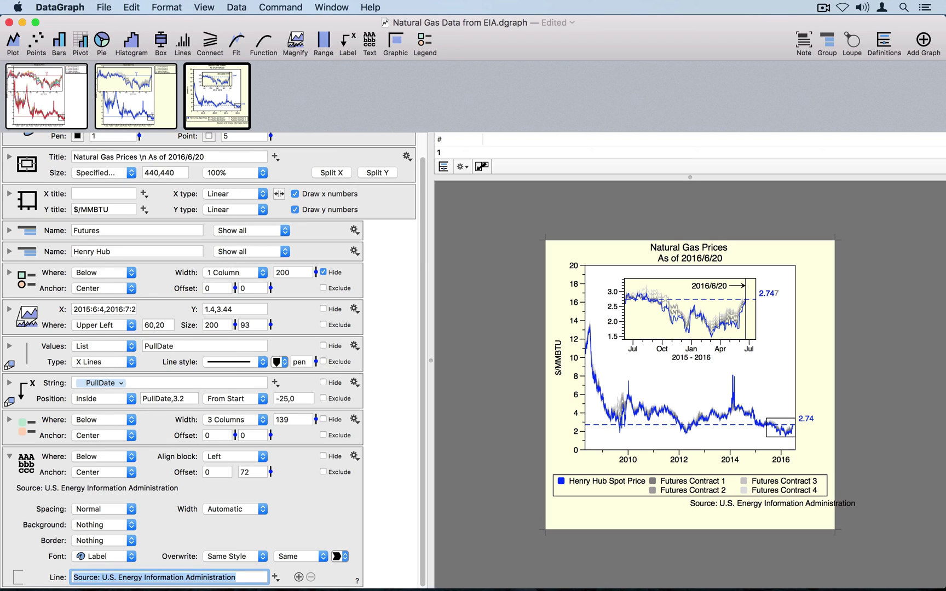
pyautogui.click(165, 533)
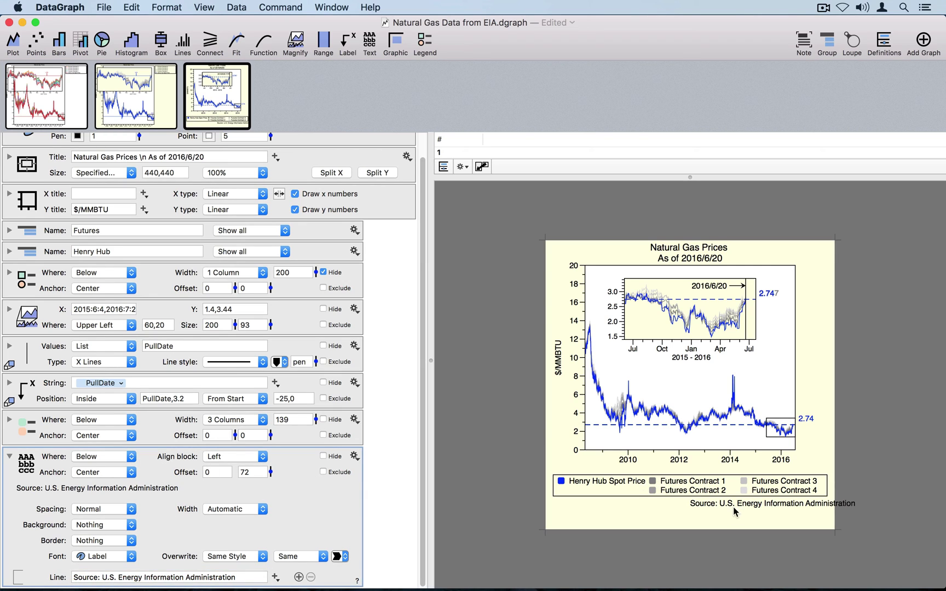
# Center-align the text block, add a second line reading "Created using DataGraph", and collapse its settings.
pyautogui.click(221, 458)
pyautogui.click(219, 468)
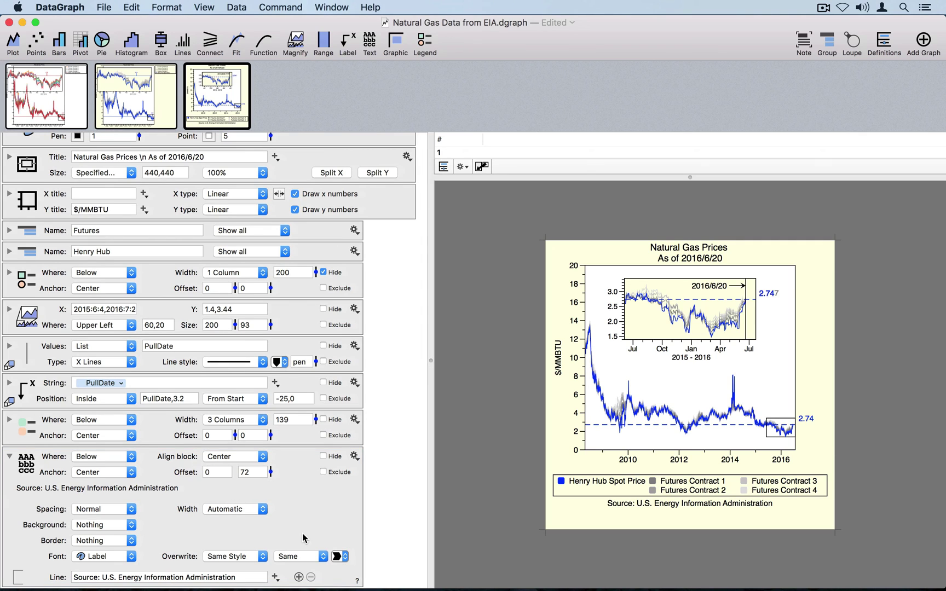
pyautogui.click(298, 578)
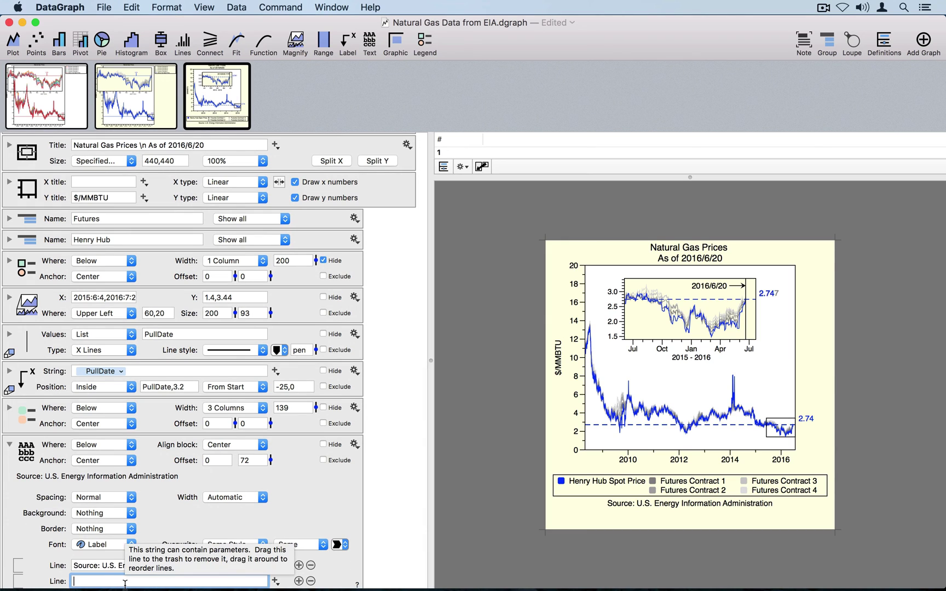
pyautogui.write('Created using DataGraph')
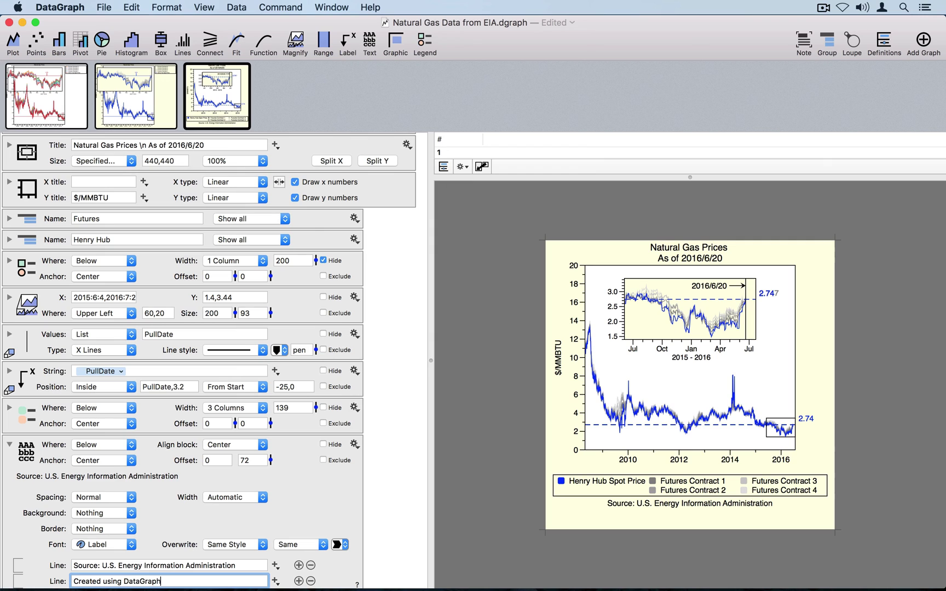
pyautogui.click(165, 527)
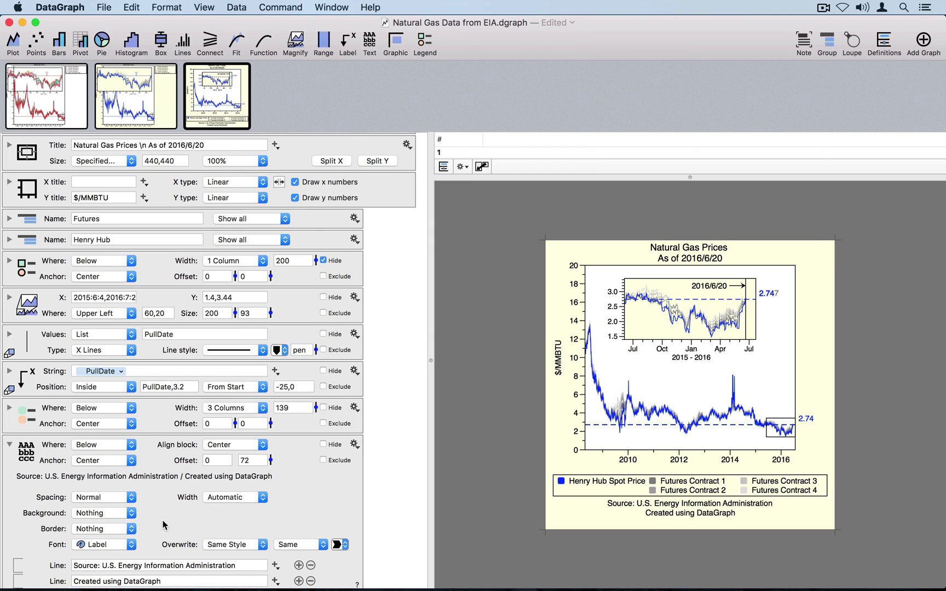
pyautogui.click(10, 447)
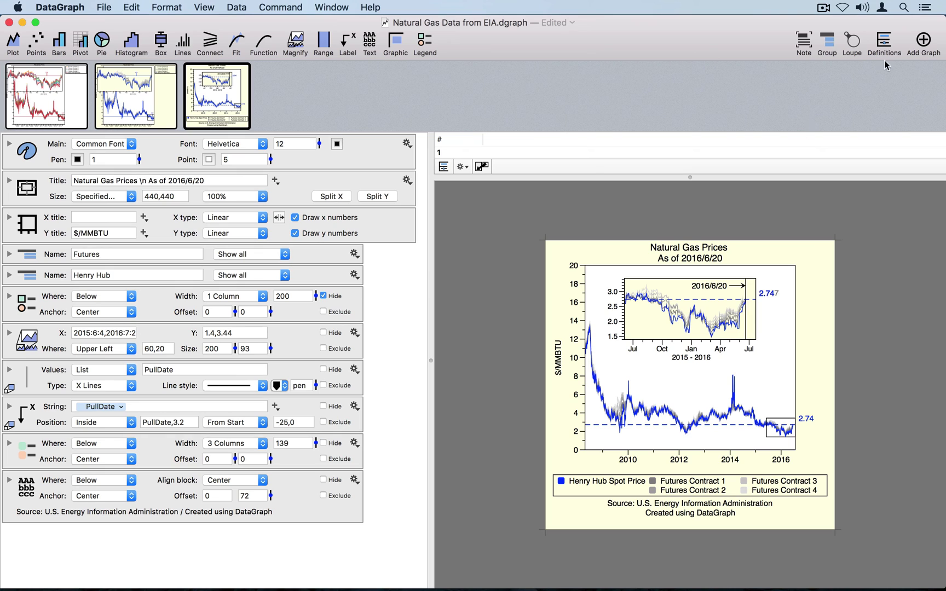
# Move the PullDate variable back to 2016:3:20 to test how the date marker and price labels respond.
pyautogui.click(885, 42)
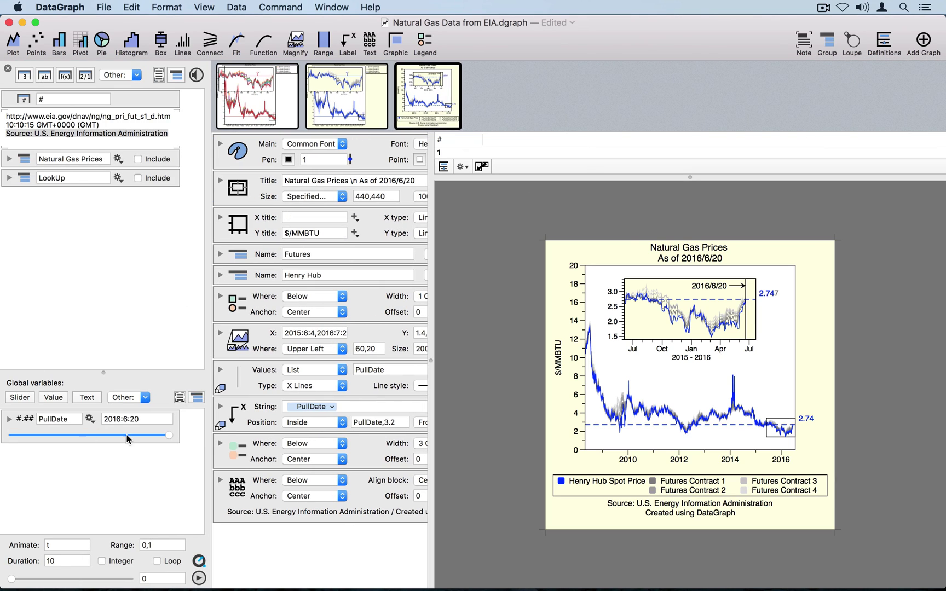
pyautogui.moveTo(165, 433)
pyautogui.mouseDown()
pyautogui.moveTo(123, 428)
pyautogui.moveTo(174, 436)
pyautogui.moveTo(165, 435)
pyautogui.mouseUp()
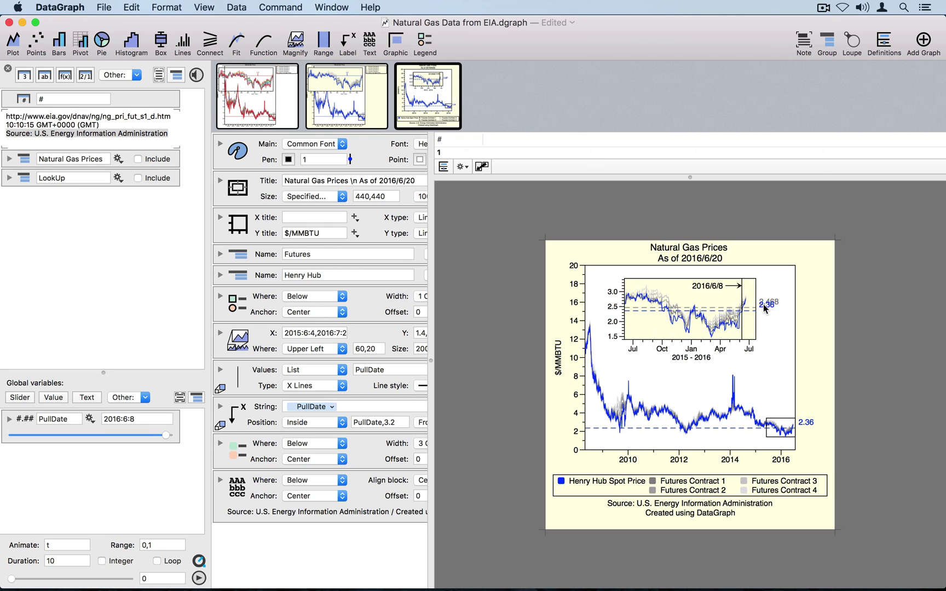
pyautogui.moveTo(635, 458)
pyautogui.moveTo(166, 436); pyautogui.dragTo(142, 436)
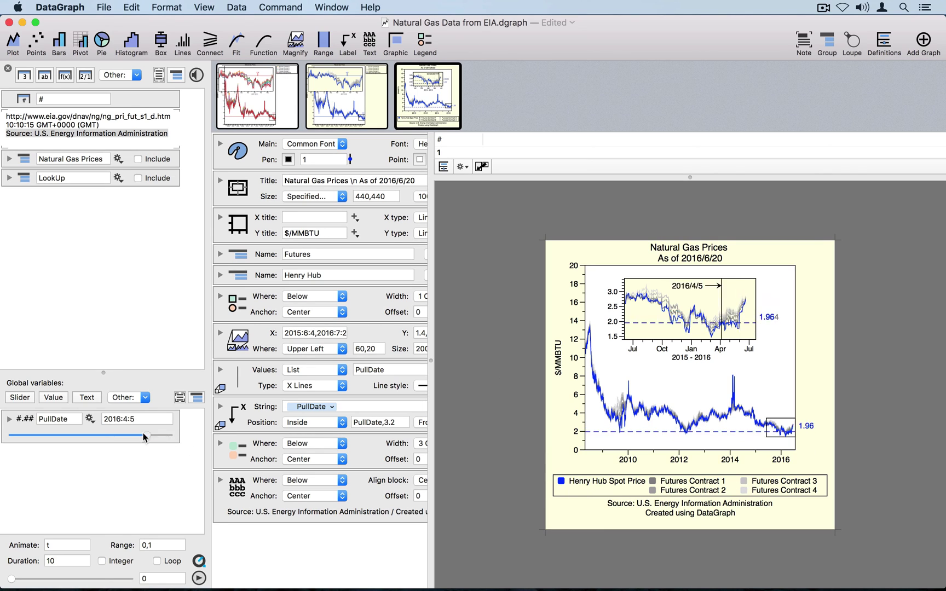
pyautogui.click(8, 70)
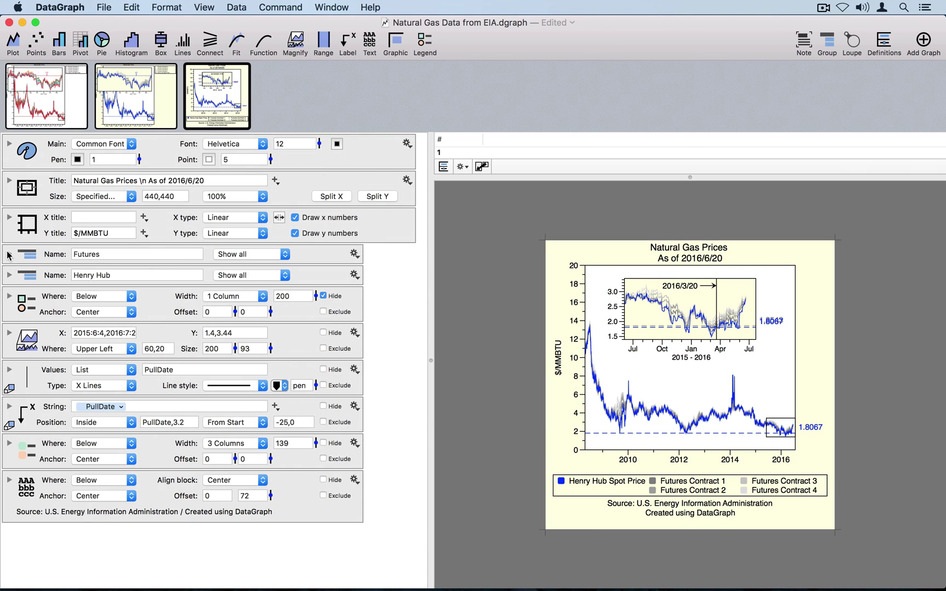
# Hide the dashed Contract 1 Y line in the Futures group.
pyautogui.click(9, 254)
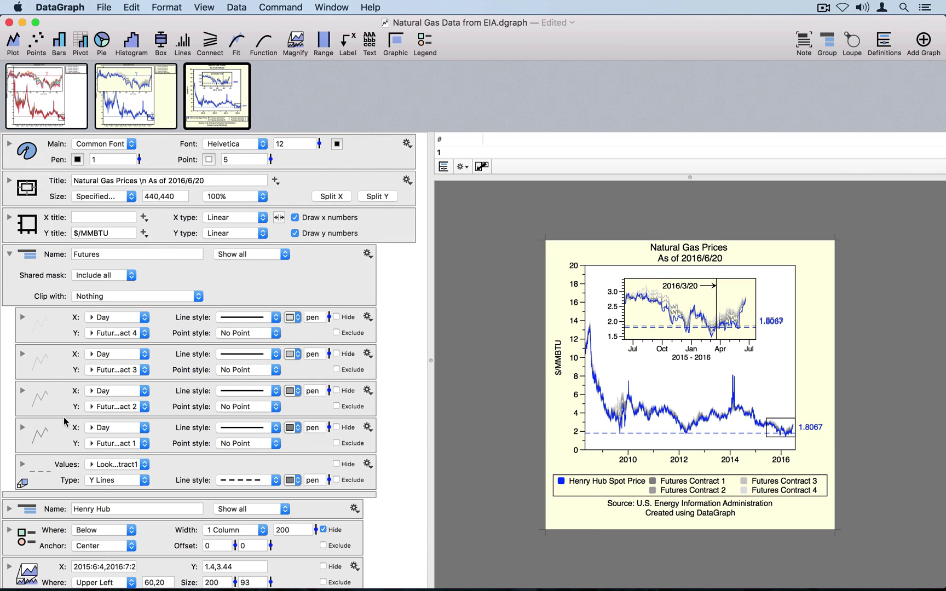
pyautogui.scroll(-3, 49, 464)
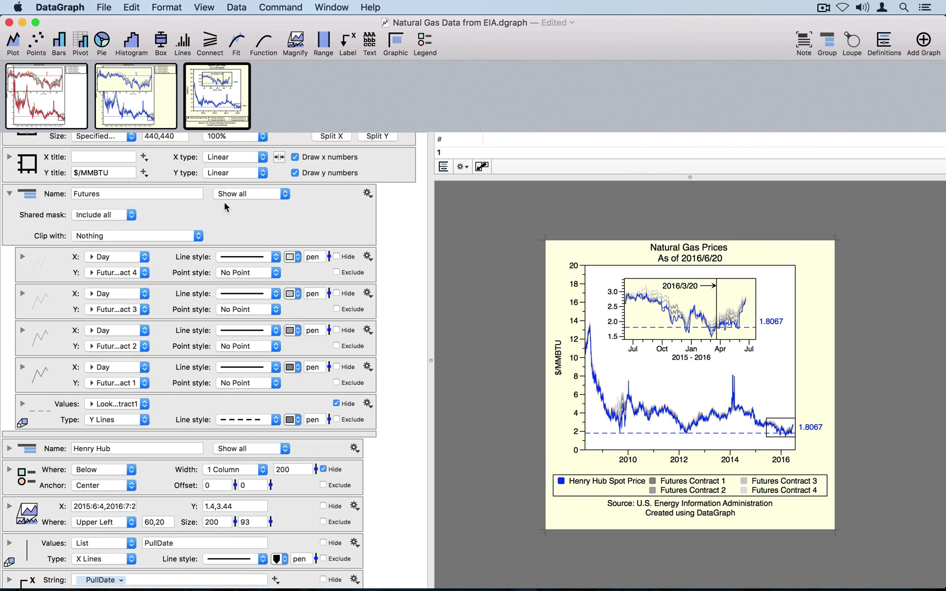
pyautogui.click(9, 194)
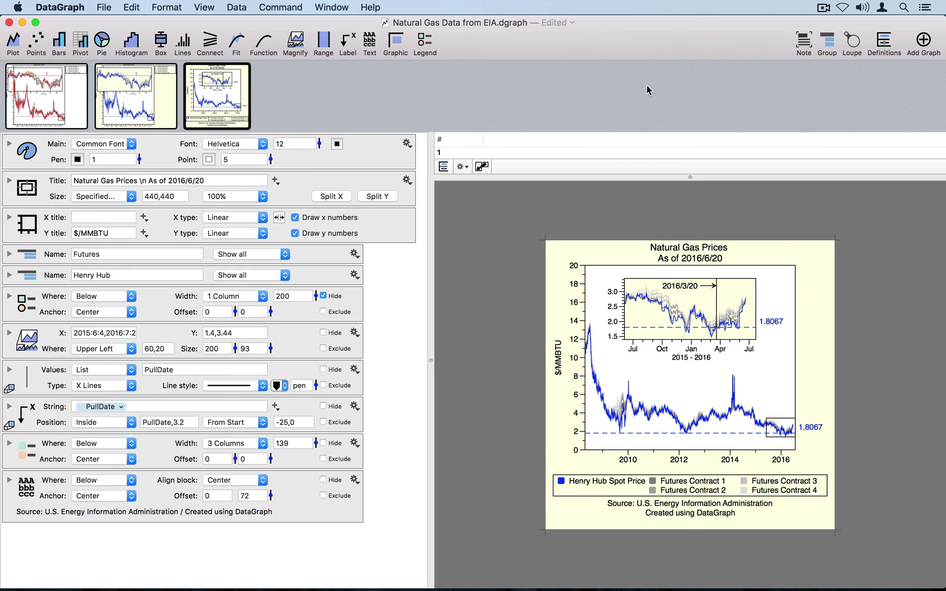
# Set the PullDate variable to 2016:6:20 and close the definitions.
pyautogui.click(887, 42)
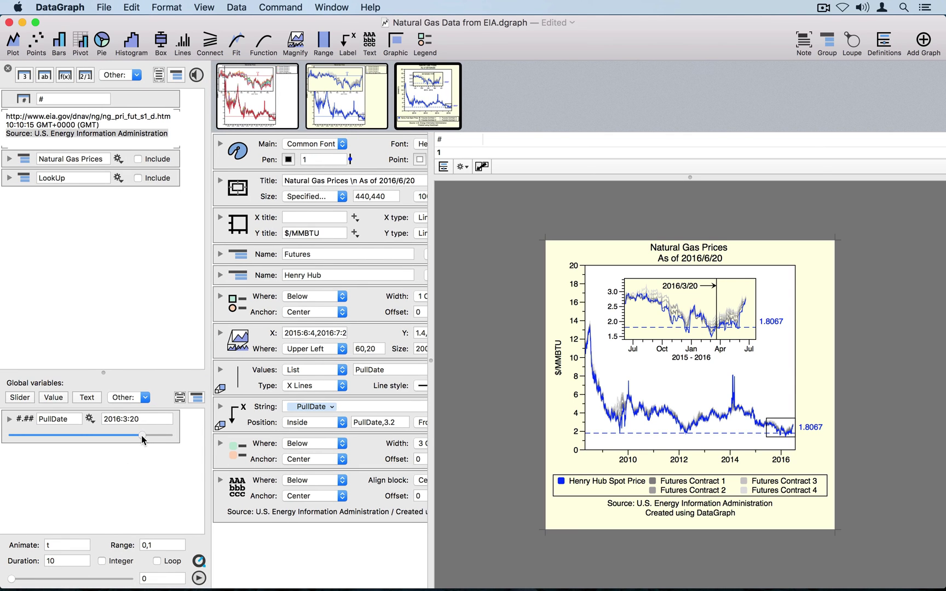
pyautogui.moveTo(141, 436); pyautogui.dragTo(180, 436)
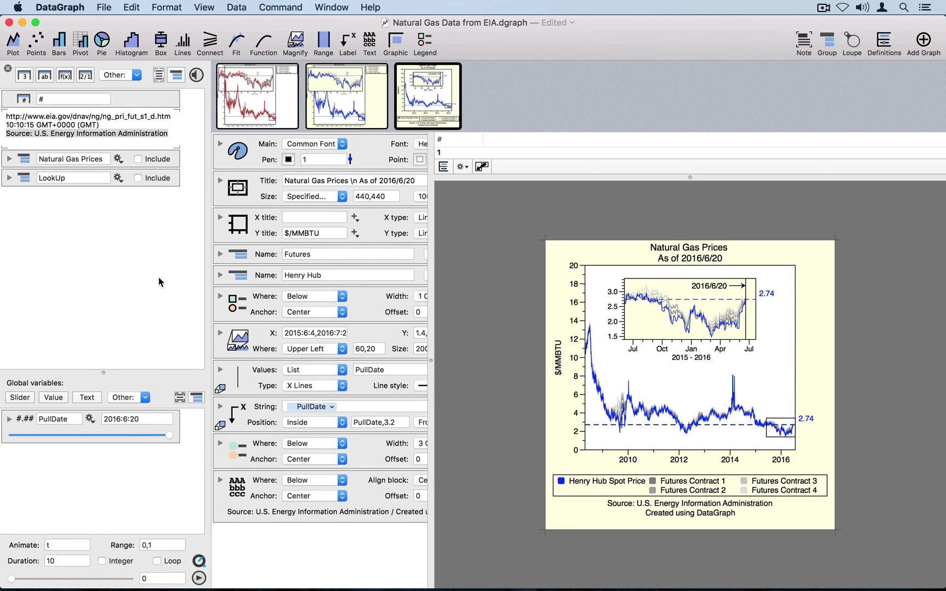
pyautogui.click(8, 70)
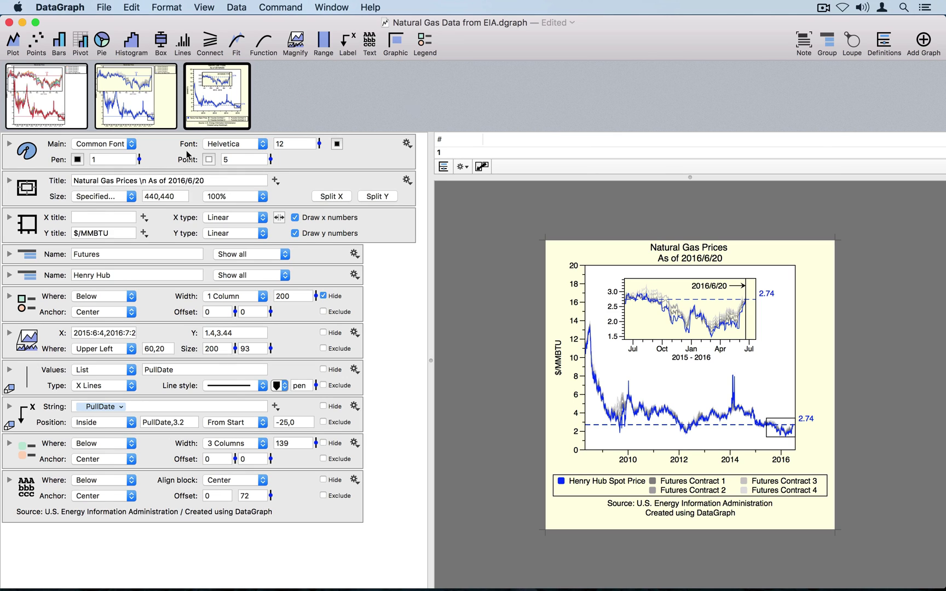
# Try Gill Light as the graph's main font, and settle on Gill Sans.
pyautogui.click(246, 145)
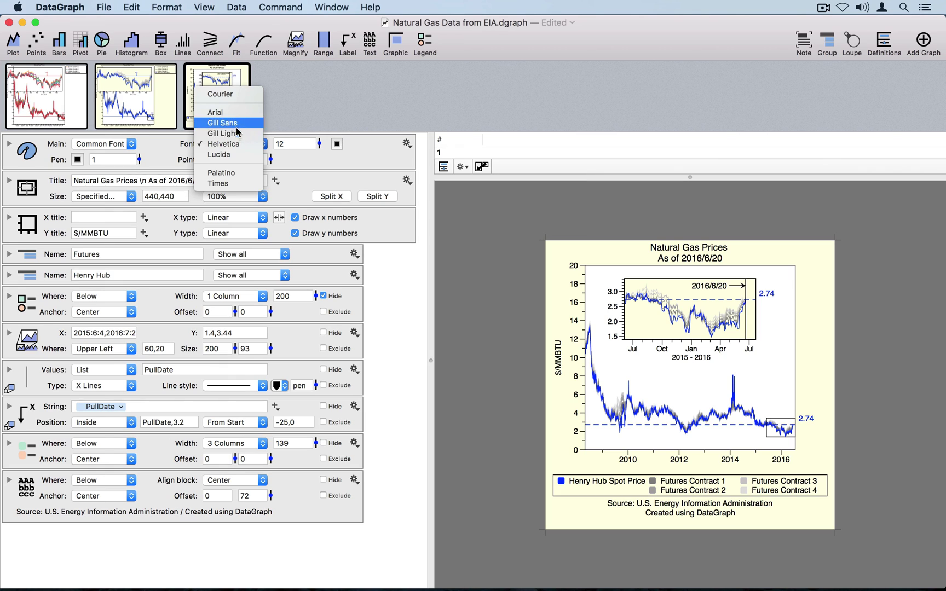
pyautogui.click(241, 134)
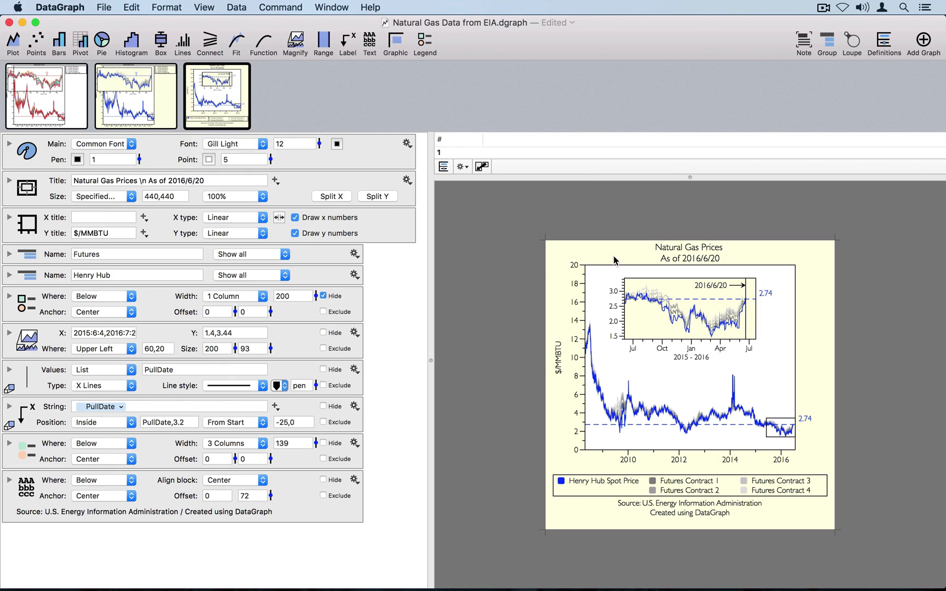
pyautogui.click(263, 144)
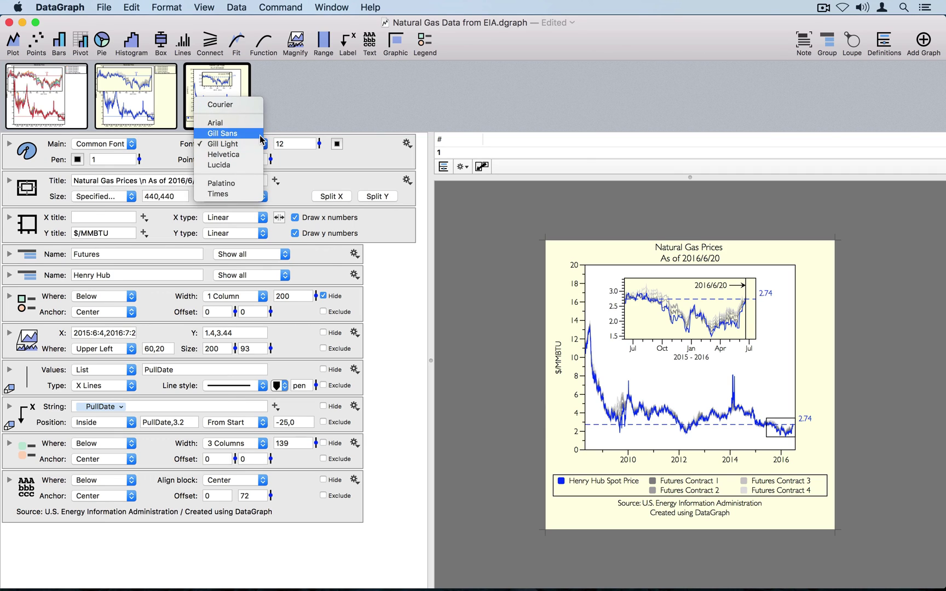
pyautogui.click(260, 135)
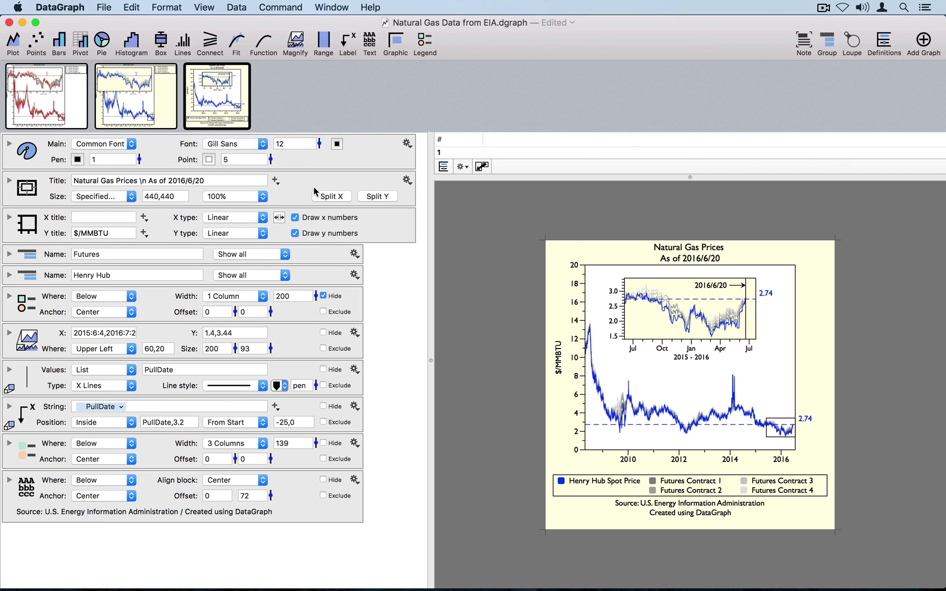
# Set the graph's main font size to 14 and overwrite the three-column legend's font size with -17%.
pyautogui.moveTo(320, 145); pyautogui.dragTo(319, 147)
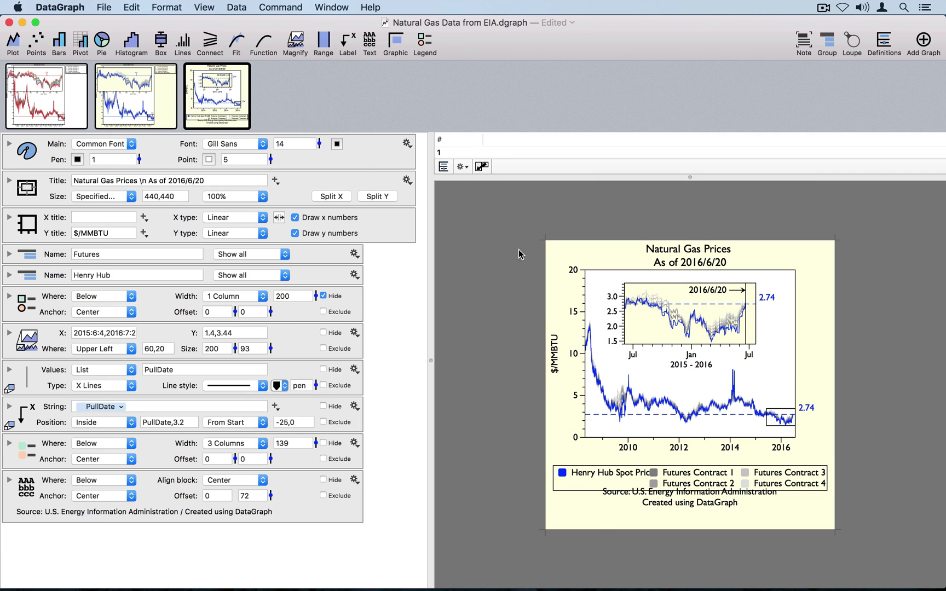
pyautogui.click(10, 445)
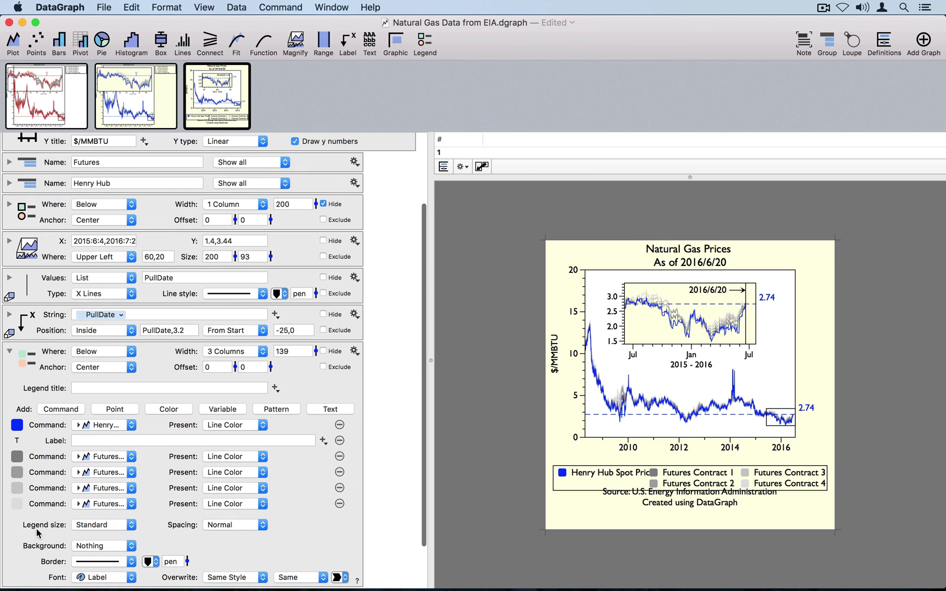
pyautogui.scroll(-3, 39, 536)
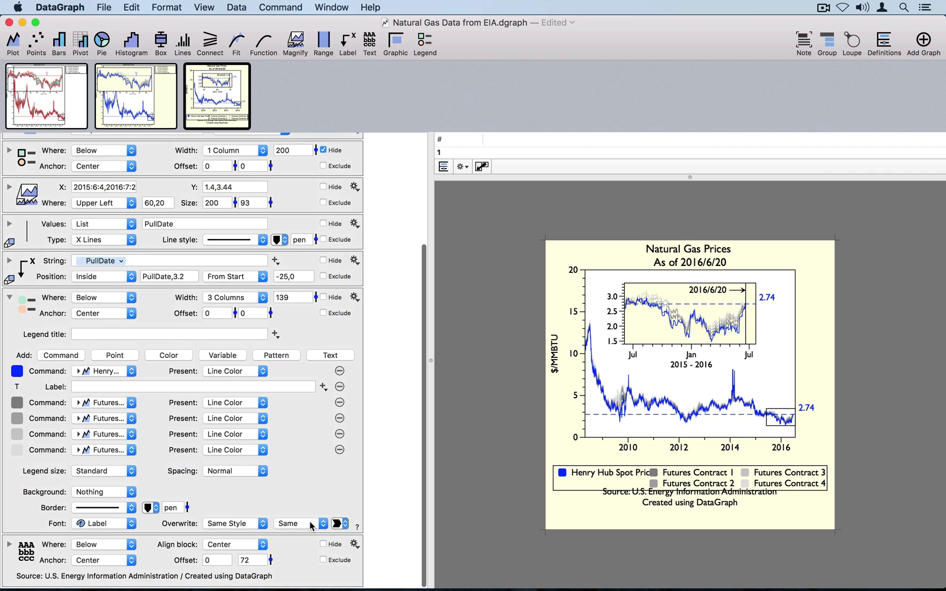
pyautogui.click(324, 527)
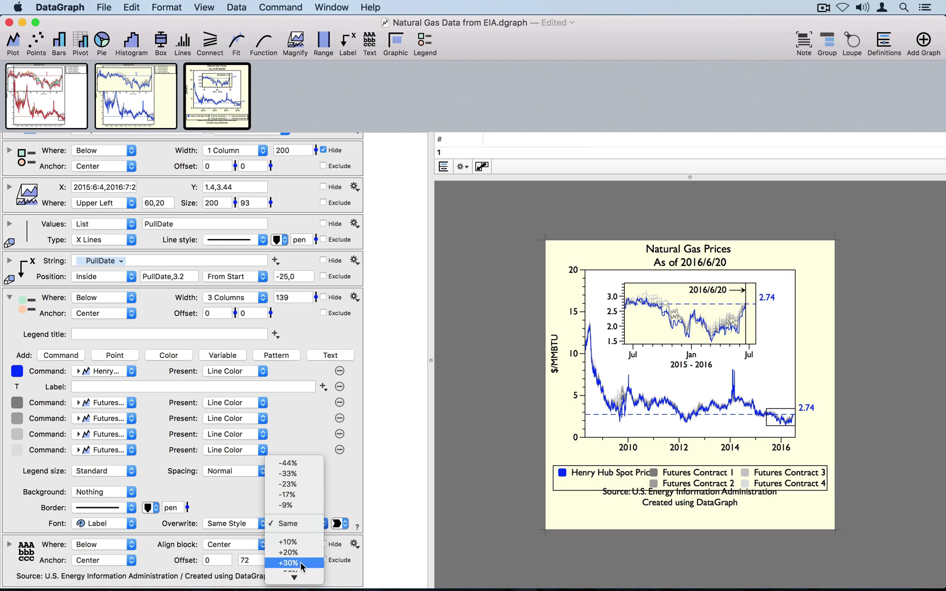
pyautogui.click(300, 496)
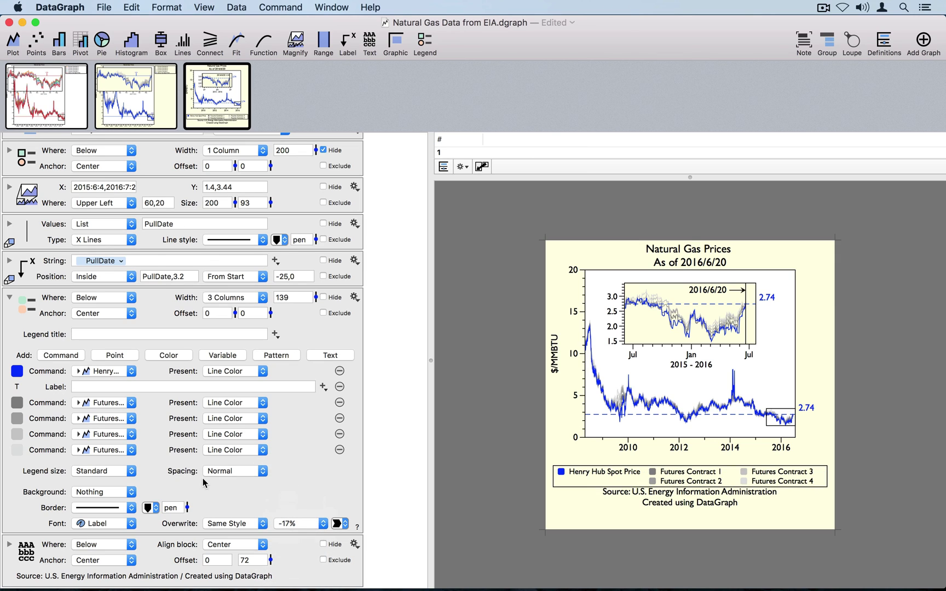
pyautogui.click(9, 300)
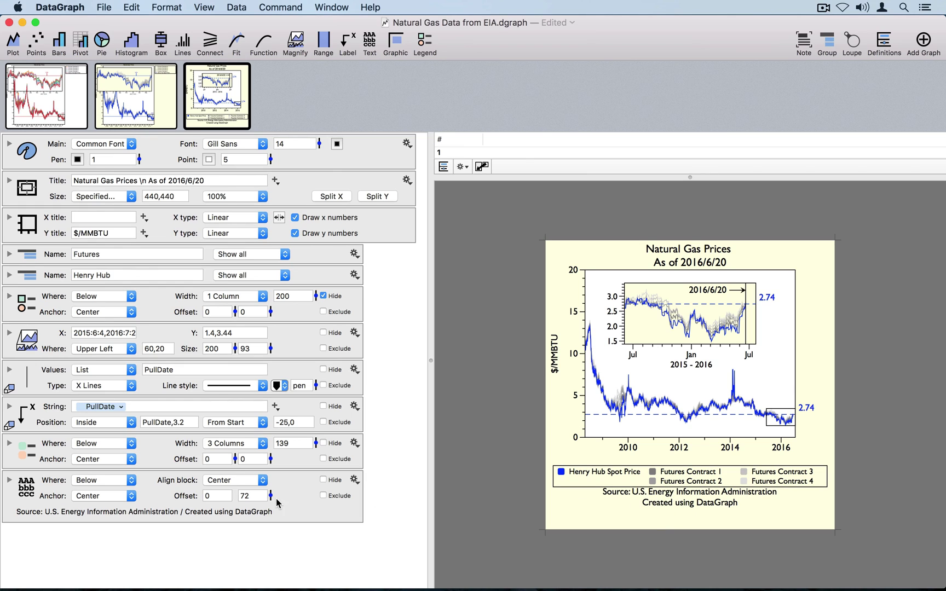
# Move the source caption down to a vertical offset of 80.
pyautogui.moveTo(270, 496); pyautogui.dragTo(270, 497)
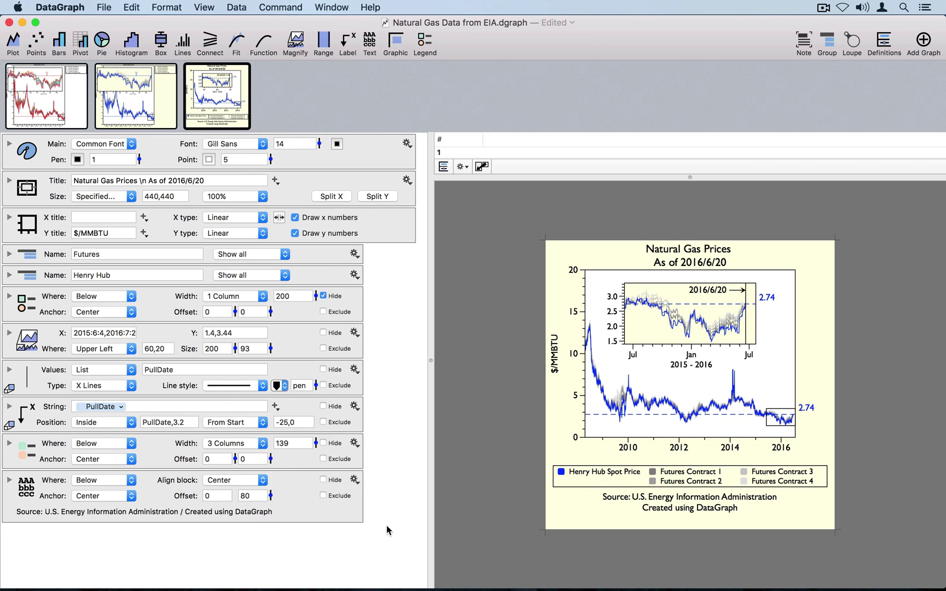
# Change the graph's overall background color to the light gray Fill Color 3.
pyautogui.click(9, 183)
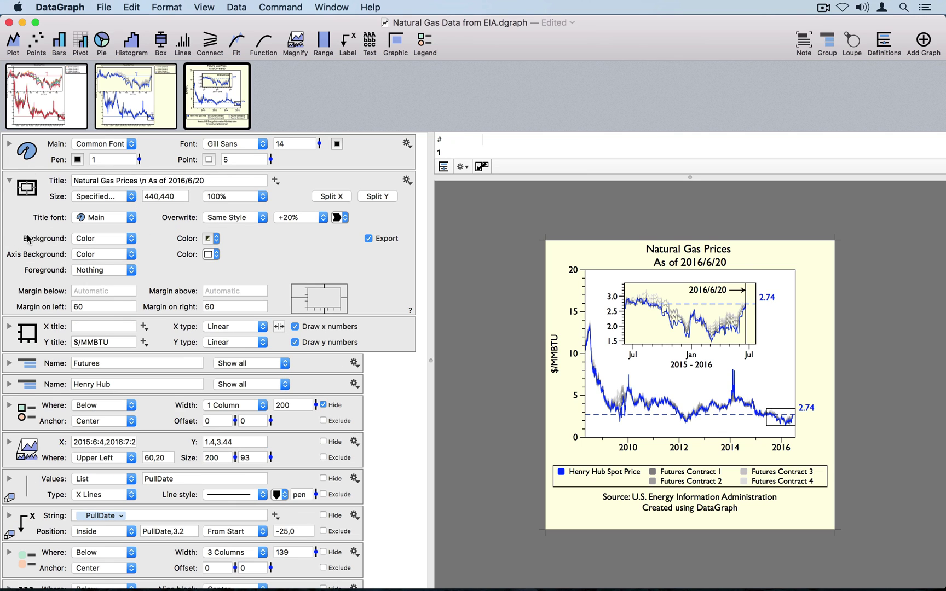
pyautogui.click(217, 239)
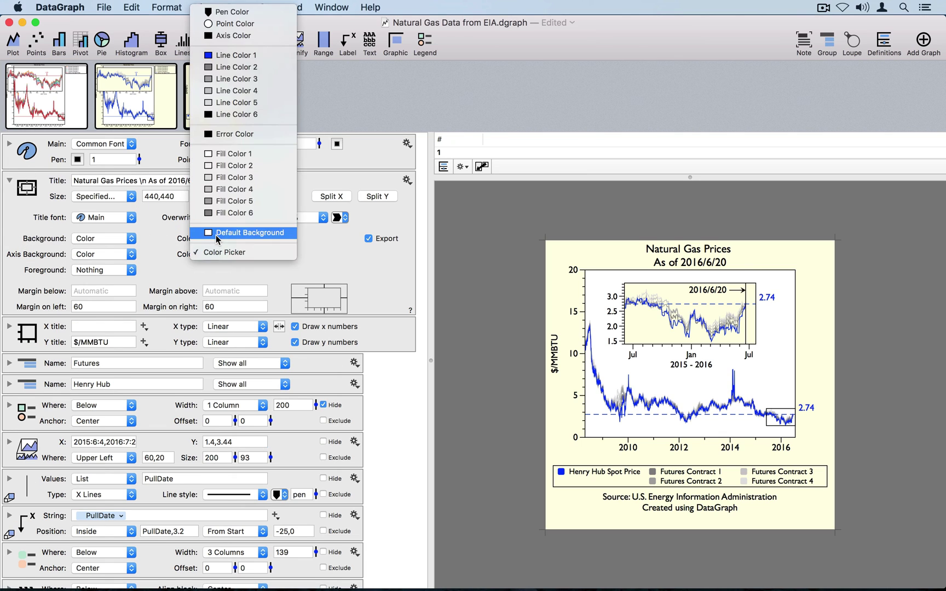
pyautogui.click(228, 178)
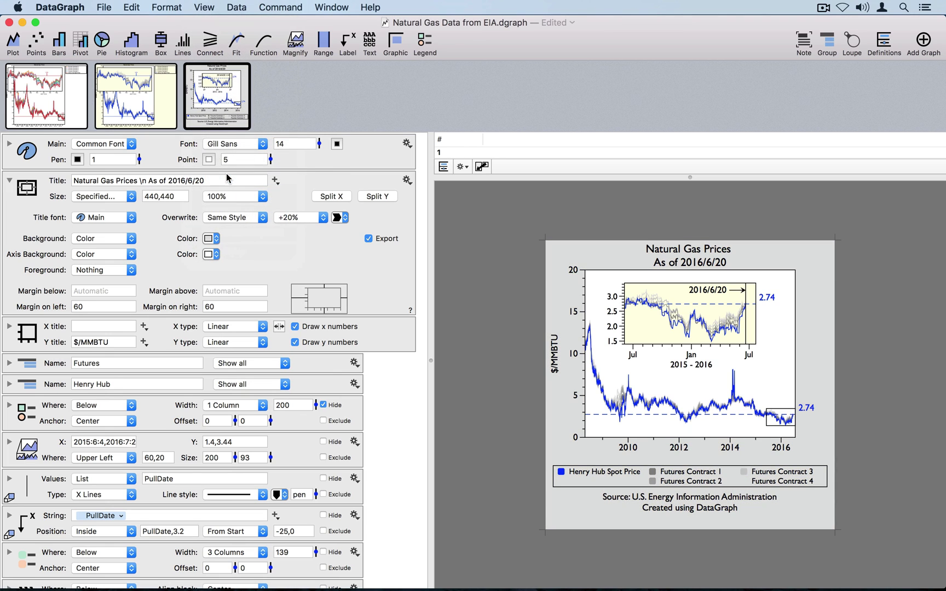
pyautogui.click(9, 180)
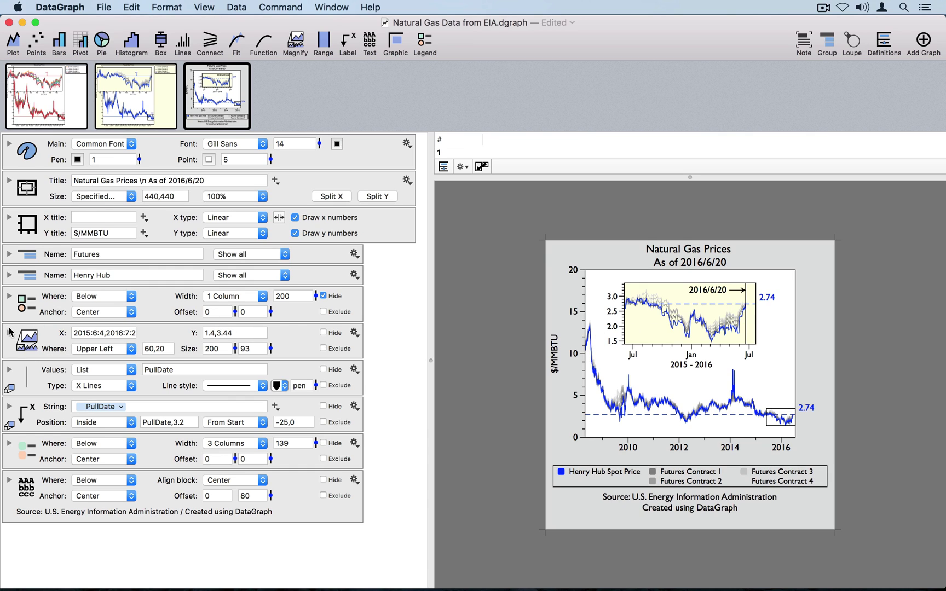
# Change the magnified inset's solid fill to the Default Background color.
pyautogui.click(9, 332)
pyautogui.click(9, 333)
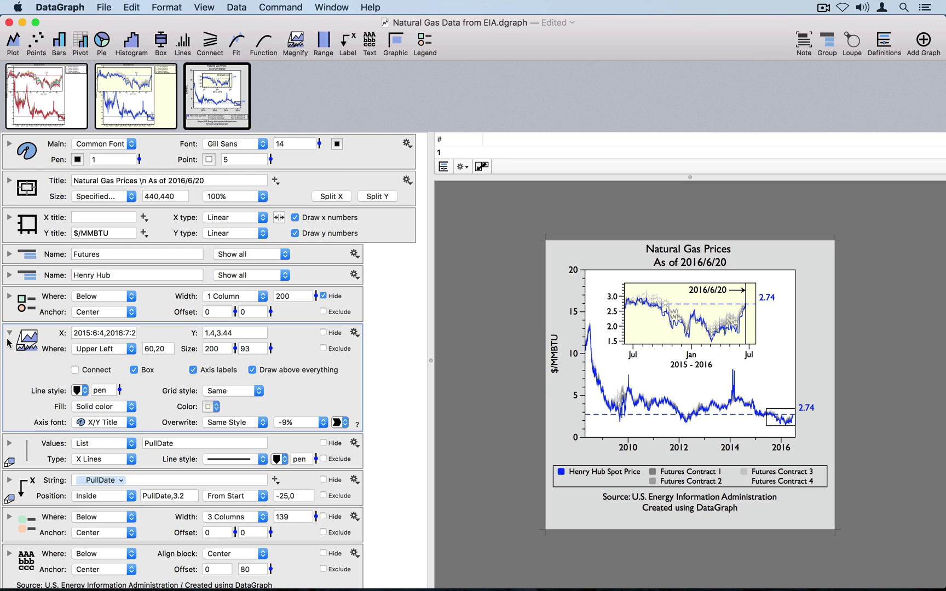
pyautogui.click(218, 407)
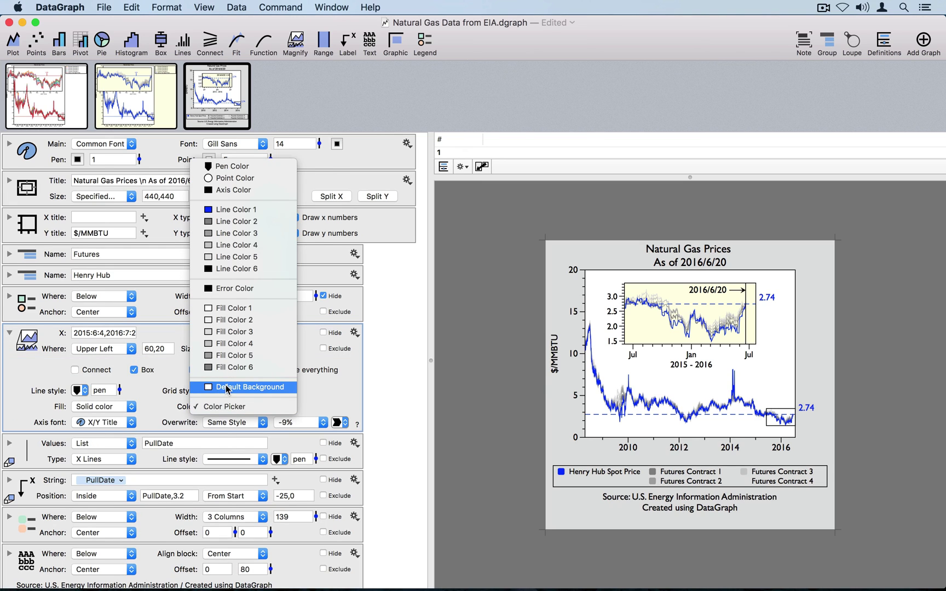
pyautogui.click(228, 388)
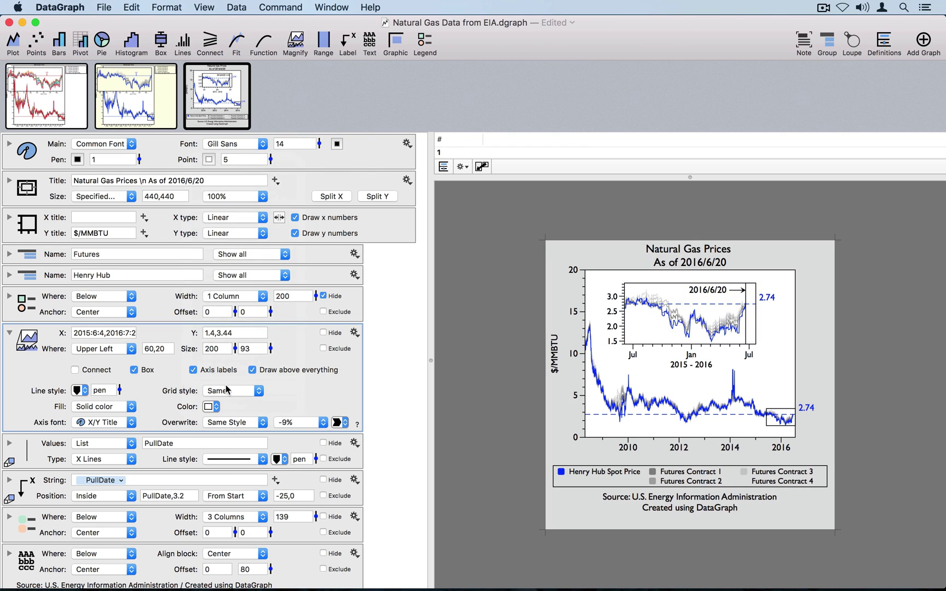
pyautogui.click(10, 332)
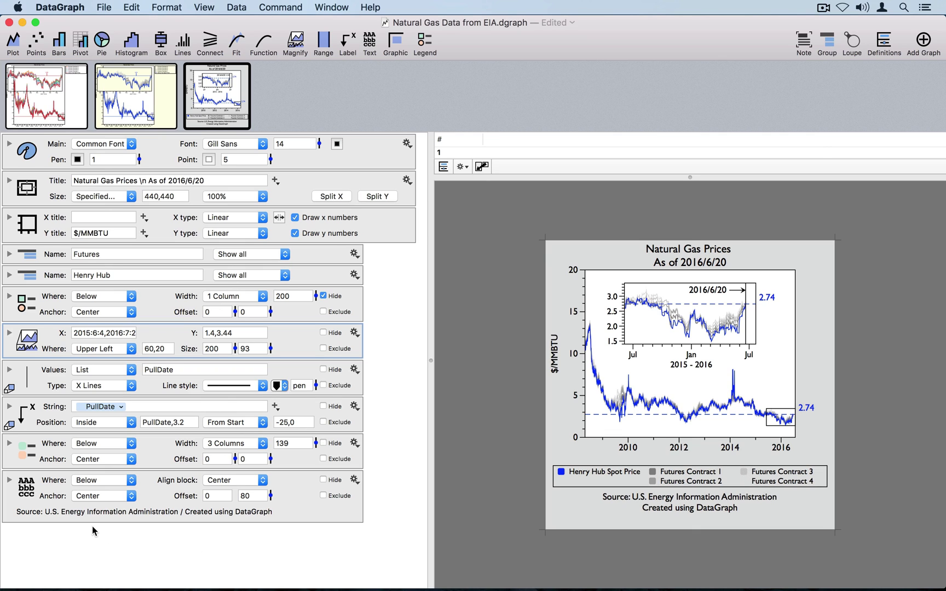
# Give the three-column legend a solid color background in white.
pyautogui.click(9, 444)
pyautogui.scroll(-5, 22, 455)
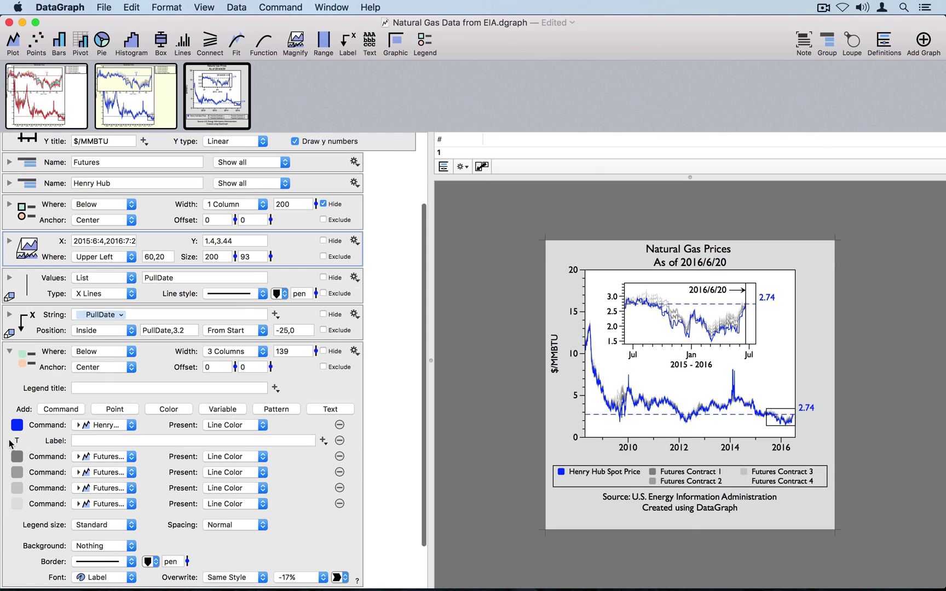
pyautogui.scroll(-3, 43, 474)
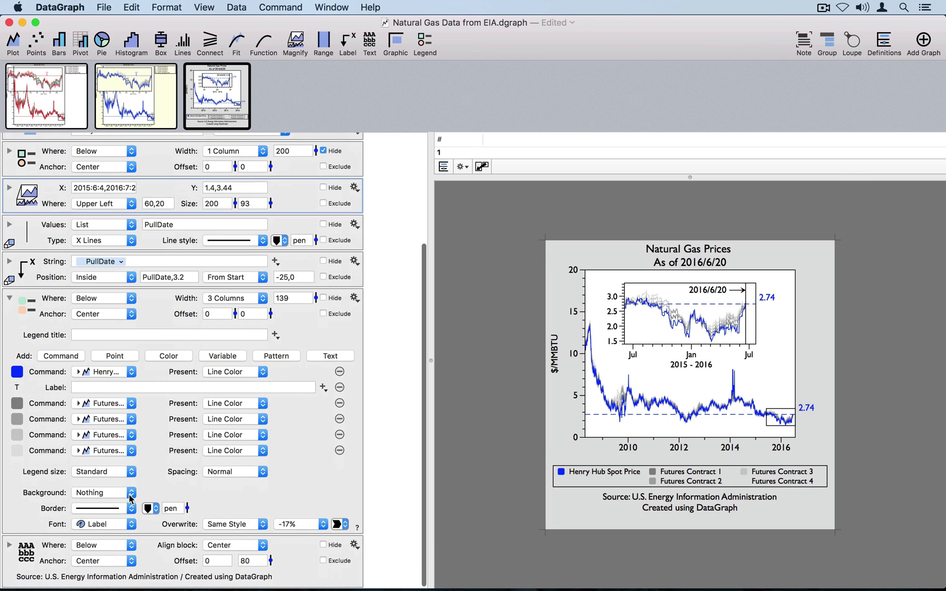
pyautogui.click(104, 494)
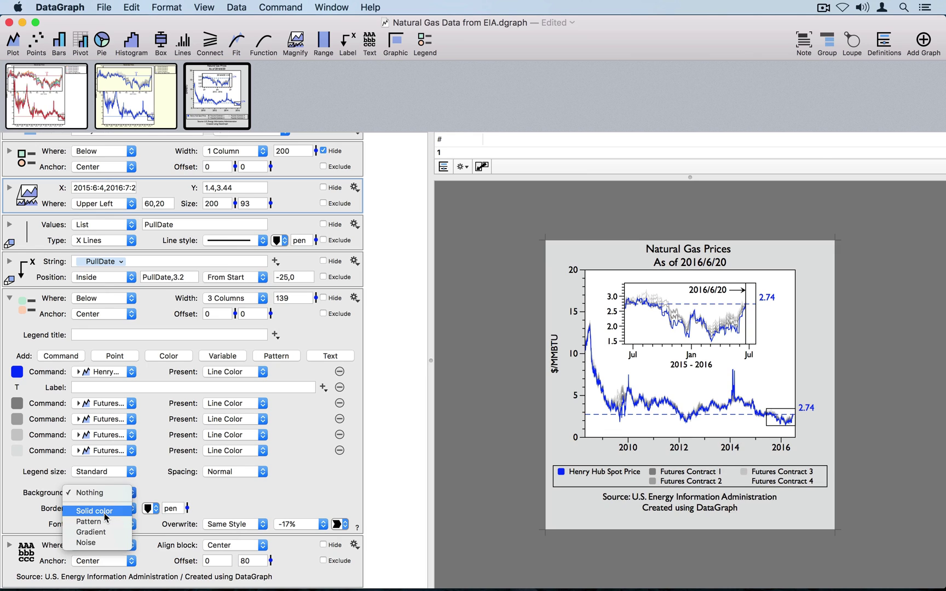
pyautogui.click(105, 511)
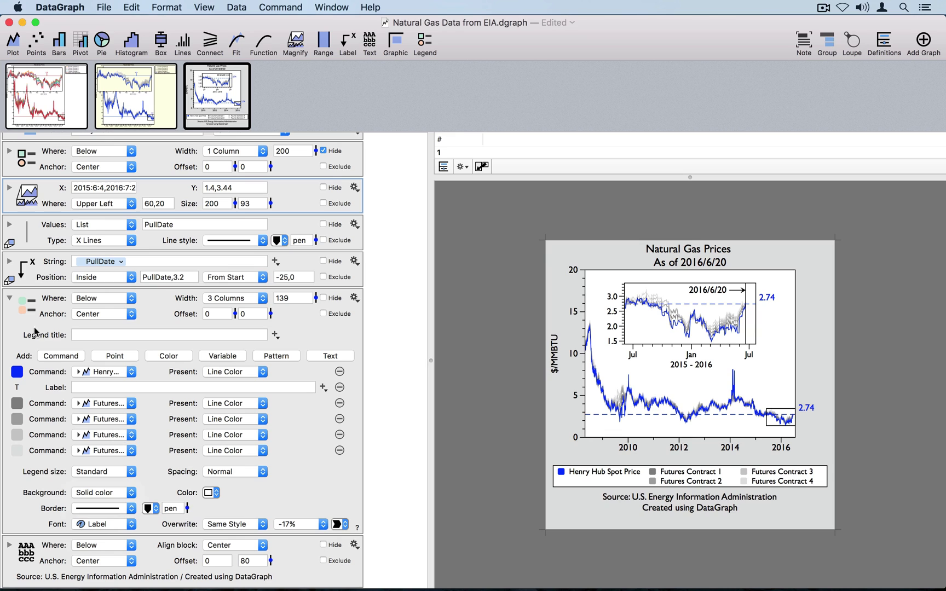
pyautogui.click(8, 298)
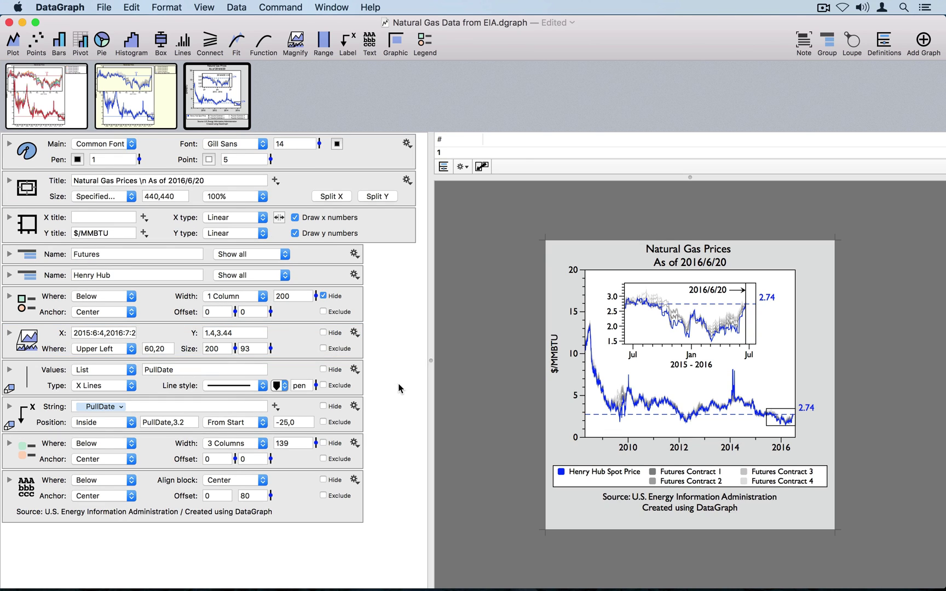
# Export the graph to the Desktop as Natural Gas Data from EIA.png in PNG format at 150 dpi with smoothing.
pyautogui.click(104, 7)
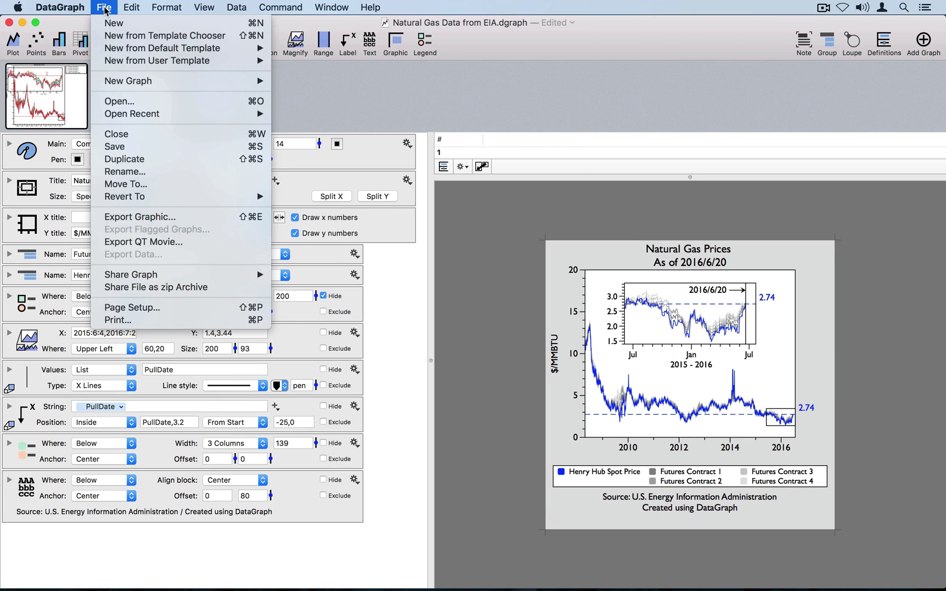
pyautogui.click(214, 221)
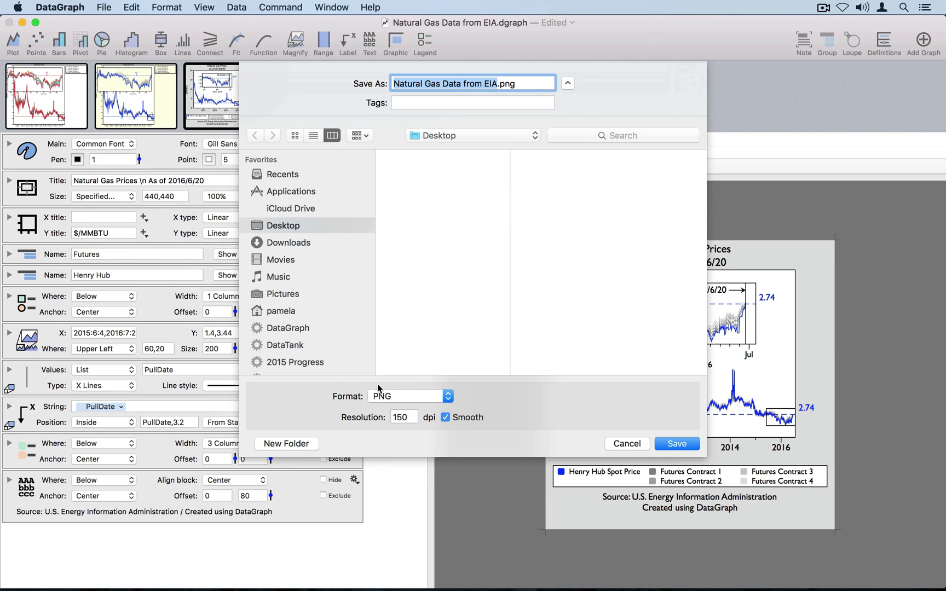
pyautogui.click(448, 396)
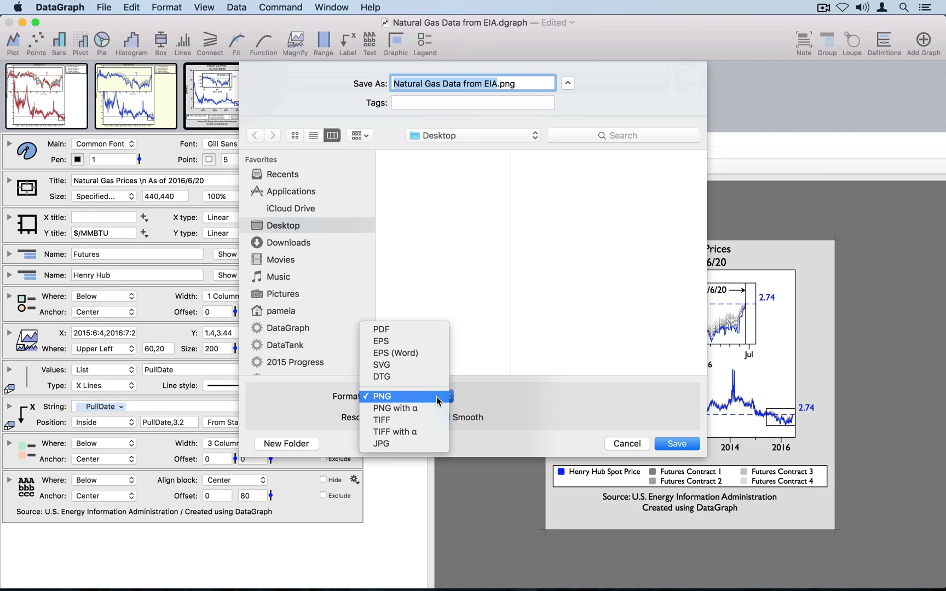
pyautogui.click(438, 401)
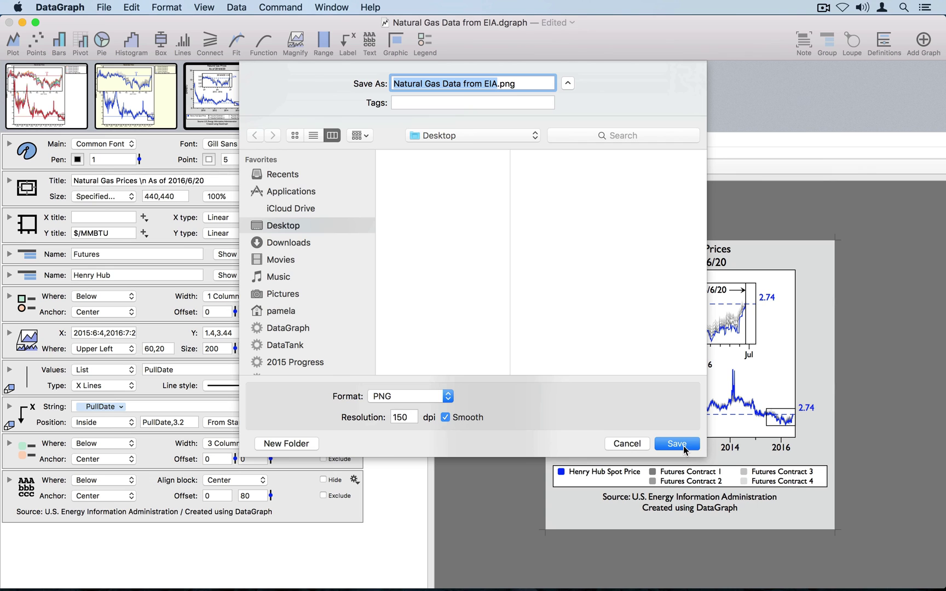
pyautogui.click(683, 447)
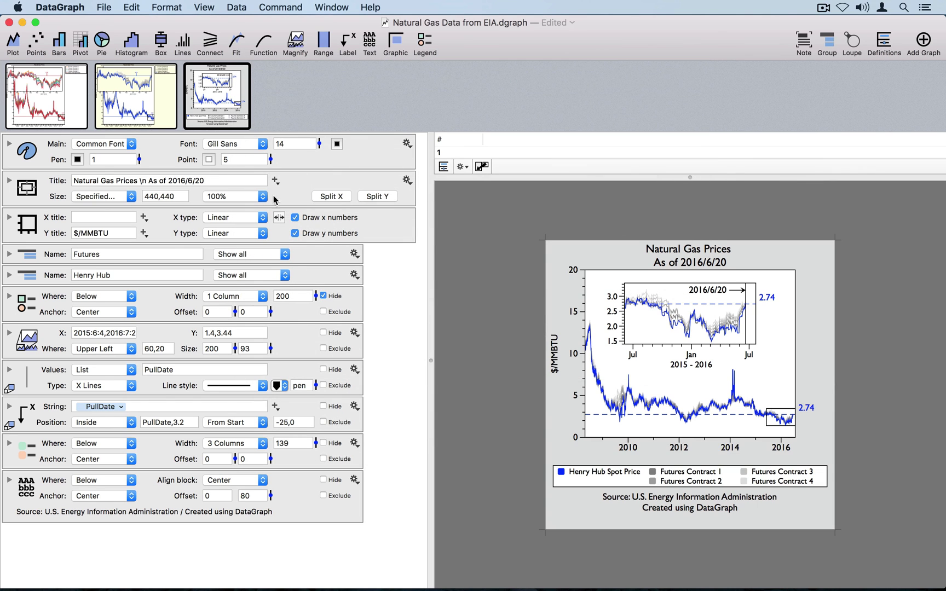
# Minimize the graph document and open the exported Natural Gas Data from EIA.png from the desktop in Preview to check it.
pyautogui.click(23, 22)
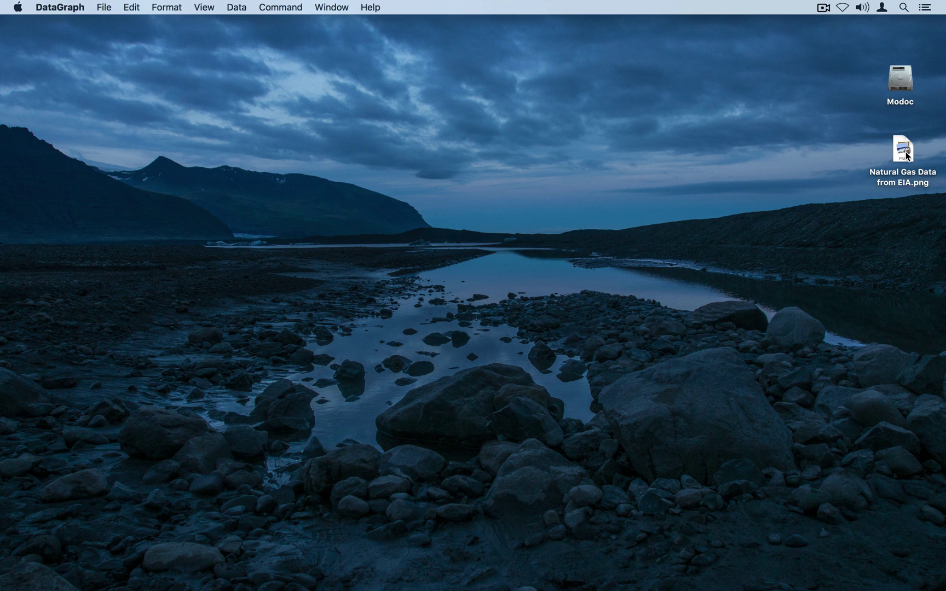
pyautogui.doubleClick(905, 152)
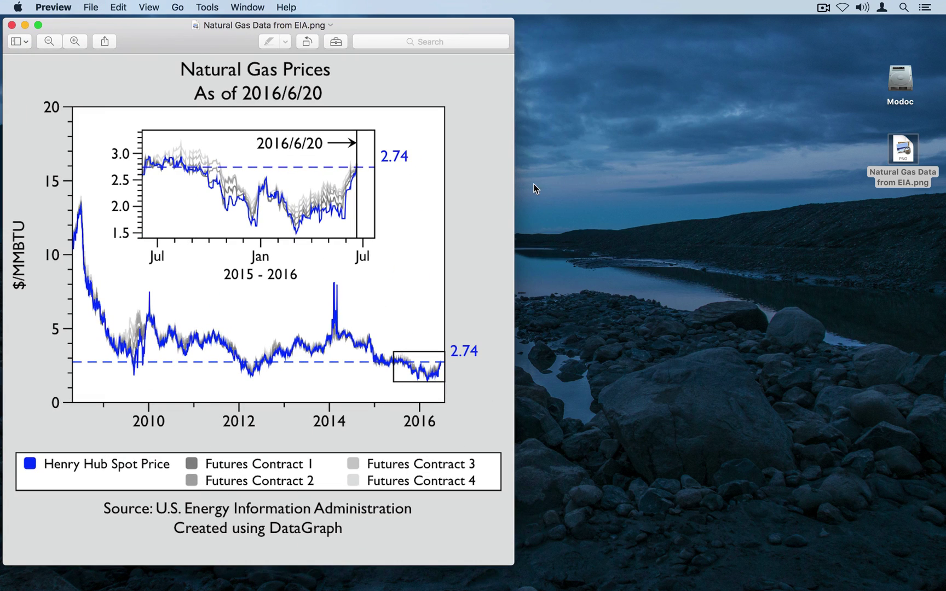
pyautogui.moveTo(161, 43); pyautogui.dragTo(385, 45)
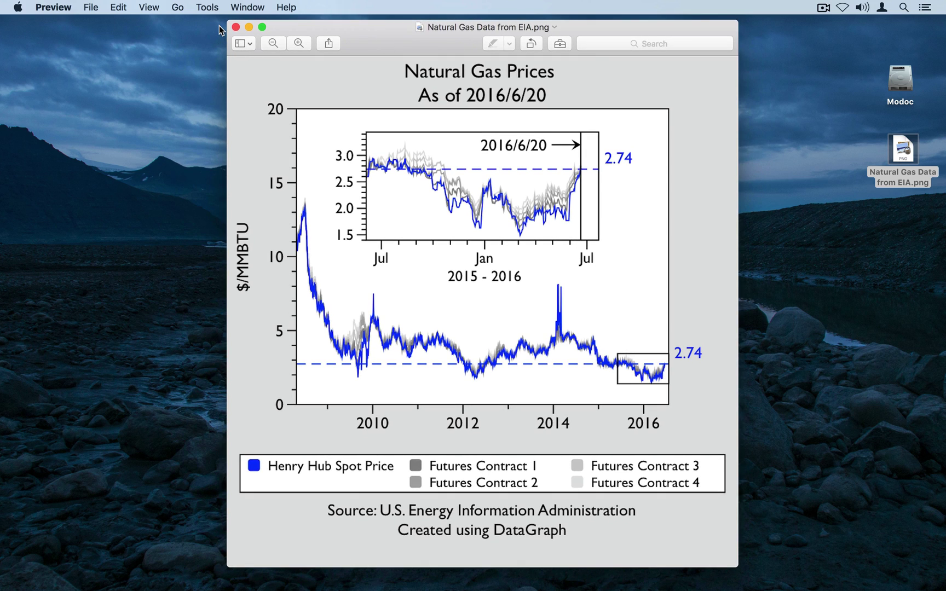